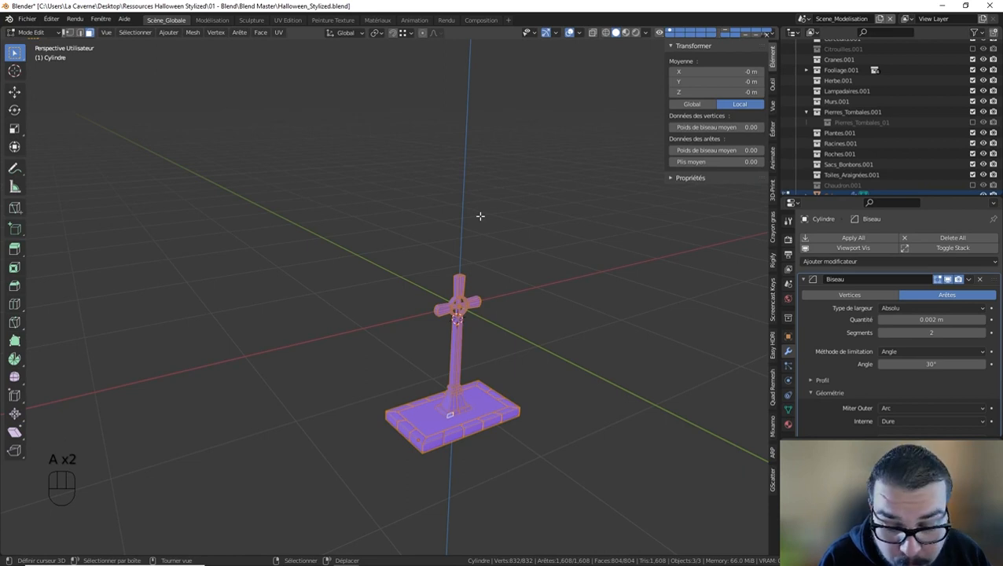
Step: Dissolve degenerate geometry across the selected cross and base meshes
key("q")
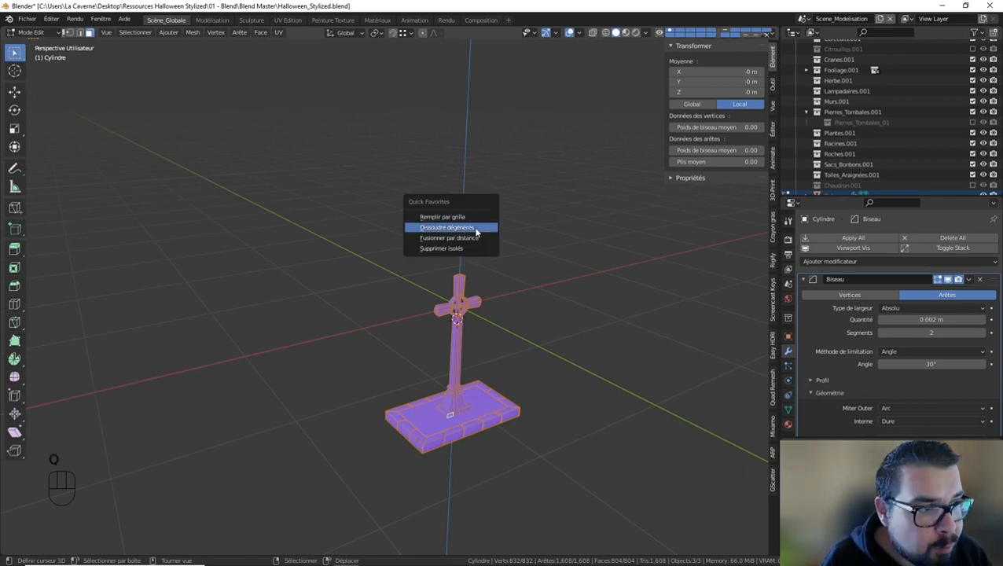
left_click(475, 228)
Step: Try to merge the vertices of the cross and base meshes by distance
key("q")
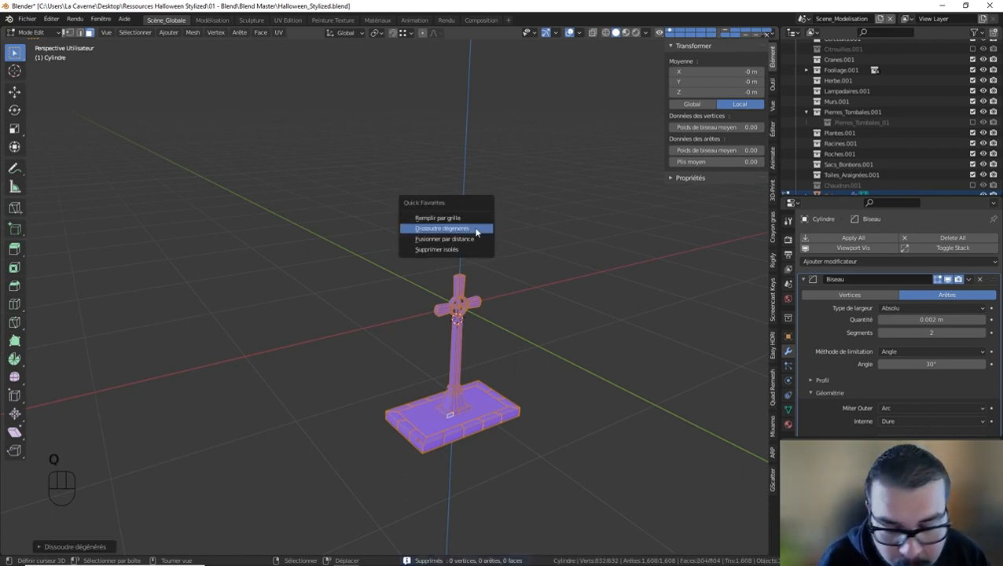
left_click(474, 237)
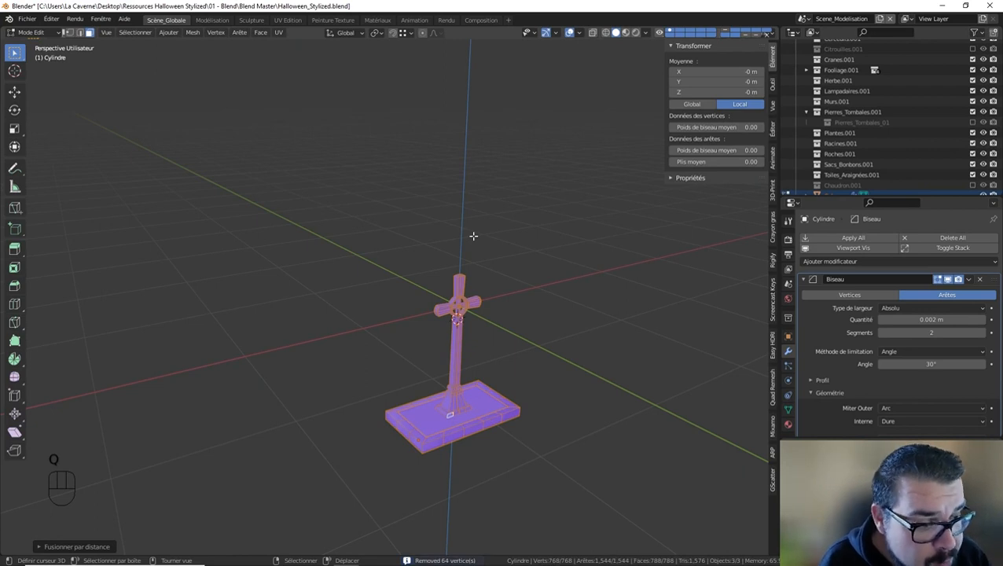
middle_click_drag(475, 442, 463, 393, "shift")
scroll(462, 393, "up", 3)
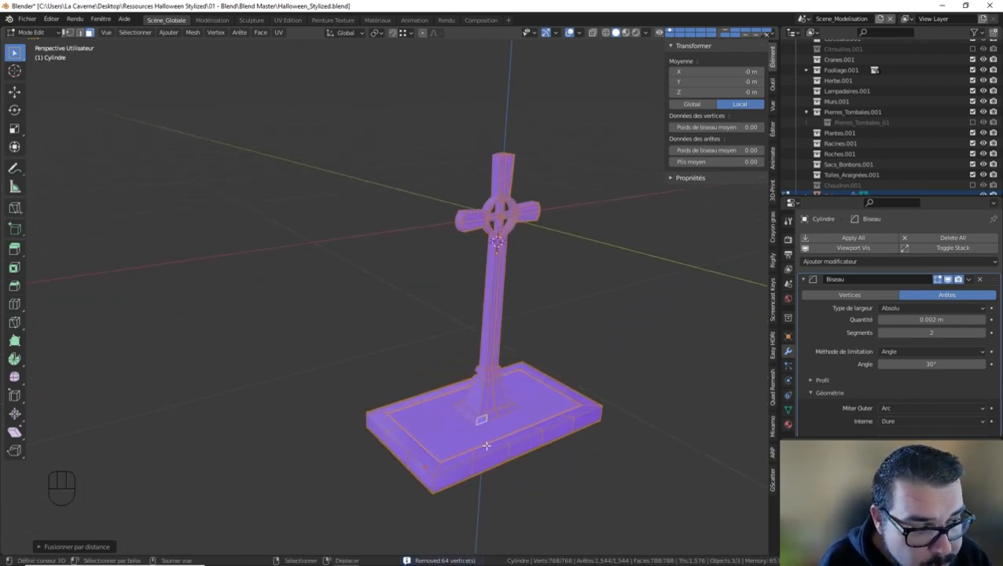
key("ctrl+z")
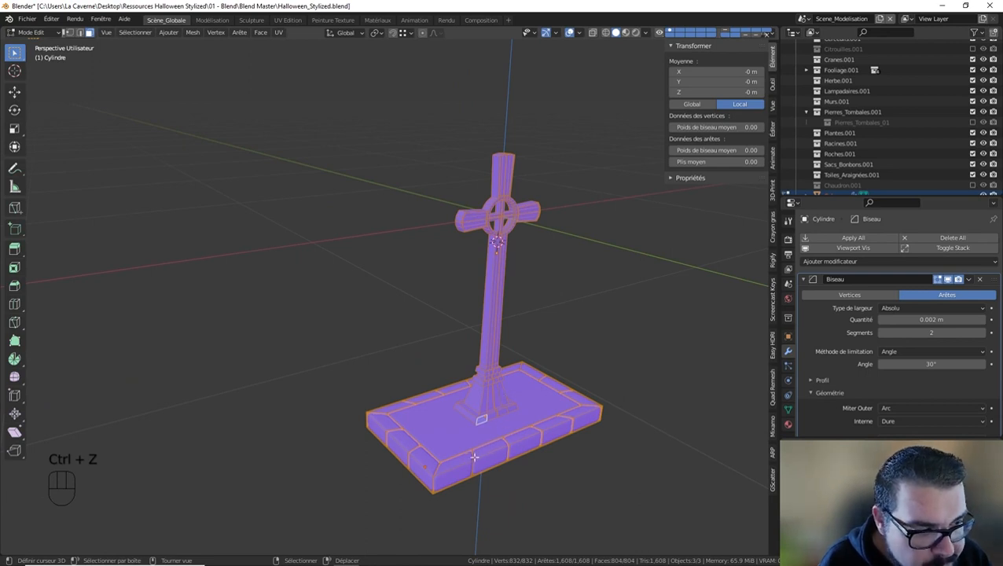
middle_click_drag(513, 463, 493, 382, "shift")
scroll(490, 383, "up", 3)
key("q")
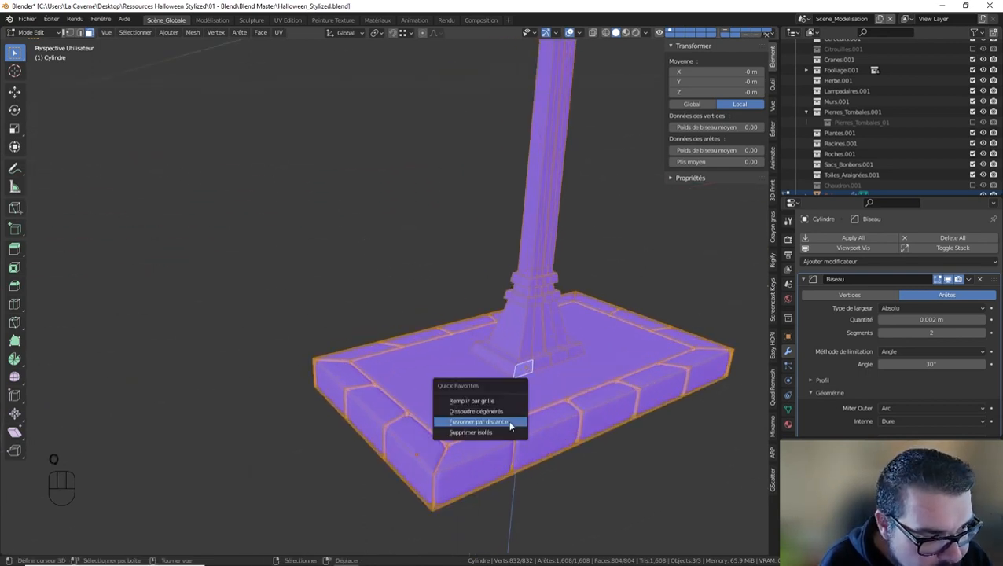
left_click(509, 424)
key("ctrl+z")
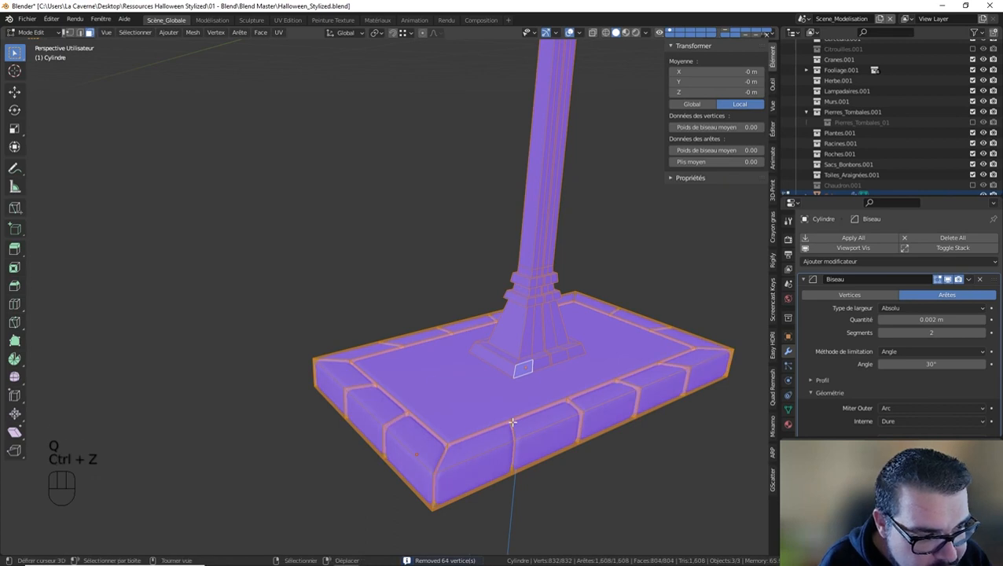
Step: Delete loose geometry from the cross and base meshes and return to Object Mode
key("q")
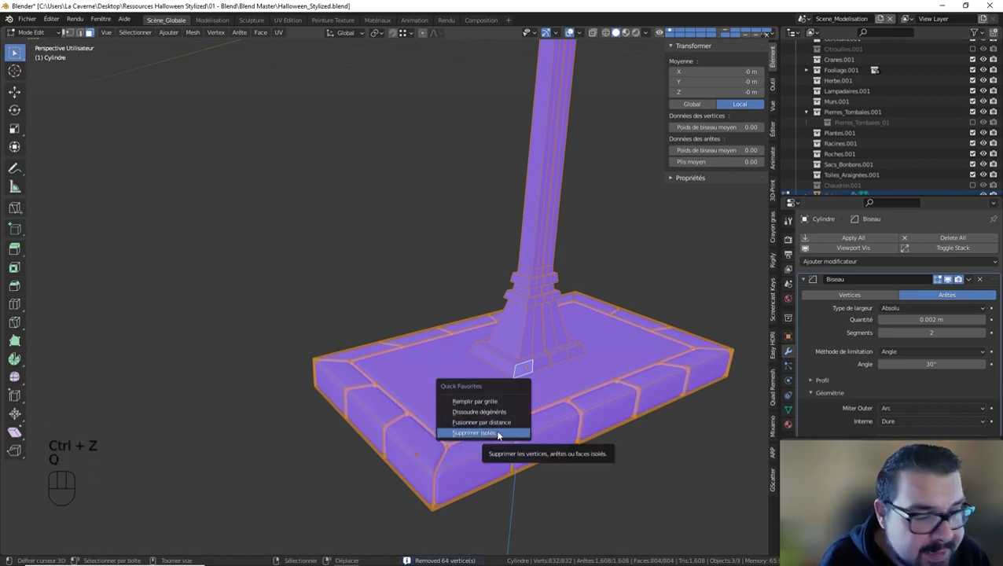
left_click(497, 433)
key("Tab")
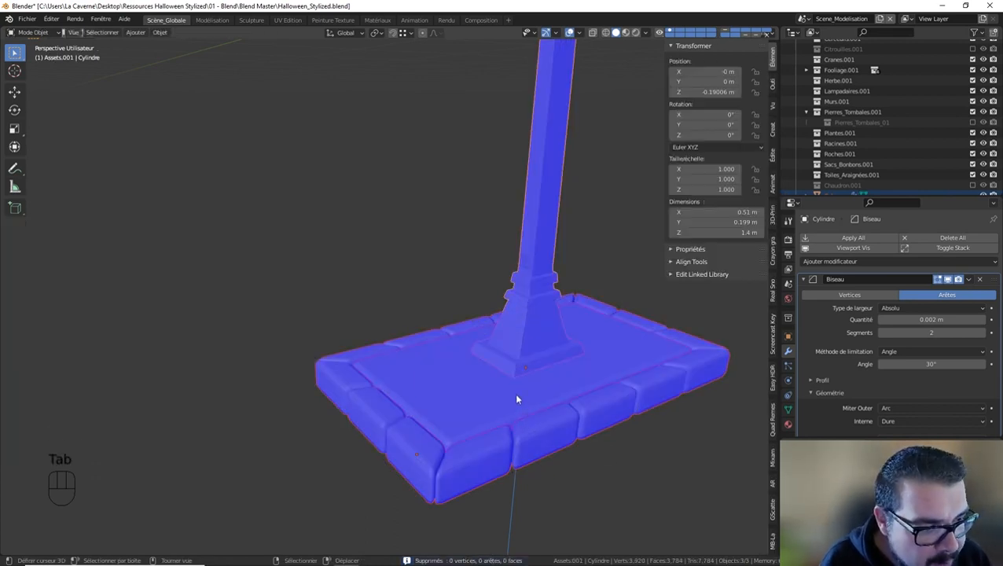
Step: Apply scale and rotation to the selected cross and base objects, and set their origins to geometry
key("q")
left_click(481, 403)
key("q")
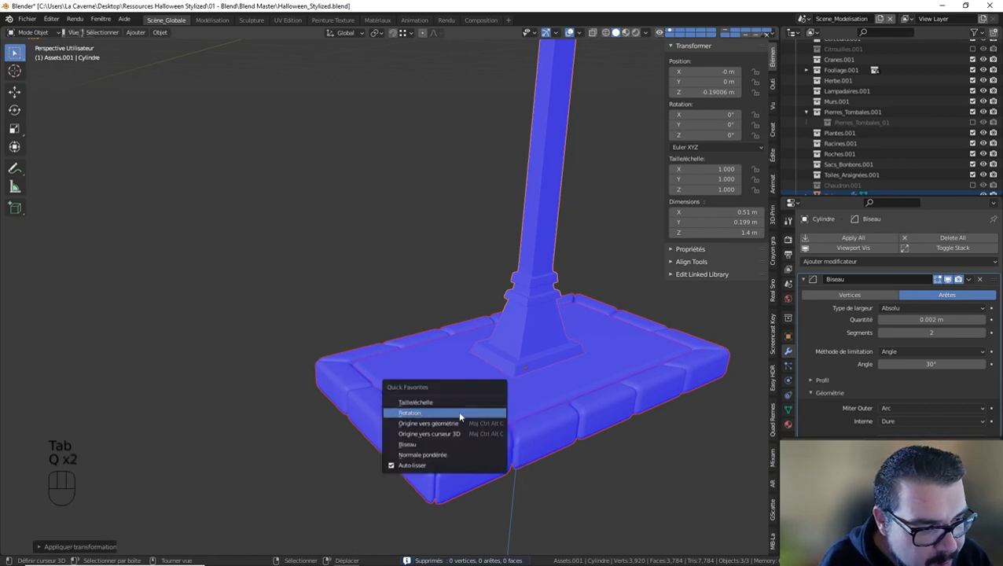
key("q")
left_click(450, 423)
Step: Mark all edges of the stone border around the base as UV seams
middle_click_drag(522, 399, 454, 346, "shift")
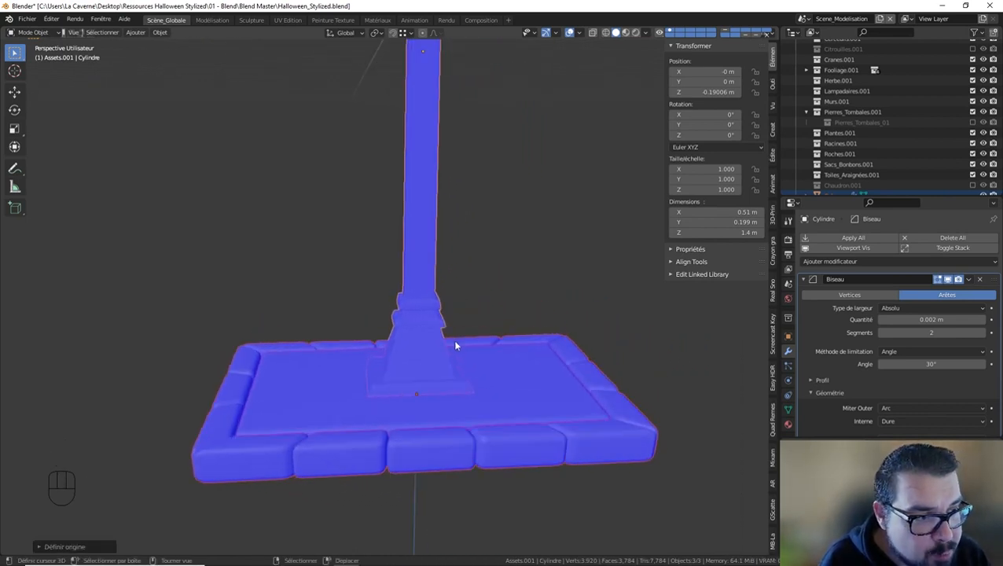
left_click(444, 442)
key("Tab")
key("a")
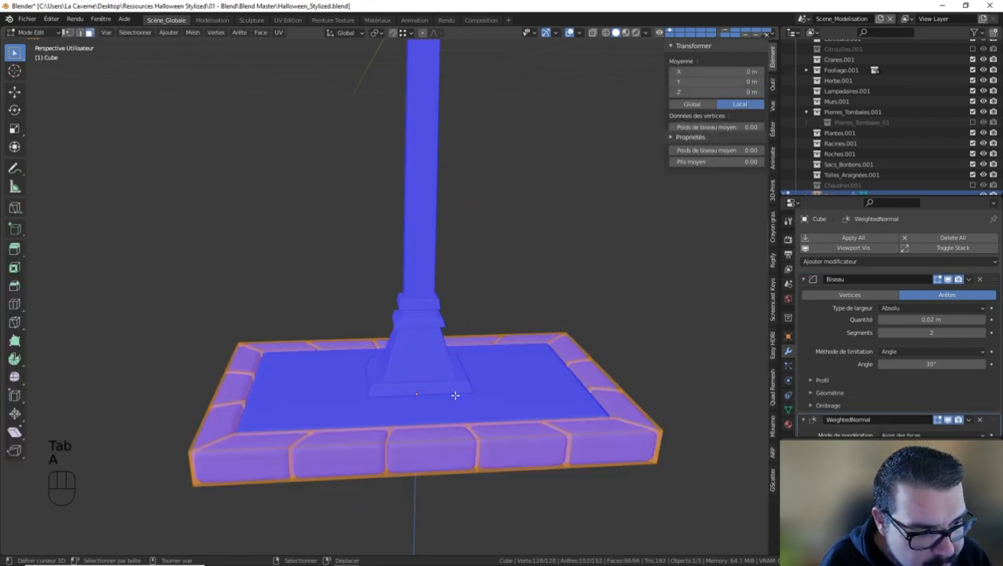
key("ctrl+e")
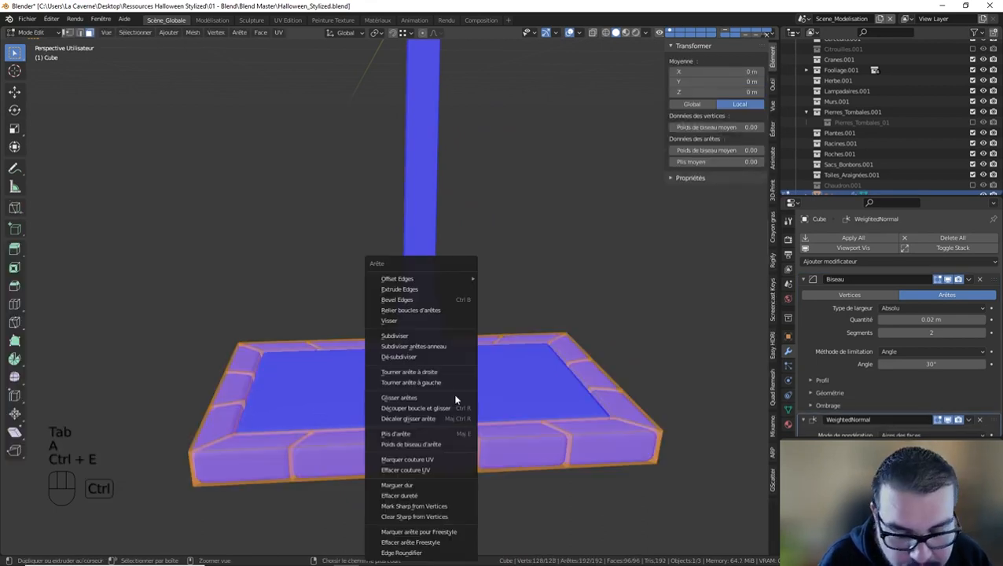
left_click(438, 459)
key("Tab")
Step: Mark all edges of the flat slab inside the stone border as UV seams
left_click(333, 403)
key("Tab")
key("a")
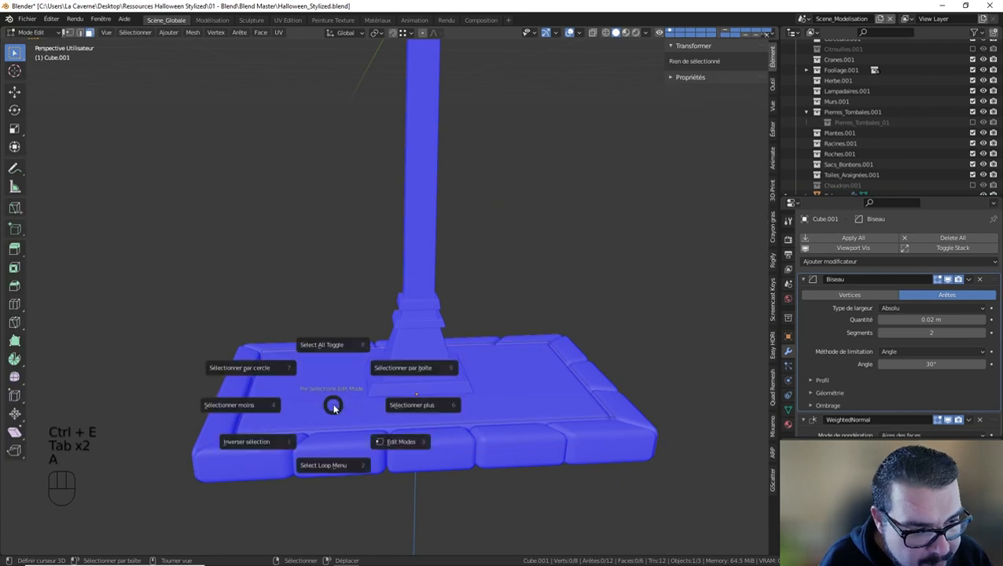
left_click(334, 361)
key("ctrl+e")
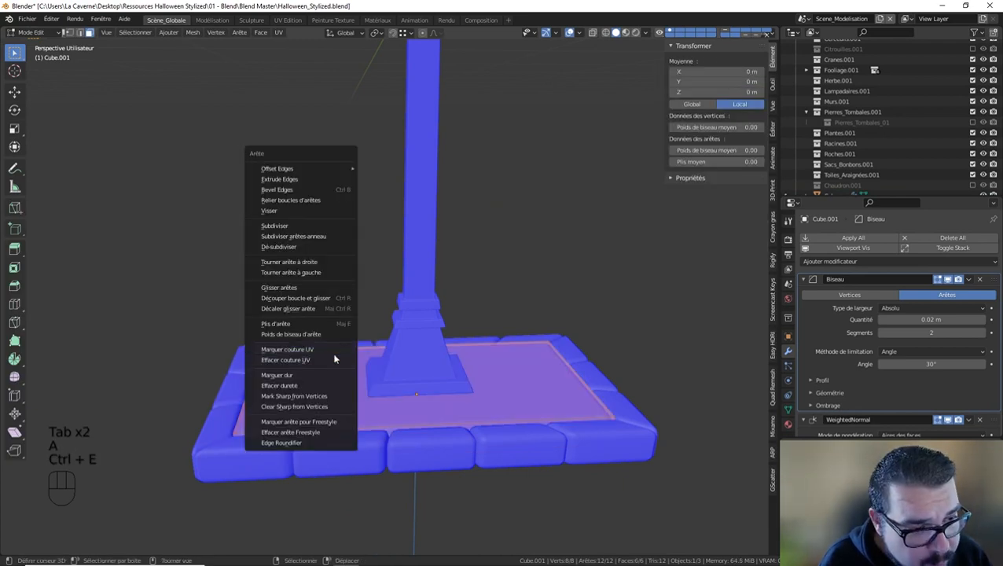
left_click(336, 350)
key("Tab")
Step: Isolate the cross in local view and open it in Edit Mode with nothing selected
left_click(423, 333)
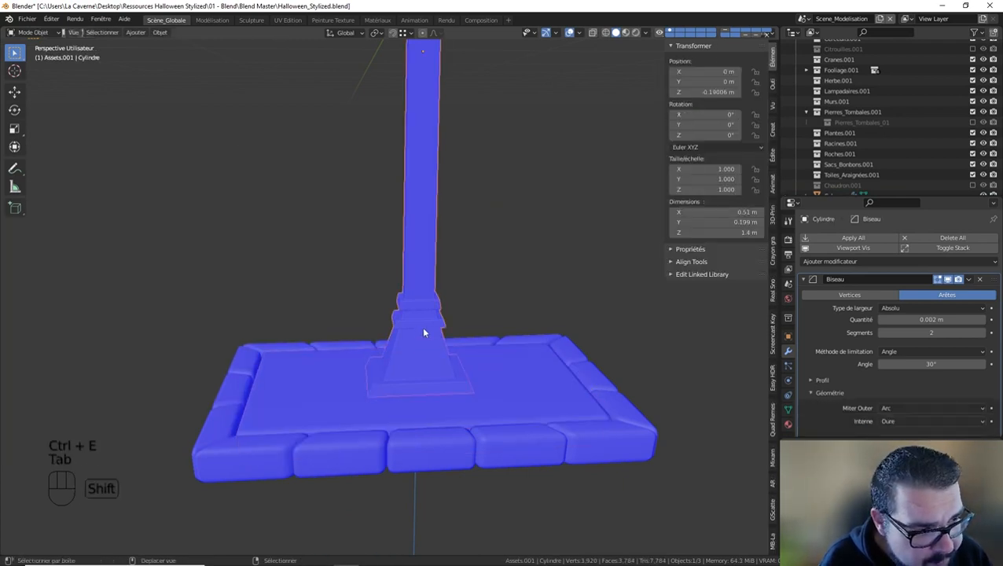
middle_click_drag(423, 333, 416, 418, "shift")
scroll(417, 413, "down", 1)
key("Tab")
key("Tab")
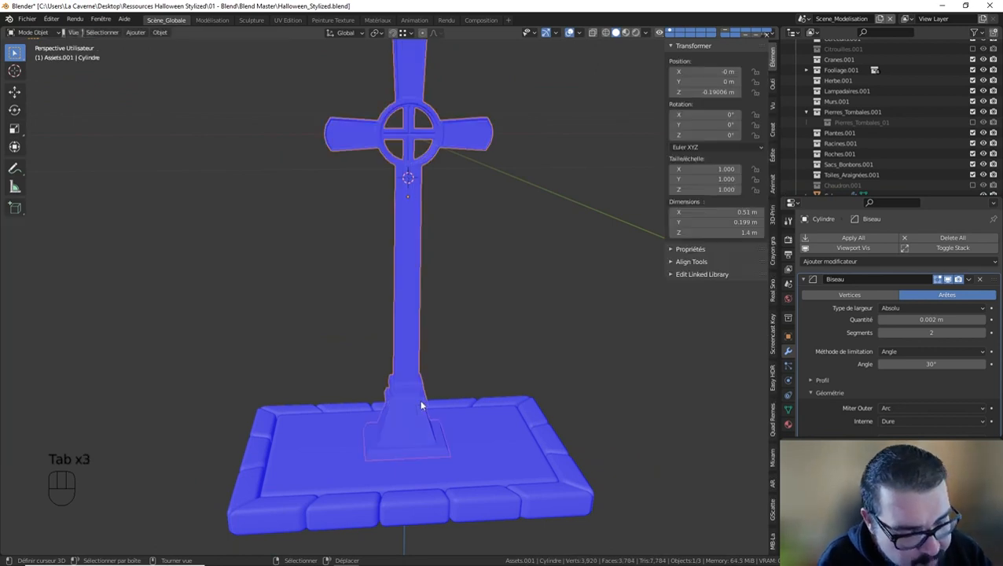
key("KP_Divide")
key("Tab")
key("a")
key("a")
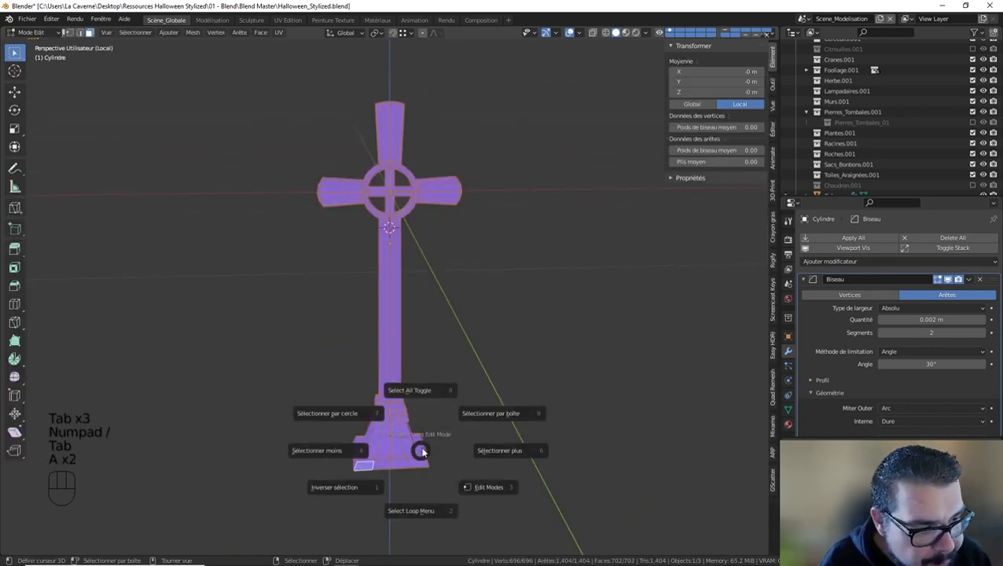
left_click(419, 419)
Step: Mark the outer bottom edge loop of the cross's foot as a UV seam using edge selection
middle_click_drag(419, 419, 431, 335)
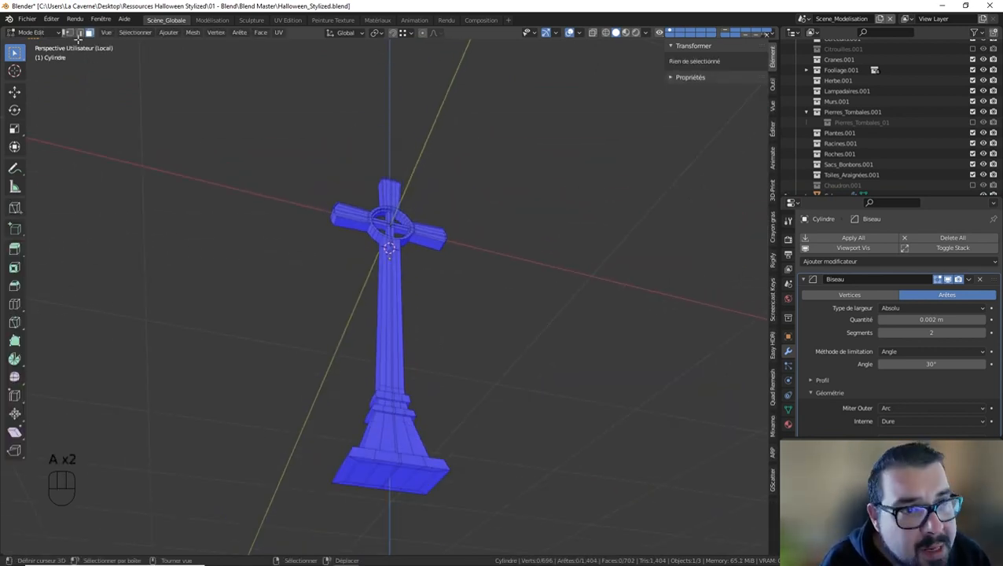
middle_click_drag(406, 450, 414, 387, "shift")
scroll(414, 387, "up", 2)
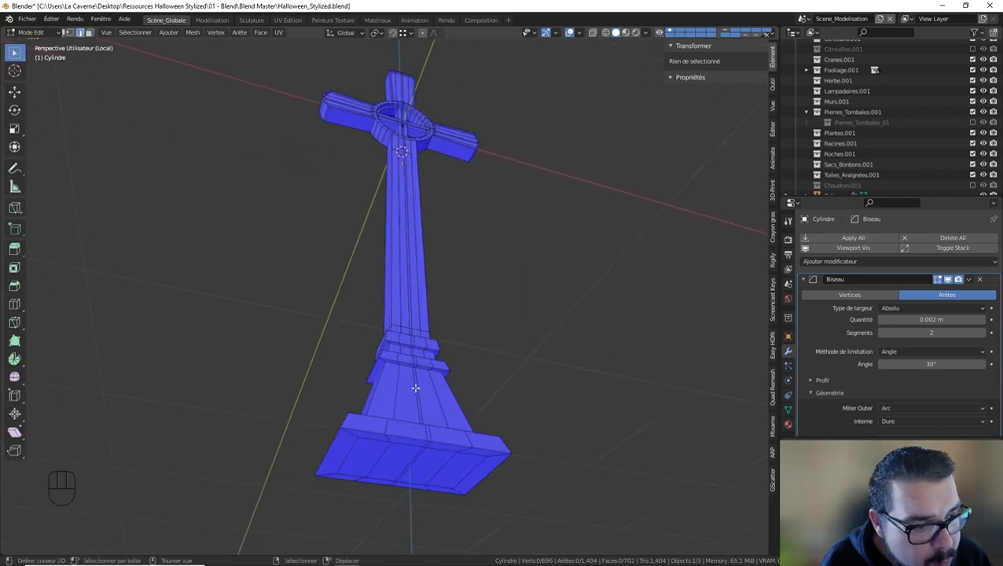
left_click(409, 436, "alt+shift")
key("ctrl+e")
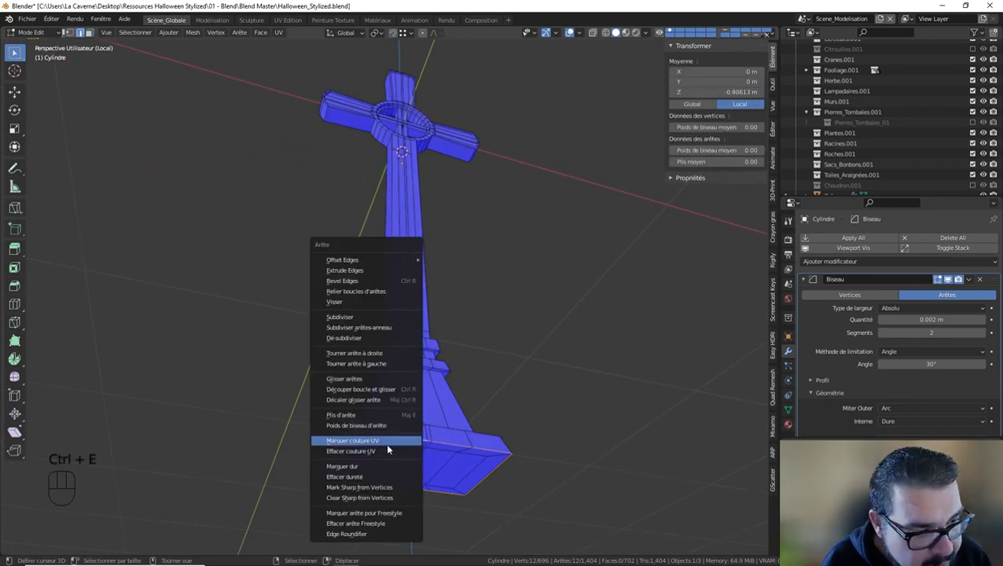
left_click(386, 441)
Step: Mark the upper outer edge loop of the cross's foot as a UV seam
middle_click_drag(385, 441, 411, 522)
left_click(414, 520, "alt+shift")
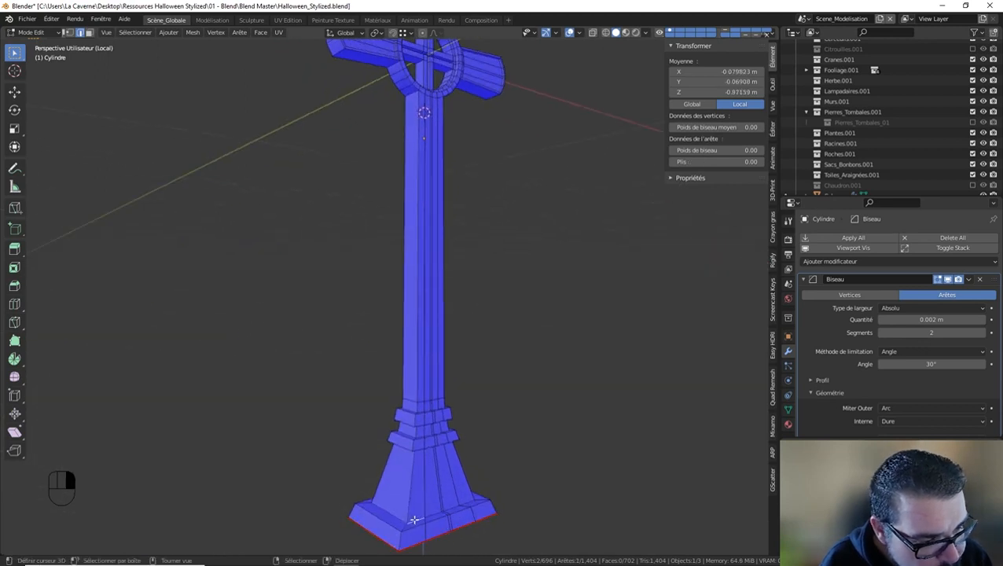
left_click(415, 519, "alt+shift")
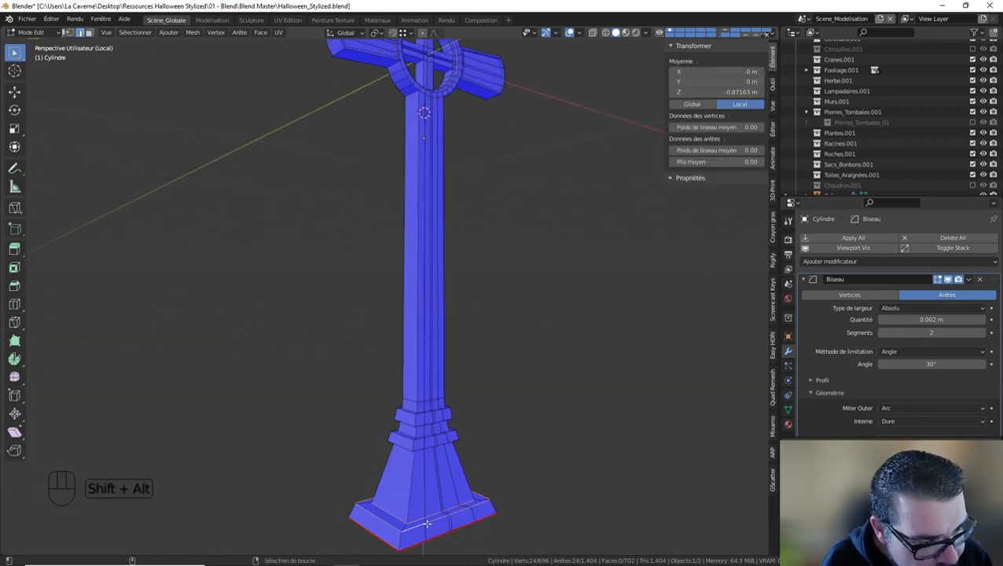
key("ctrl+e")
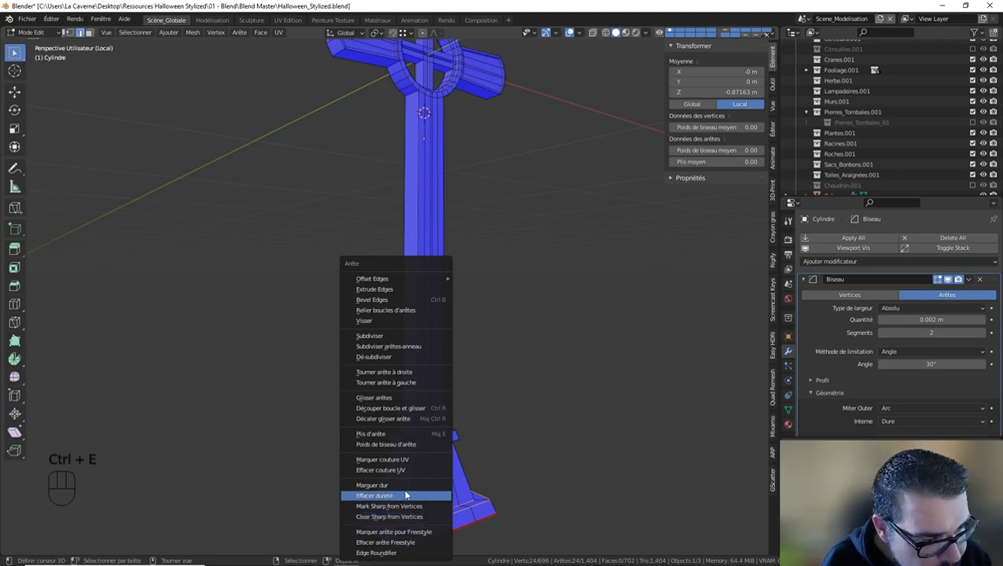
left_click(406, 459)
Step: Mark the four corner edges of the cross's foot, between its two seam loops, as UV seams
middle_click_drag(448, 503, 455, 415, "shift")
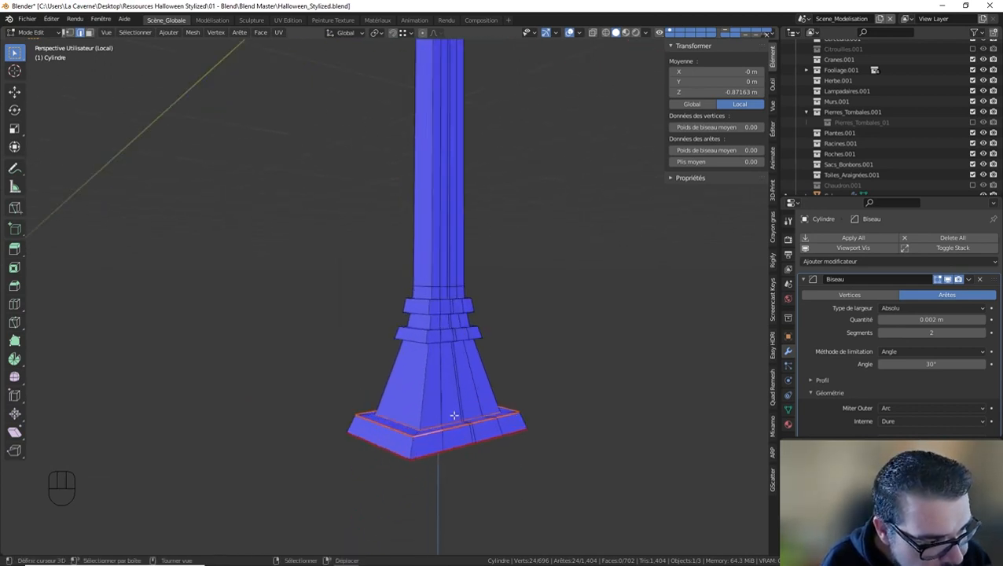
scroll(454, 415, "up", 1)
right_click(417, 484)
scroll(386, 470, "down", 1)
middle_click_drag(387, 470, 521, 452)
right_click(289, 430, "shift")
key("ctrl+z")
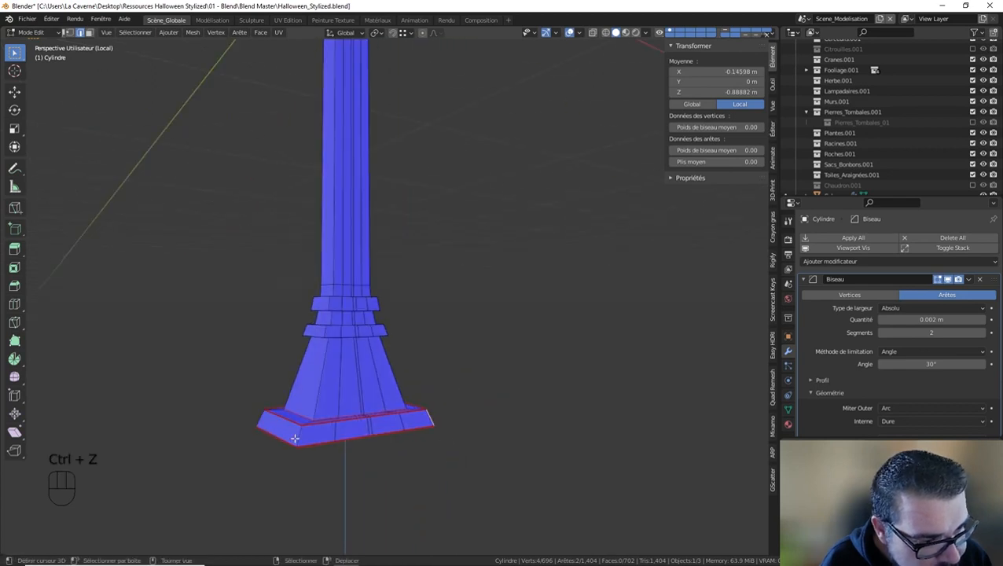
middle_click_drag(294, 438, 341, 441)
right_click(341, 441, "shift")
right_click(335, 442, "shift")
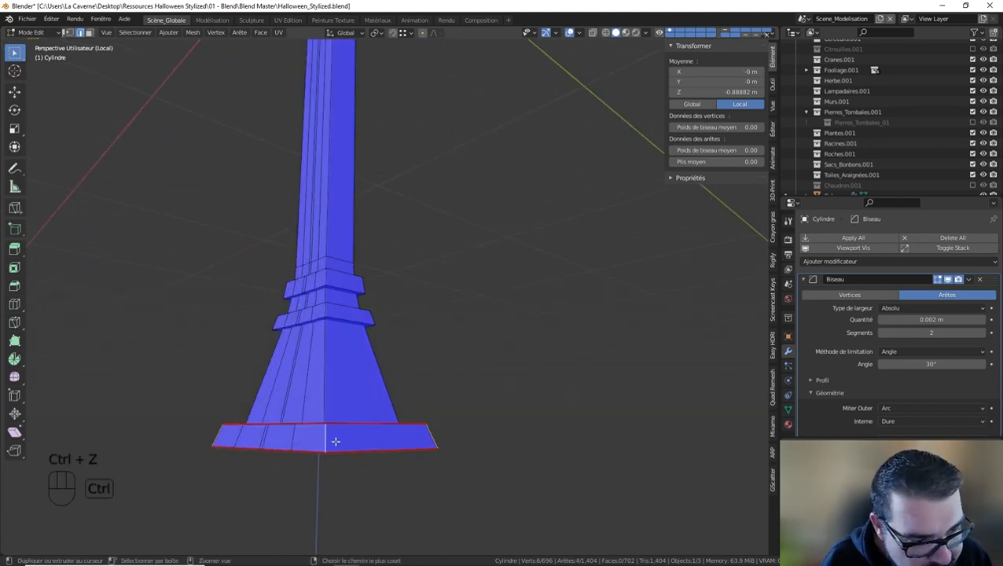
key("ctrl+e")
left_click(336, 444)
Step: Mark the horizontal edge loops around the two collars above the tapered pedestal as UV seams
middle_click_drag(333, 401, 363, 399)
right_click(347, 453)
scroll(363, 399, "up", 3)
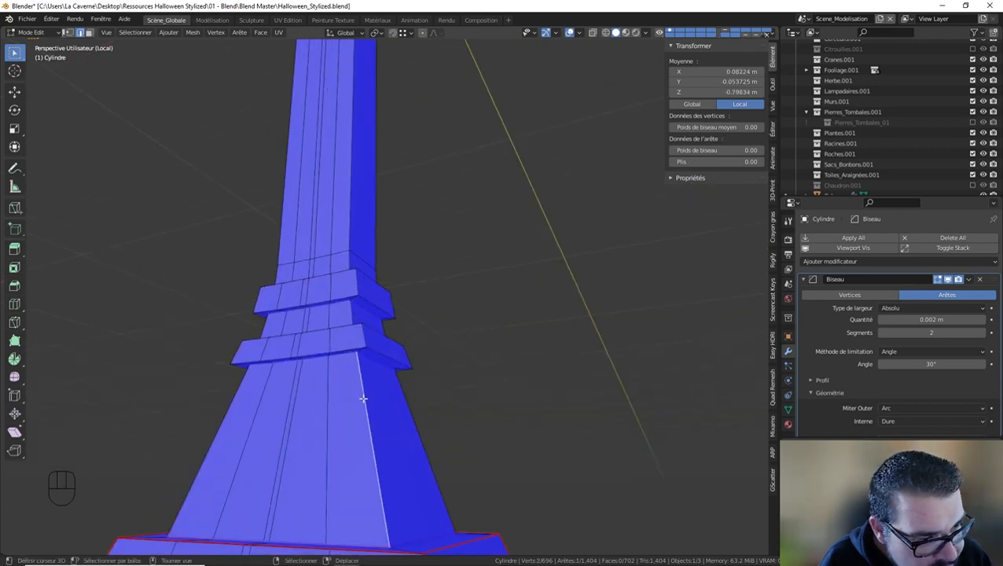
right_click(345, 356, "alt+shift")
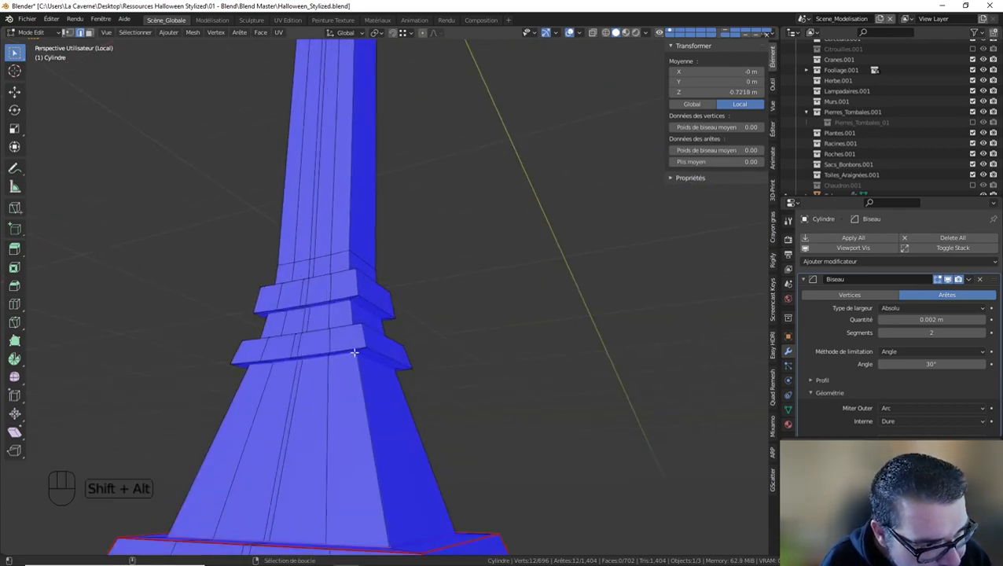
right_click(345, 332, "alt+shift")
middle_click_drag(345, 331, 381, 367)
right_click(388, 247, "alt+shift")
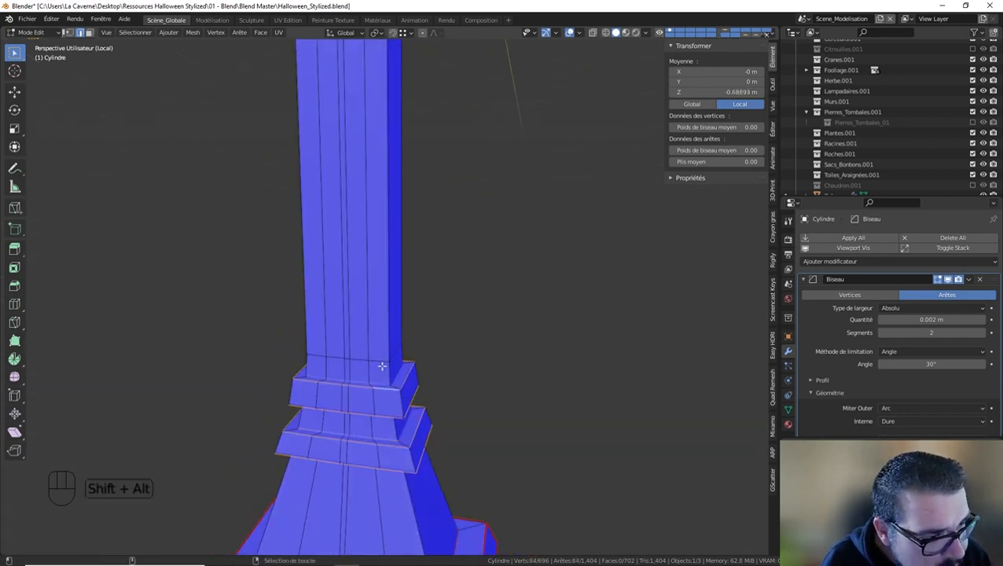
key("ctrl+e")
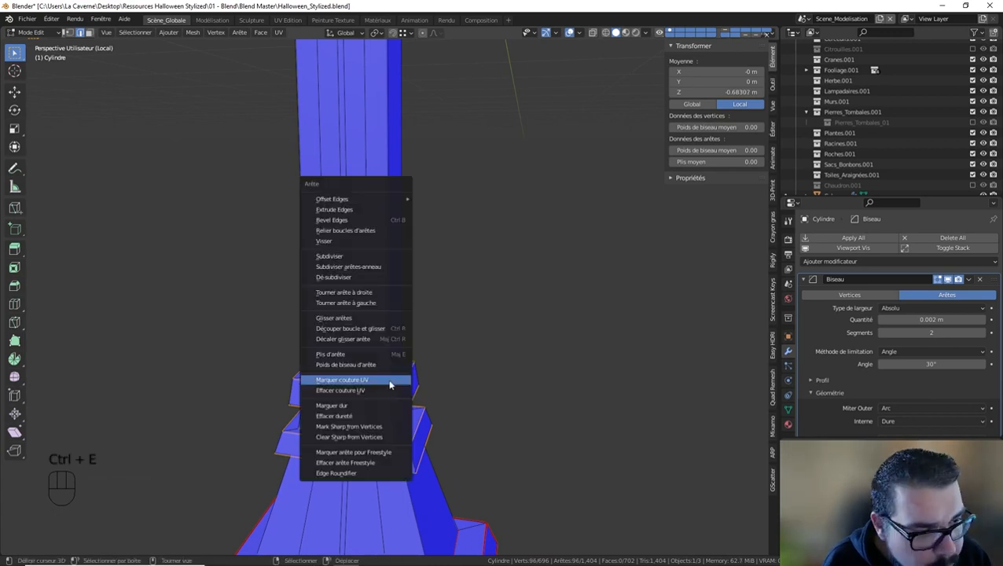
left_click(387, 383)
Step: Select the vertical corner edges of both collars, the neck between them and the tapered pedestal on all sides
left_click(401, 402)
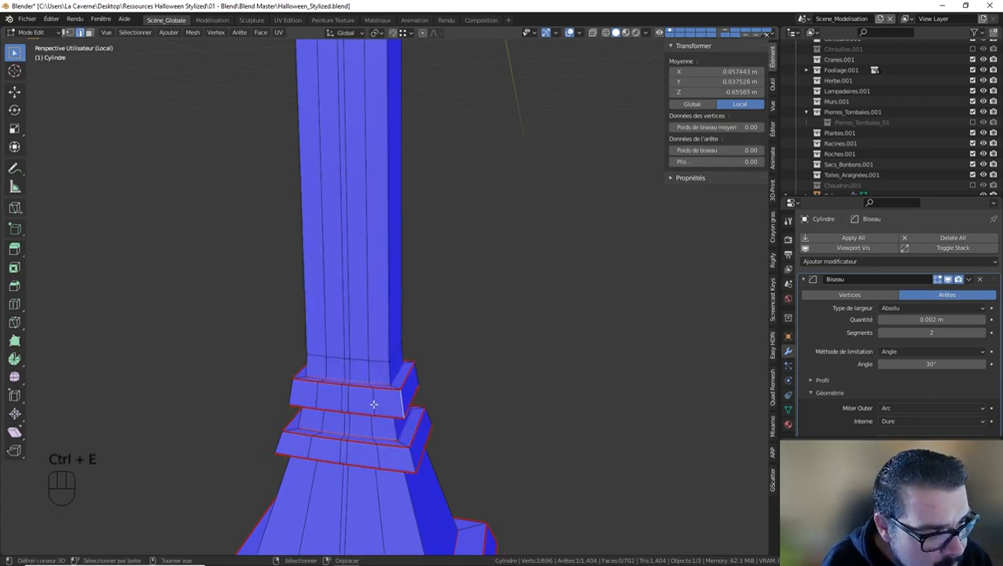
middle_click_drag(370, 402, 480, 380, "shift")
scroll(401, 378, "down", 2)
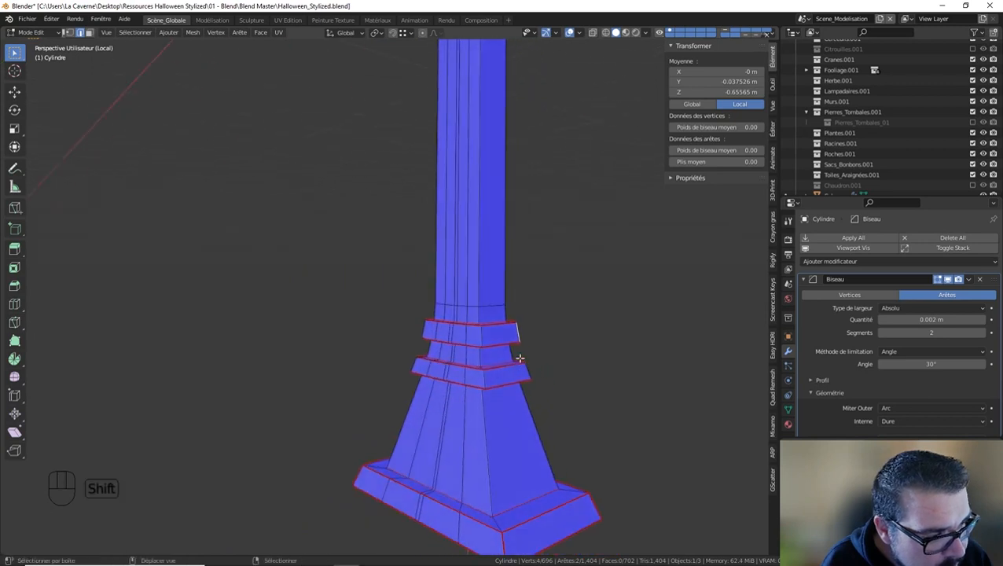
middle_click_drag(482, 336, 451, 374, "shift")
left_click(349, 378, "shift")
left_click(394, 368, "shift")
middle_click_drag(383, 374, 523, 370)
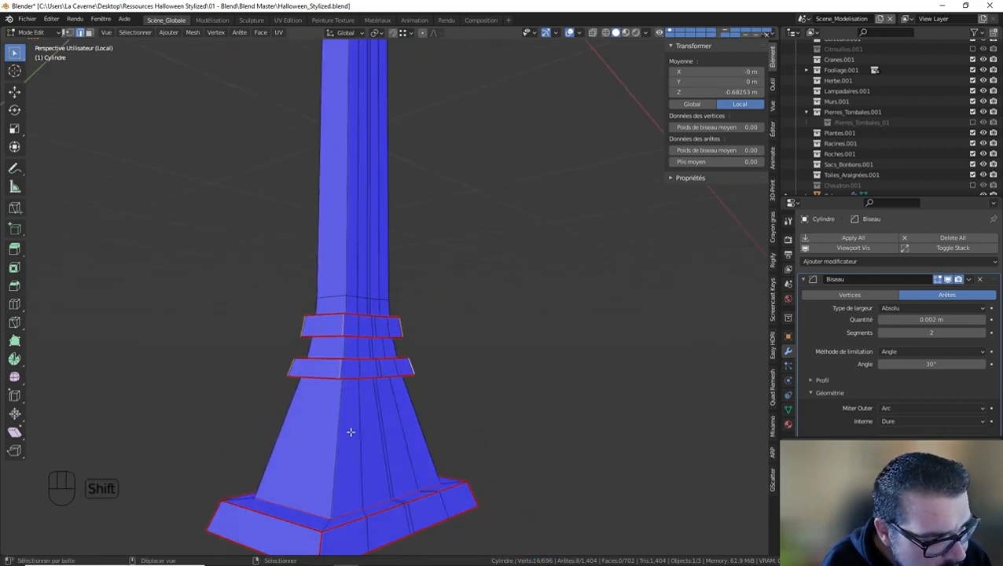
middle_click_drag(461, 423, 376, 432)
middle_click_drag(449, 437, 429, 436)
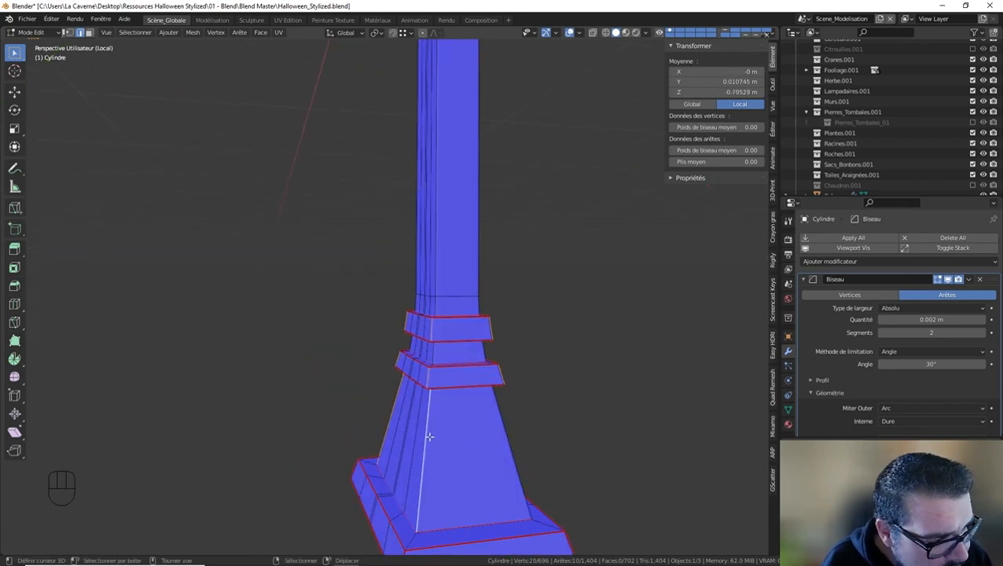
middle_click_drag(512, 436, 340, 443)
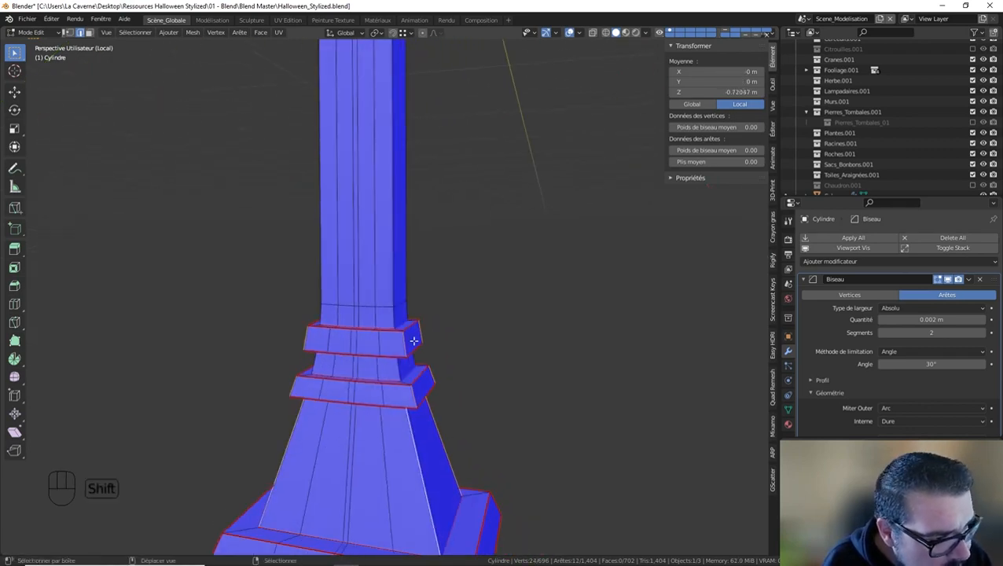
middle_click_drag(414, 340, 417, 369, "shift")
left_click(405, 396, "shift")
middle_click_drag(334, 399, 560, 374)
left_click(419, 397, "shift")
Step: Add the shaft's four vertical corner edges up to the ring to the selection and mark all selected edges as UV seams
right_click(342, 371, "shift")
middle_click_drag(347, 346, 488, 139, "shift")
left_click(384, 208, "ctrl")
middle_click_drag(467, 420, 462, 357, "shift")
right_click(462, 418, "shift")
middle_click_drag(496, 216, 502, 412, "shift")
right_click(466, 165, "ctrl")
middle_click_drag(397, 306, 512, 313)
middle_click_drag(350, 361, 437, 211, "shift")
middle_click_drag(489, 387, 353, 383)
right_click(370, 392, "shift")
middle_click_drag(400, 137, 428, 279, "shift")
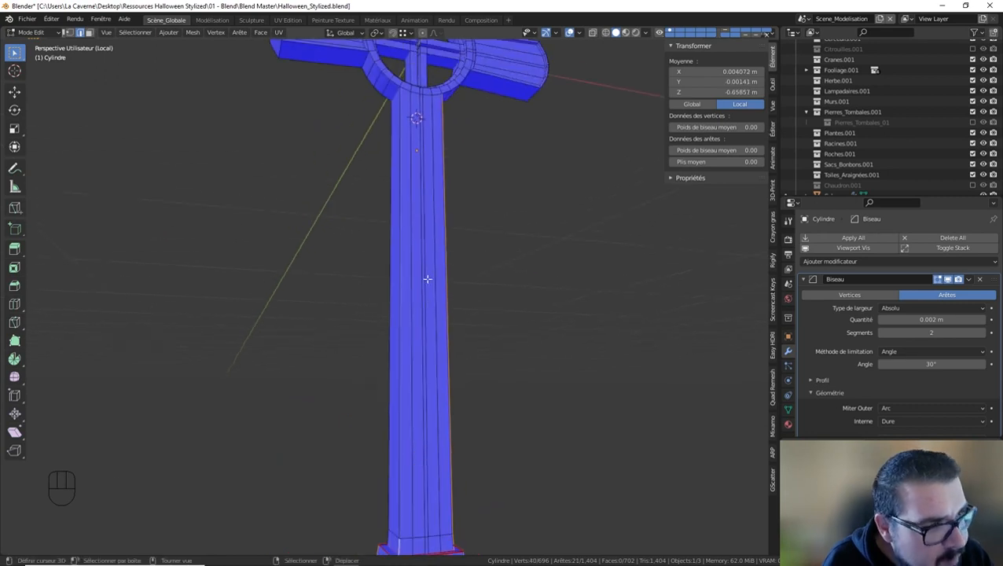
right_click(404, 206, "ctrl")
middle_click_drag(404, 206, 461, 329, "shift")
right_click(296, 422, "shift")
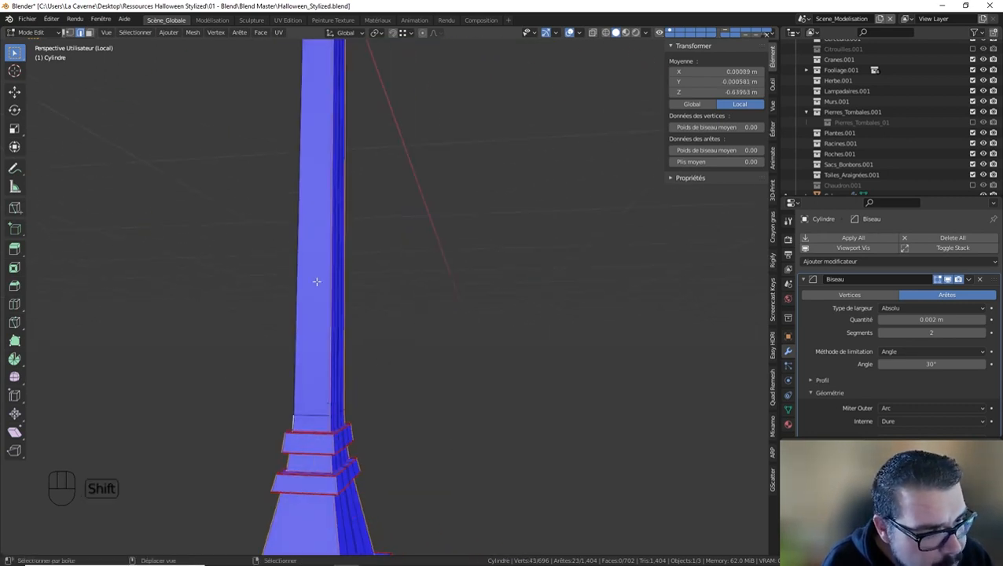
middle_click_drag(320, 134, 367, 291, "shift")
right_click(349, 175, "ctrl")
middle_click_drag(368, 192, 370, 246, "shift")
key("ctrl+e")
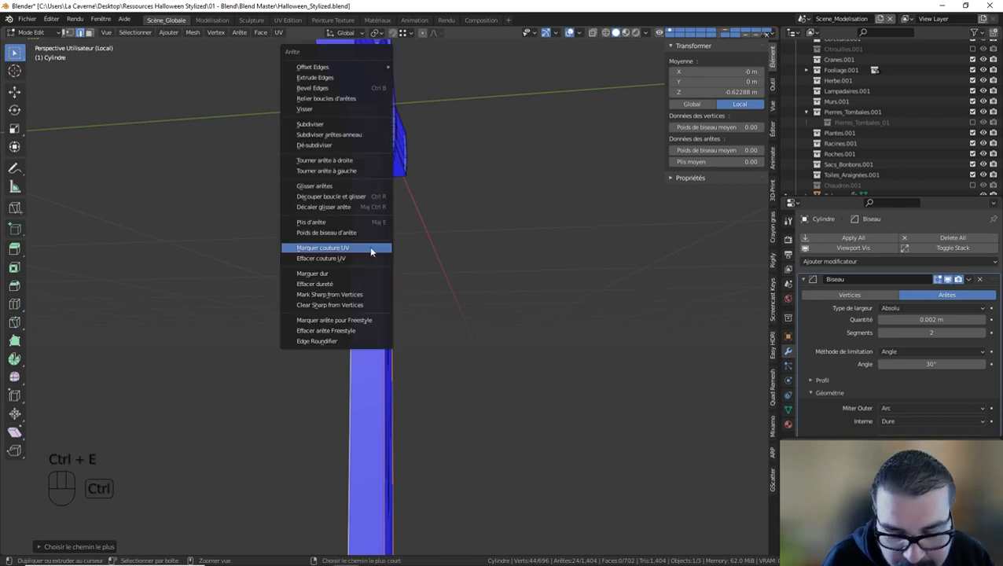
left_click(370, 246)
middle_click_drag(433, 190, 403, 269)
key("a")
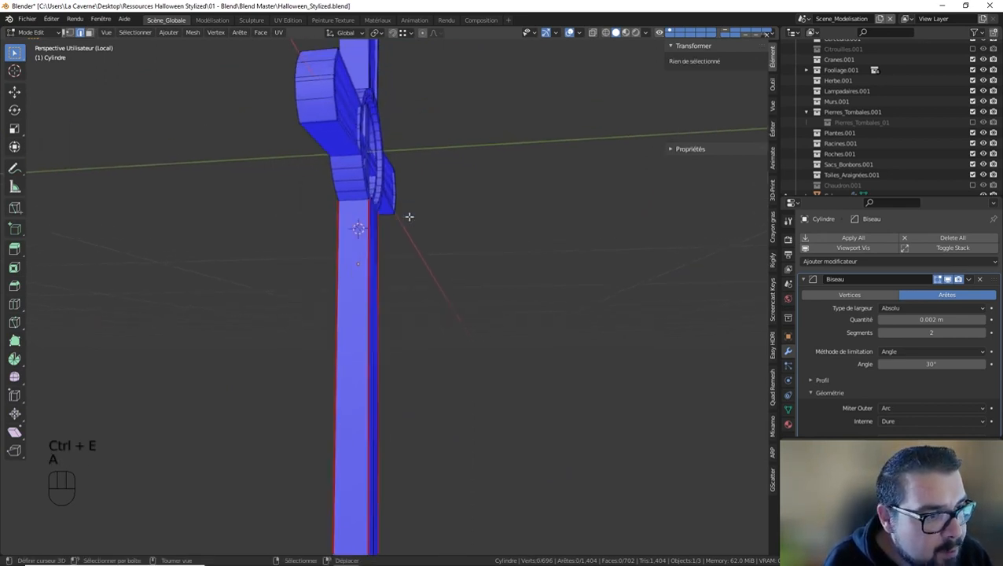
Step: Mark the ring's complete outer edge circle on the cross's negative-Y face as a UV seam
middle_click_drag(409, 236, 333, 313, "shift")
scroll(409, 326, "up", 3)
middle_click_drag(462, 333, 409, 367, "shift")
scroll(431, 360, "up", 4)
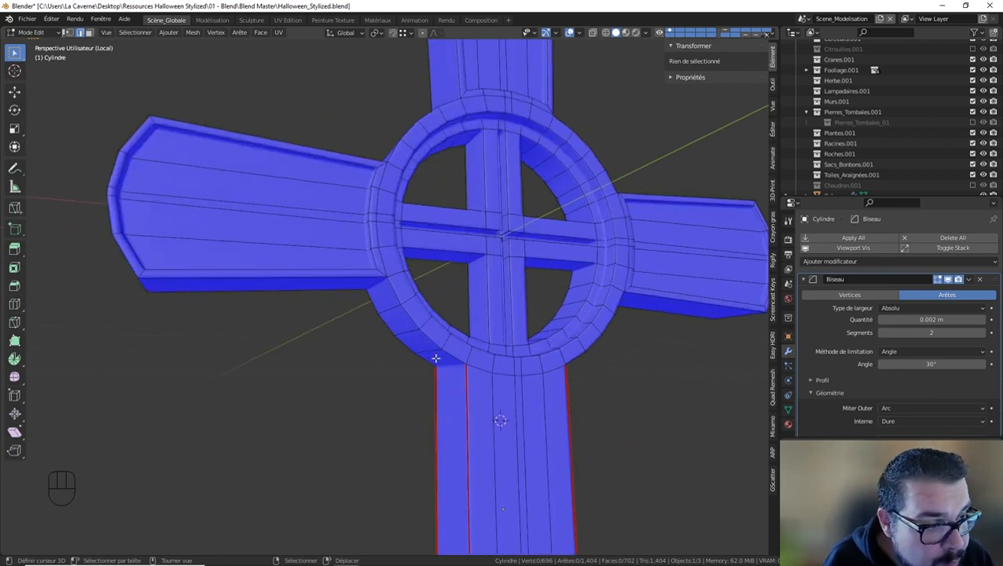
left_click(498, 388)
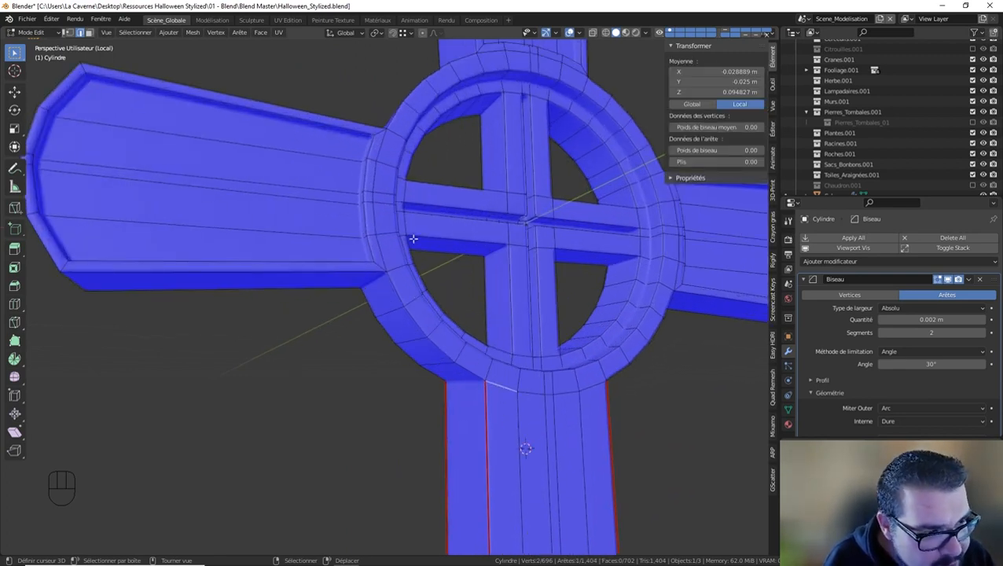
left_click(492, 385, "alt+shift")
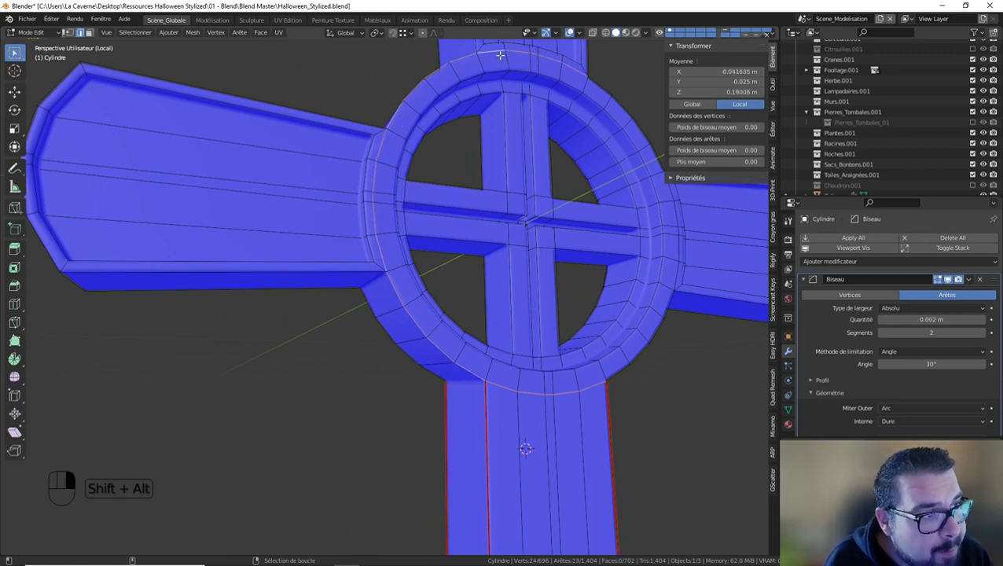
middle_click_drag(648, 210, 612, 195, "shift")
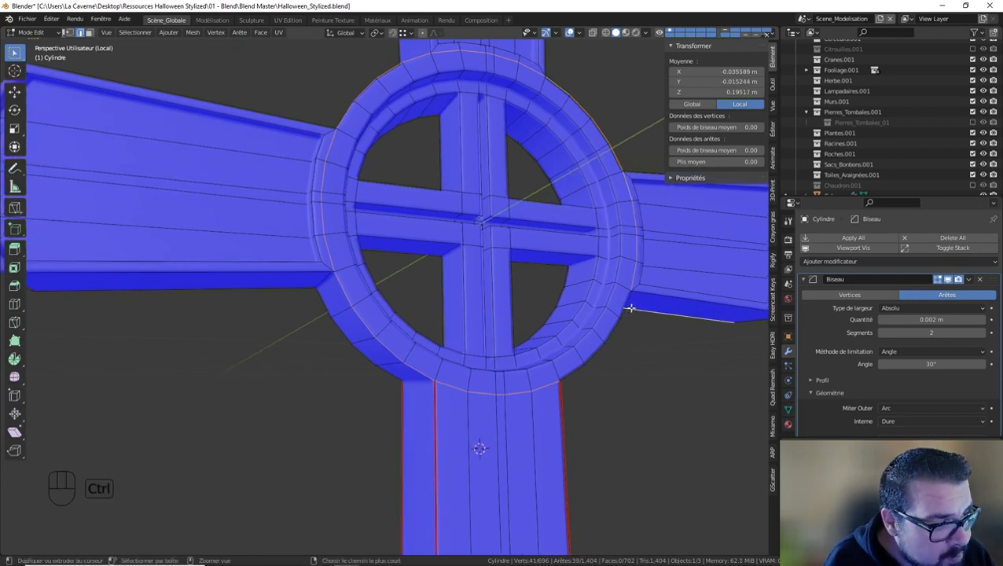
key("ctrl+z")
key("ctrl+e")
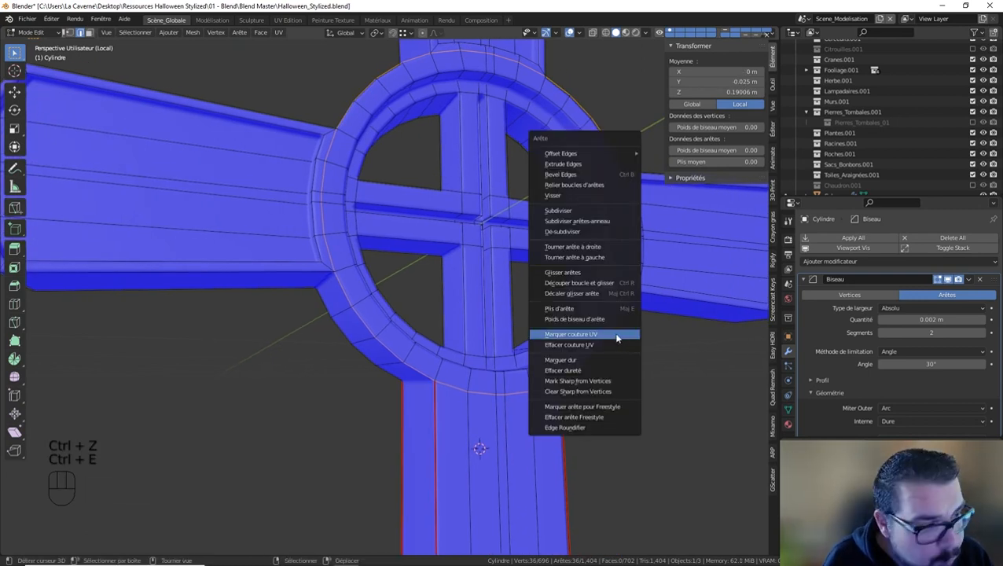
left_click(605, 336)
Step: Mark the ring's complete outer edge circle on the positive-Y face as a UV seam and clear the selection
middle_click_drag(560, 333, 371, 336)
key("ctrl+e")
left_click(490, 298)
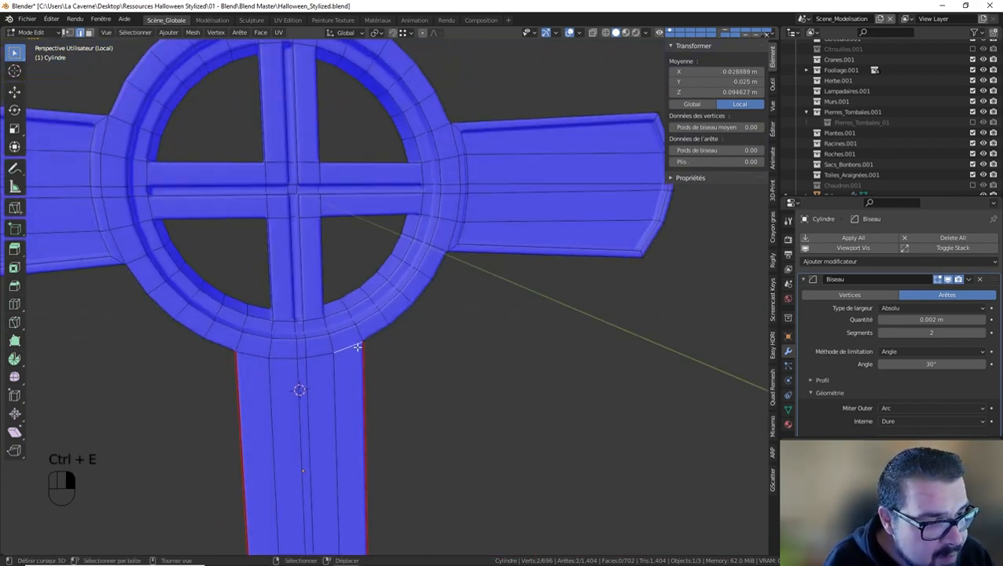
left_click(170, 287, "ctrl")
left_click(114, 158, "ctrl")
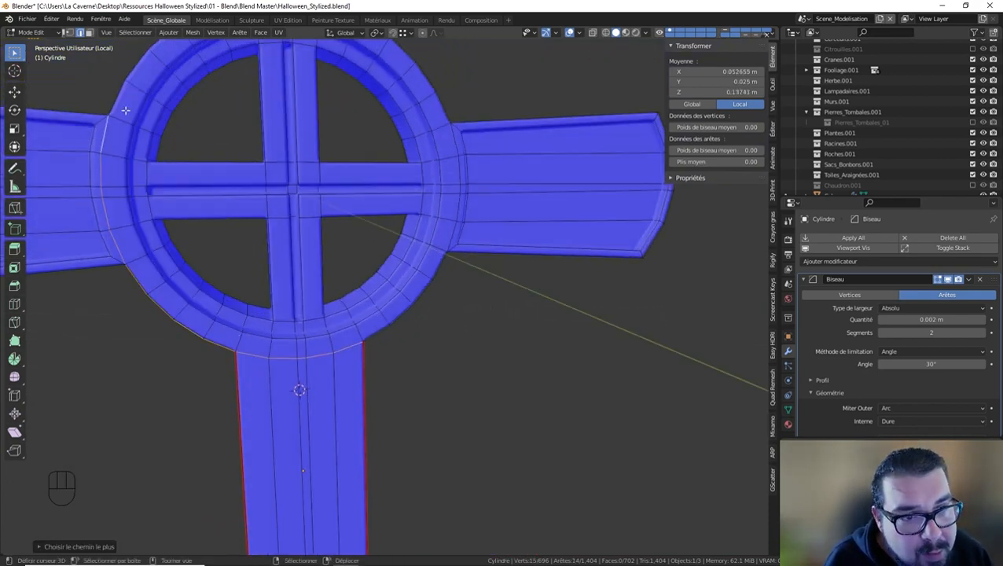
middle_click_drag(114, 158, 226, 160)
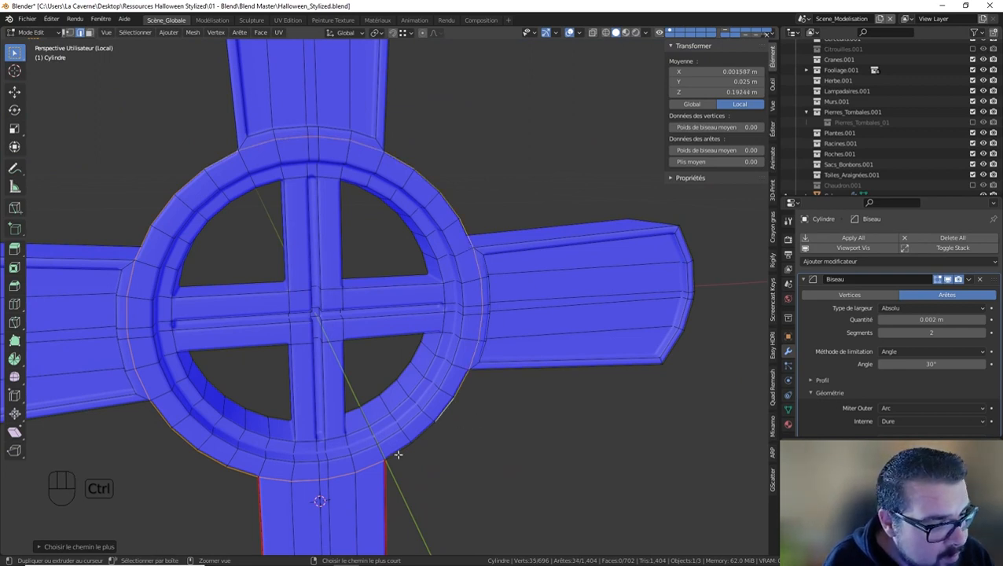
key("ctrl+e")
left_click(425, 452)
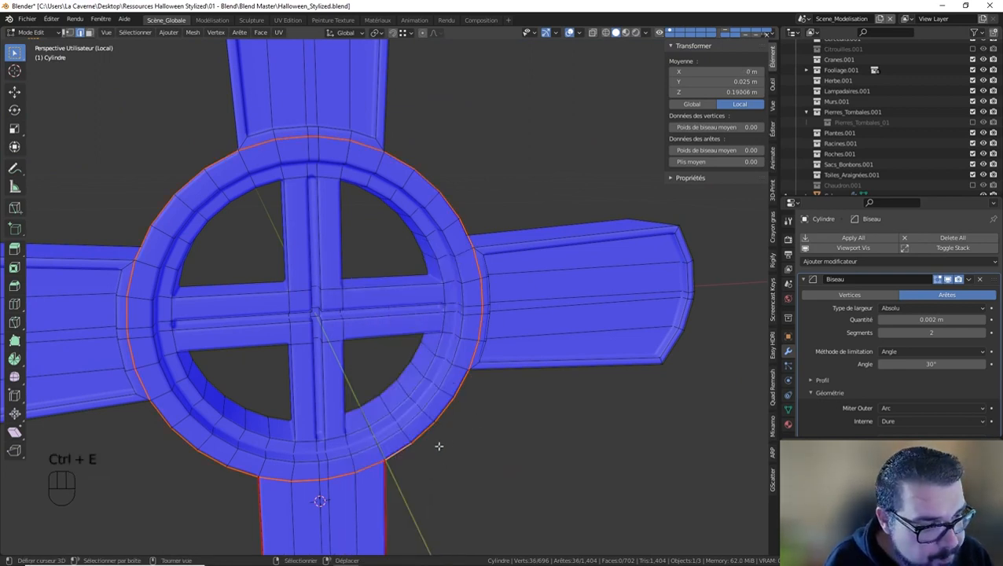
key("a")
Step: Turn off the bevel modifier's viewport display and mark both recessed-panel border loops on the negative-X arm's positive-Y face as UV seams
middle_click_drag(588, 325, 516, 276, "shift")
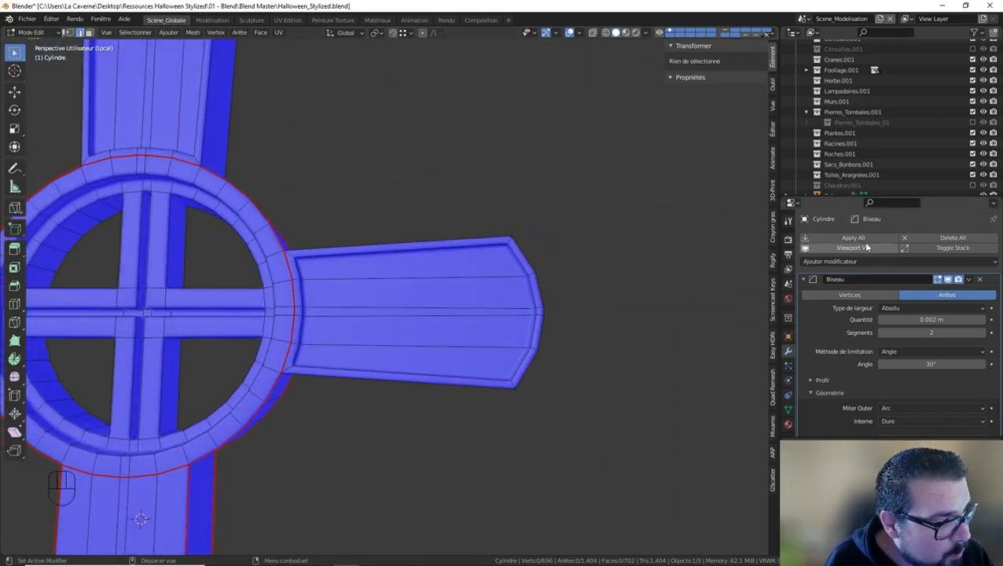
left_click(867, 246)
middle_click_drag(488, 307, 279, 321)
left_click(509, 292, "alt+shift")
left_click(483, 280, "alt+shift")
middle_click_drag(314, 367, 334, 410)
left_click(334, 409, "alt+shift")
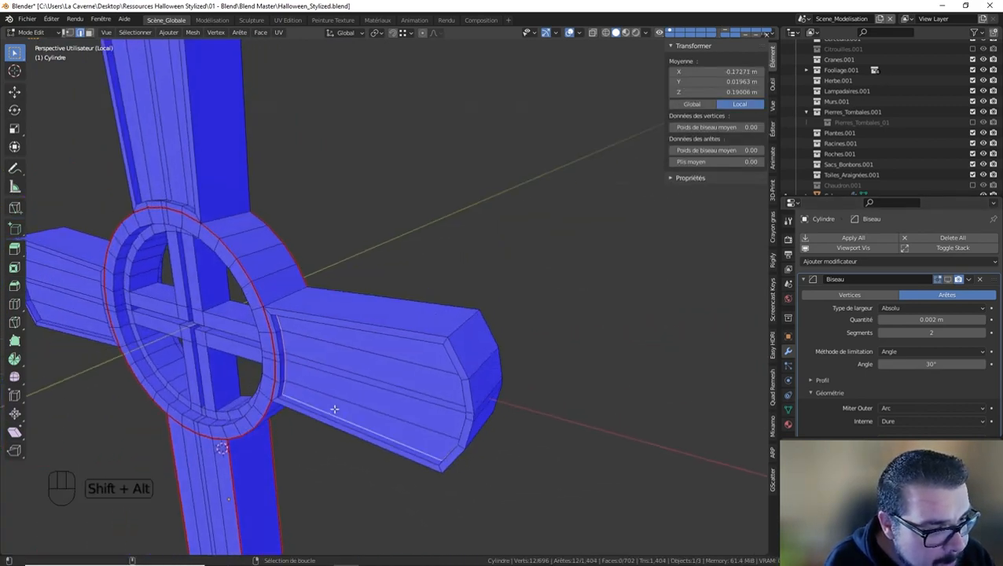
middle_click_drag(305, 373, 481, 378)
left_click(507, 301, "shift")
key("ctrl+z")
left_click(498, 387, "alt+shift")
key("ctrl+e")
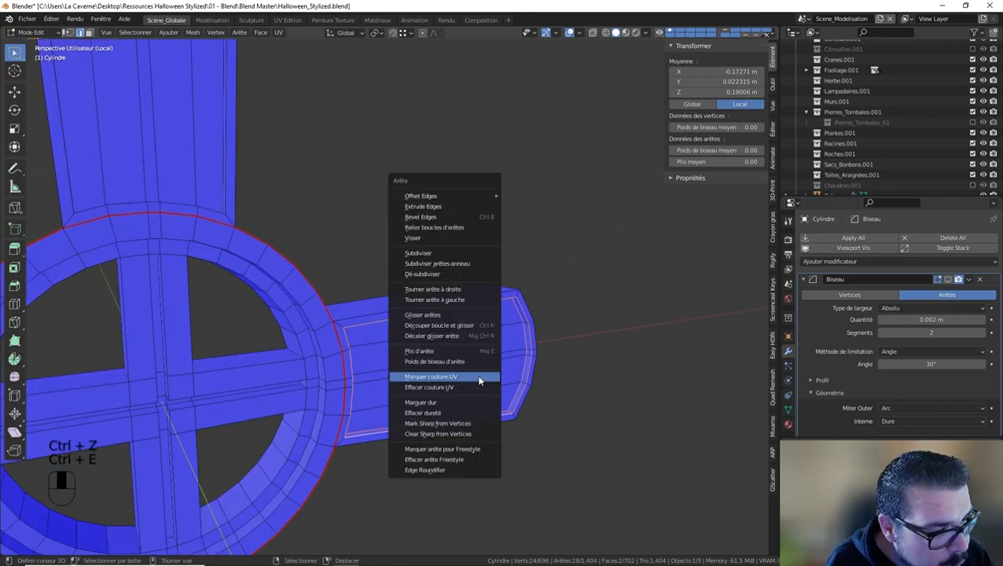
left_click(480, 381)
Step: Mark the negative-X arm's outer outlines on both faces, plus its connecting edges at the tip corners and ring junction, as UV seams
left_click(381, 314)
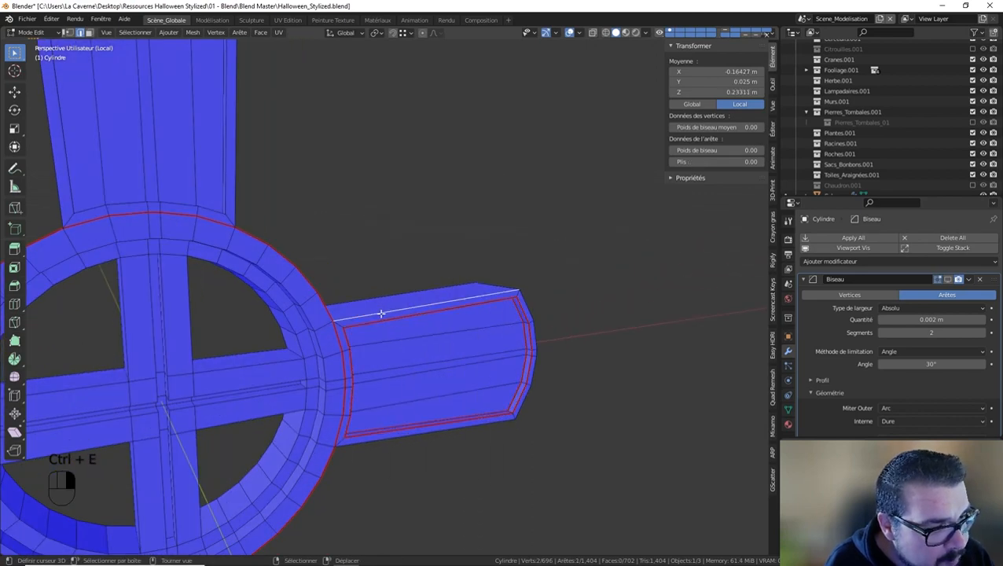
left_click(488, 297, "alt+shift")
middle_click_drag(492, 293, 438, 309)
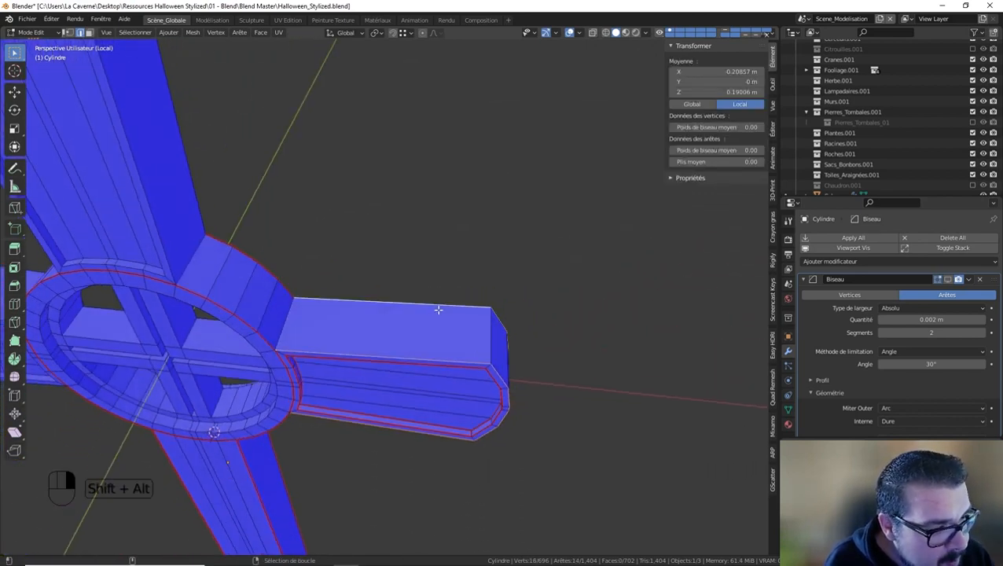
middle_click_drag(528, 338, 385, 324)
left_click(314, 278, "shift")
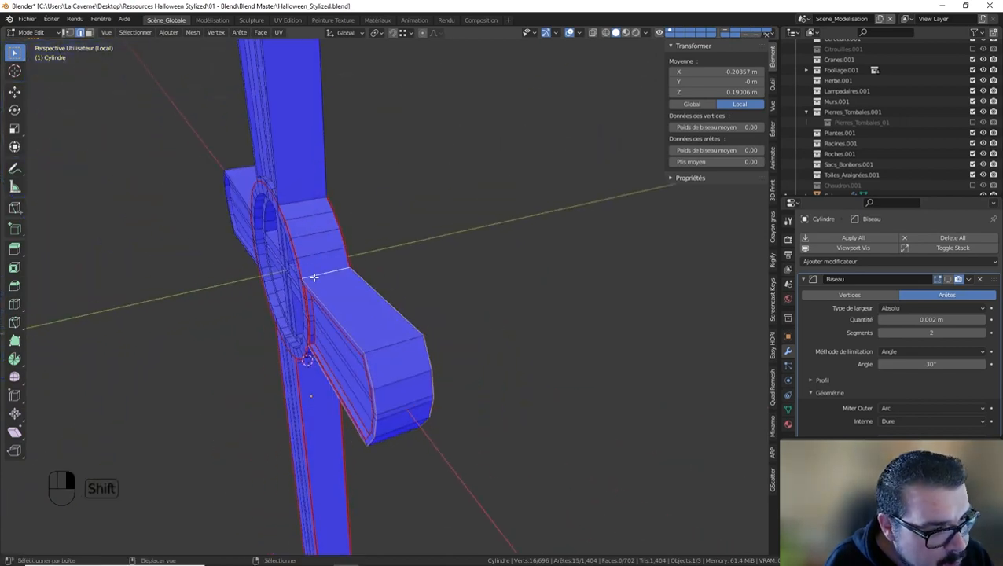
middle_click_drag(313, 278, 425, 282)
left_click(333, 398, "shift")
middle_click_drag(333, 399, 320, 347)
left_click(385, 269, "shift")
key("ctrl+e")
left_click(386, 284)
Step: Mark both recessed-panel border loops on the negative-X arm's negative-Y face as UV seams and clear the selection
scroll(320, 346, "up", 4)
middle_click_drag(381, 310, 408, 300)
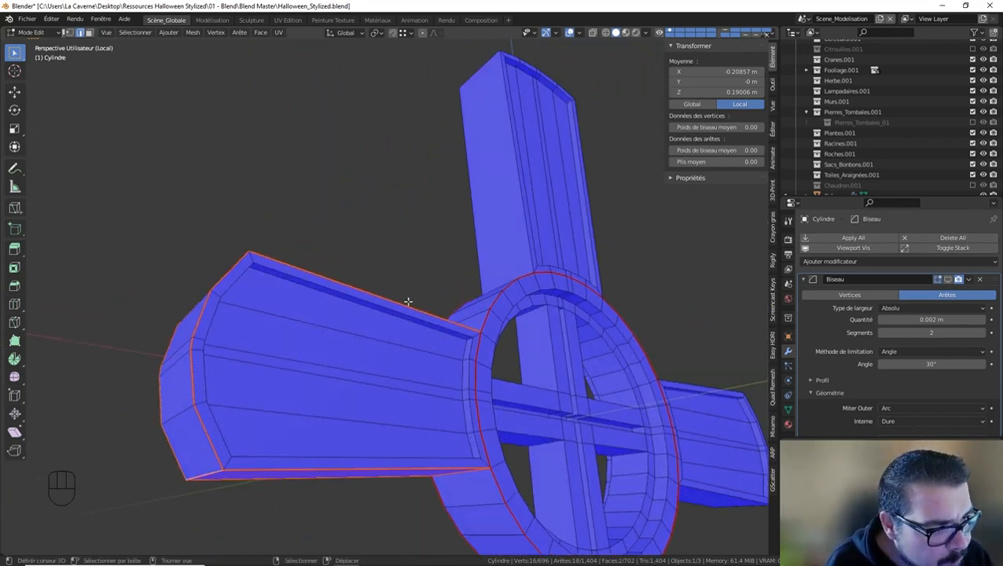
left_click(409, 327, "alt+shift")
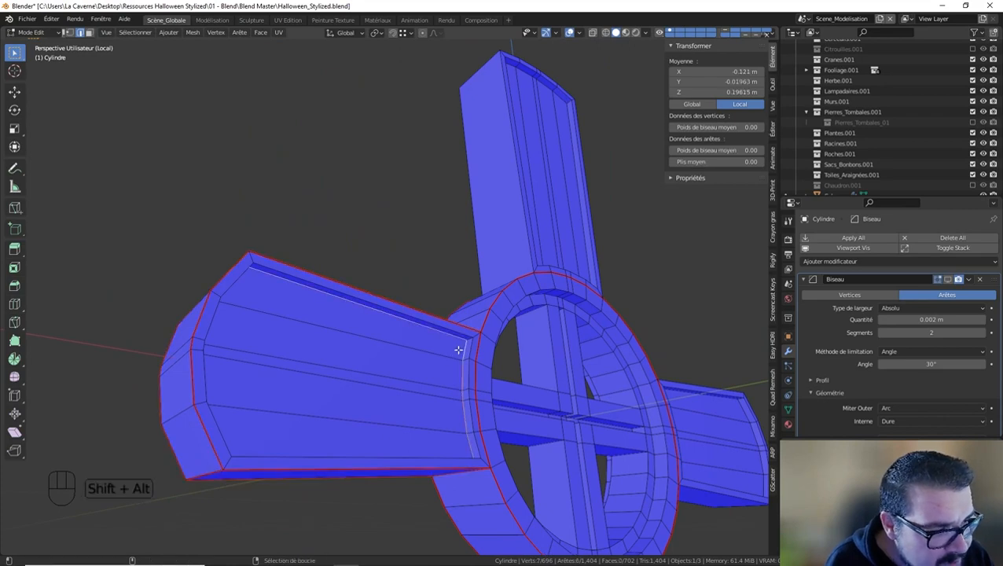
middle_click_drag(459, 349, 363, 405)
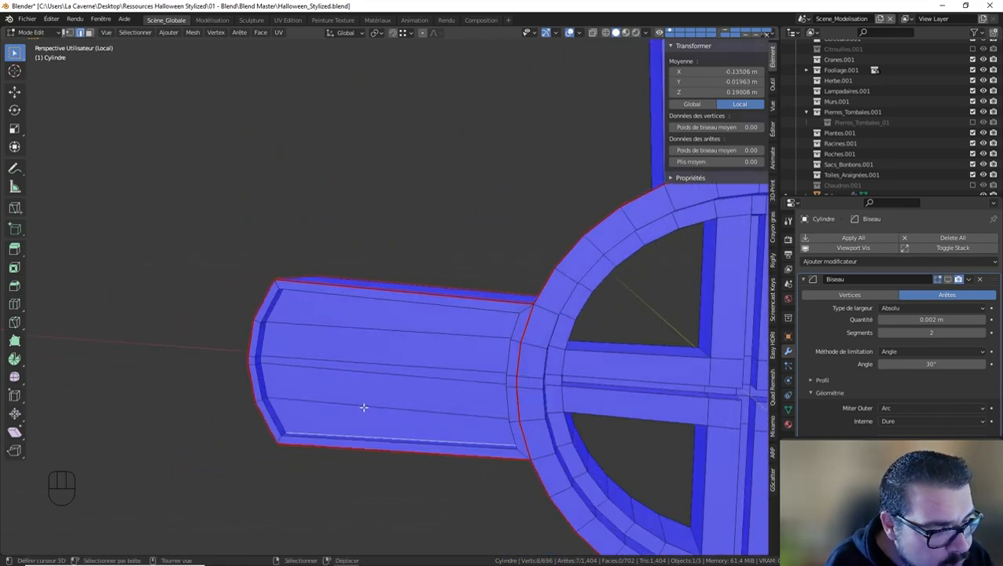
left_click(271, 380, "alt+shift")
middle_click_drag(283, 416, 335, 419)
left_click(269, 315, "shift")
left_click(438, 409, "shift")
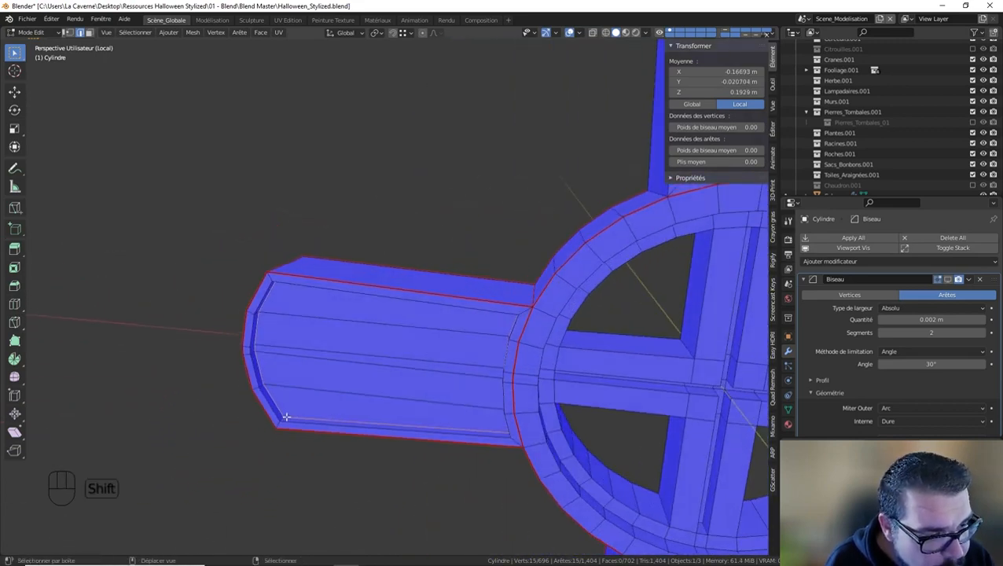
key("ctrl+z")
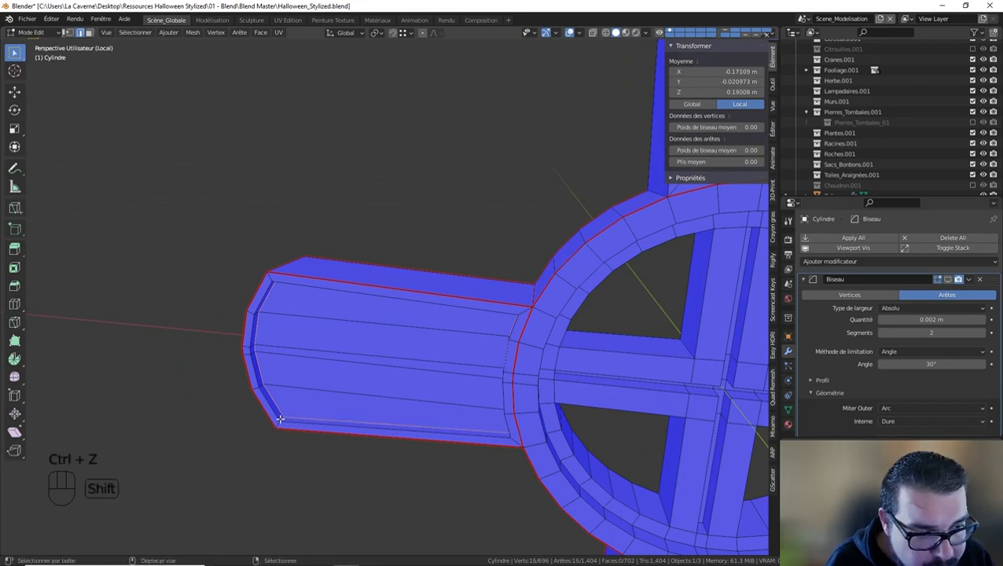
left_click(291, 422, "alt+shift")
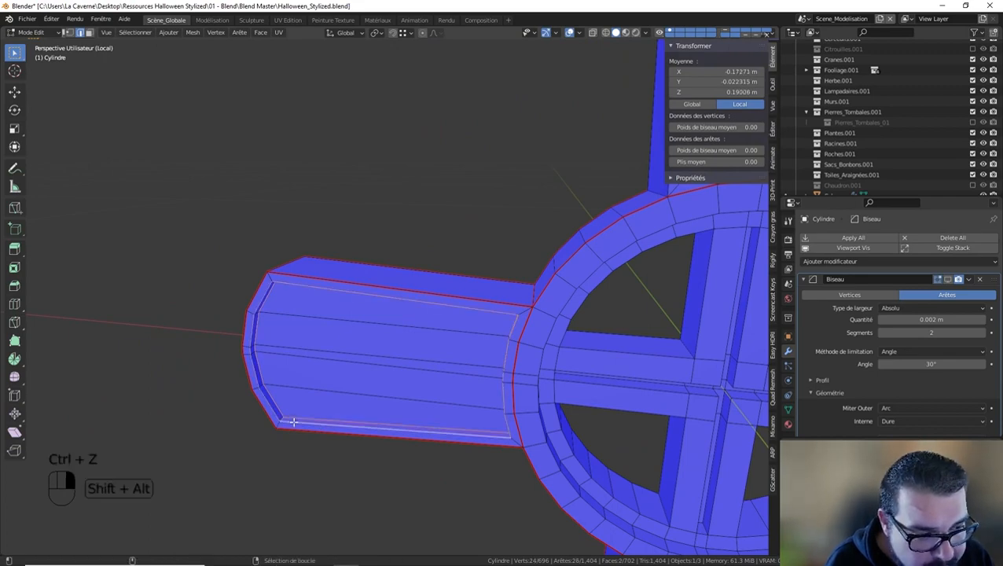
key("ctrl+e")
left_click(404, 343)
key("a")
left_click(453, 398)
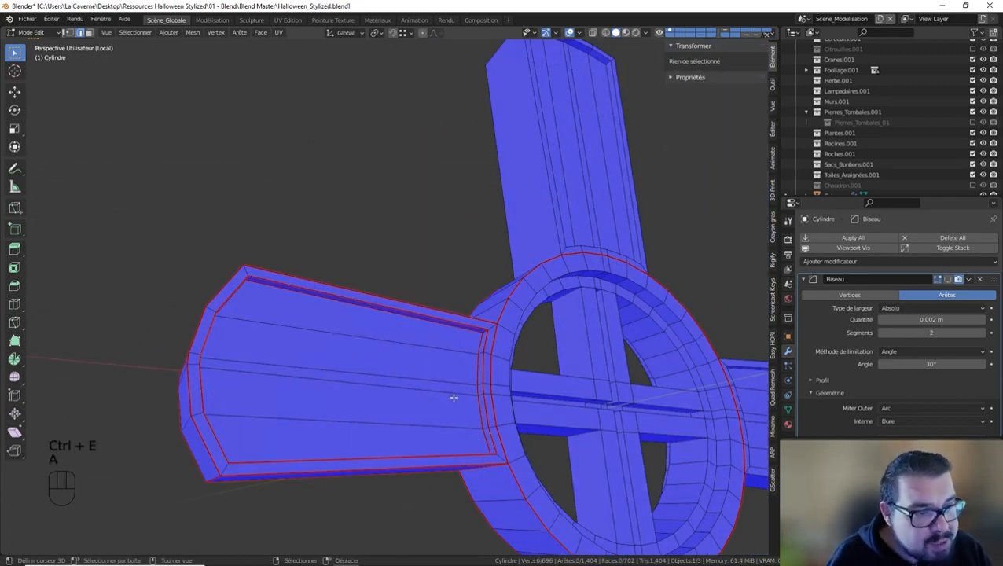
Step: Select the upper arm's outer outlines on both faces, plus its connecting edges at the tip corners and ring junction
middle_click_drag(453, 398, 464, 360)
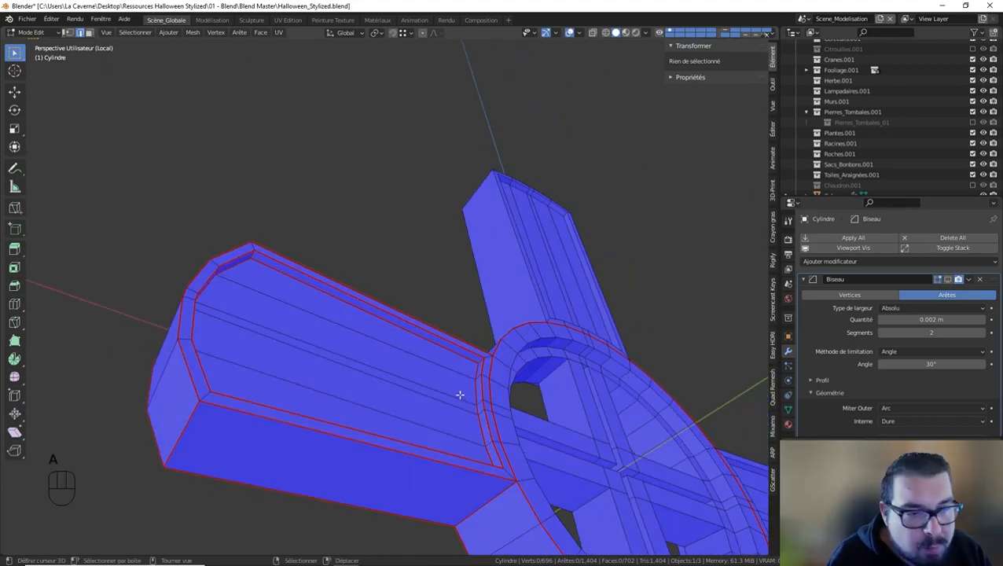
middle_click_drag(460, 394, 445, 480)
left_click(446, 360)
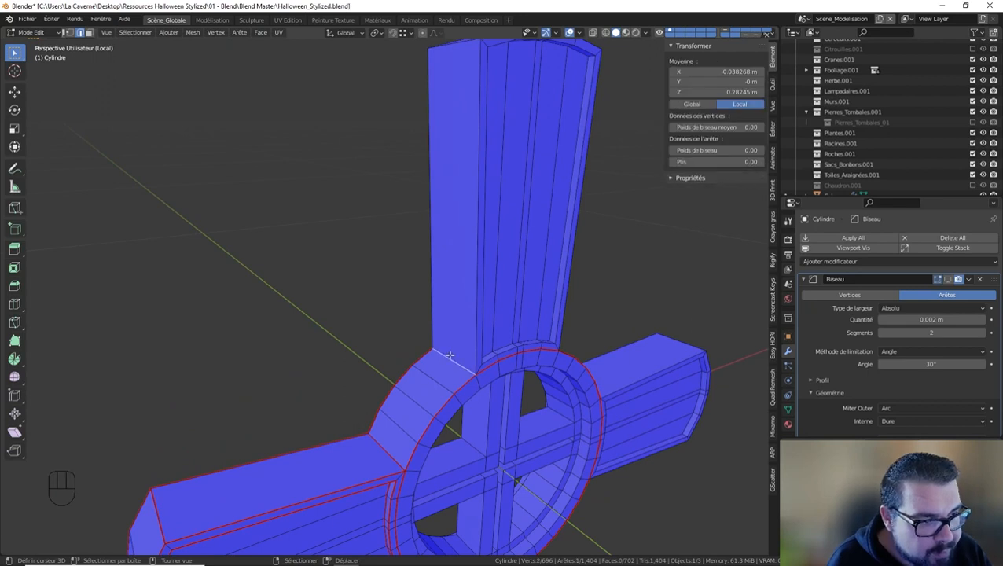
middle_click_drag(469, 319, 470, 479, "shift")
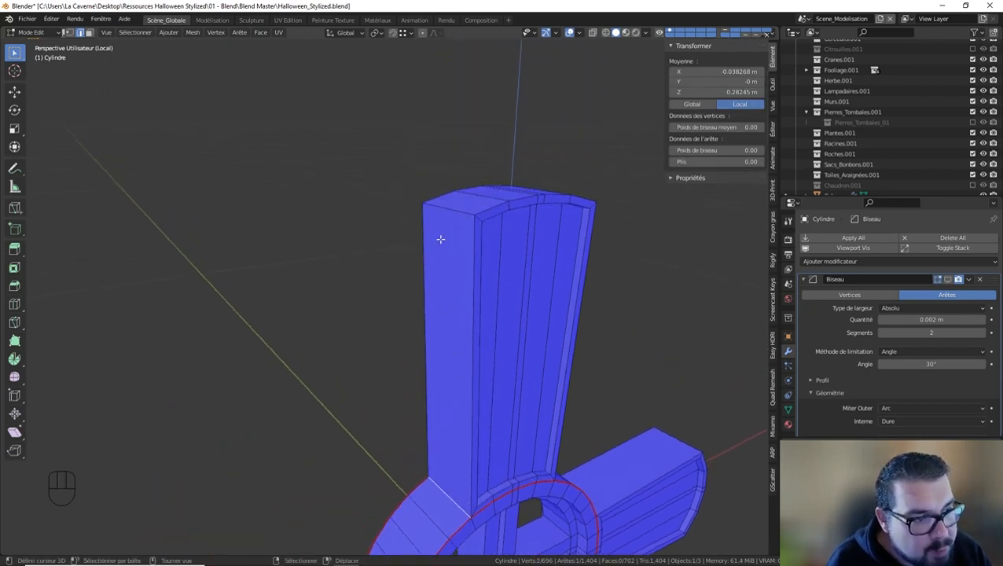
middle_click_drag(559, 227, 443, 376)
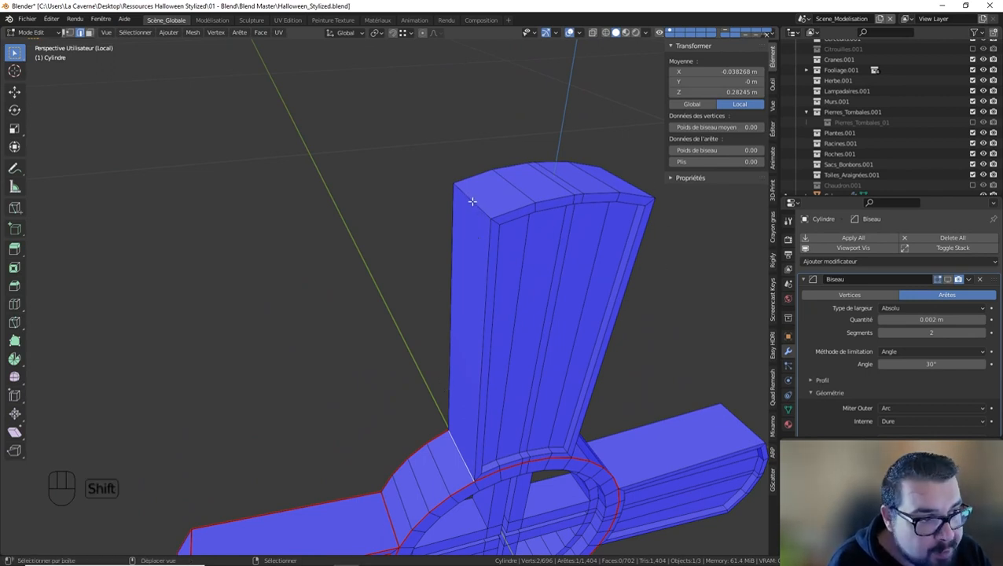
middle_click_drag(634, 247, 544, 275)
left_click(577, 338, "shift")
left_click(533, 316, "alt+shift")
left_click(478, 327, "alt+shift")
middle_click_drag(533, 380, 537, 375, "shift")
right_click(498, 404, "shift")
middle_click_drag(497, 404, 605, 399)
middle_click_drag(551, 407, 462, 290, "shift")
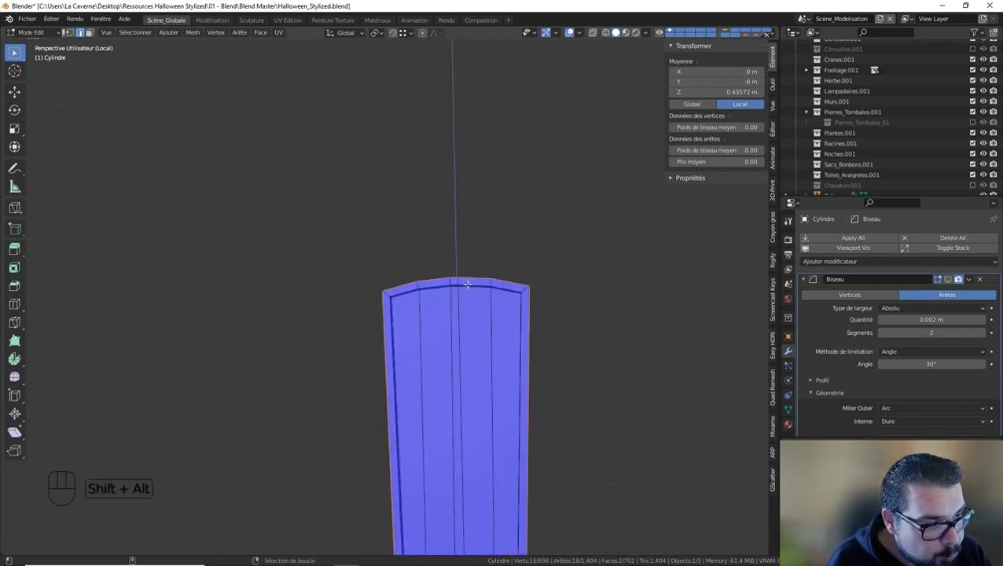
Step: Add both recessed-panel border loops on the upper arm's negative-Y face to the selection and mark all selected edges as UV seams
left_click(468, 284, "alt+shift")
middle_click_drag(503, 349, 532, 323)
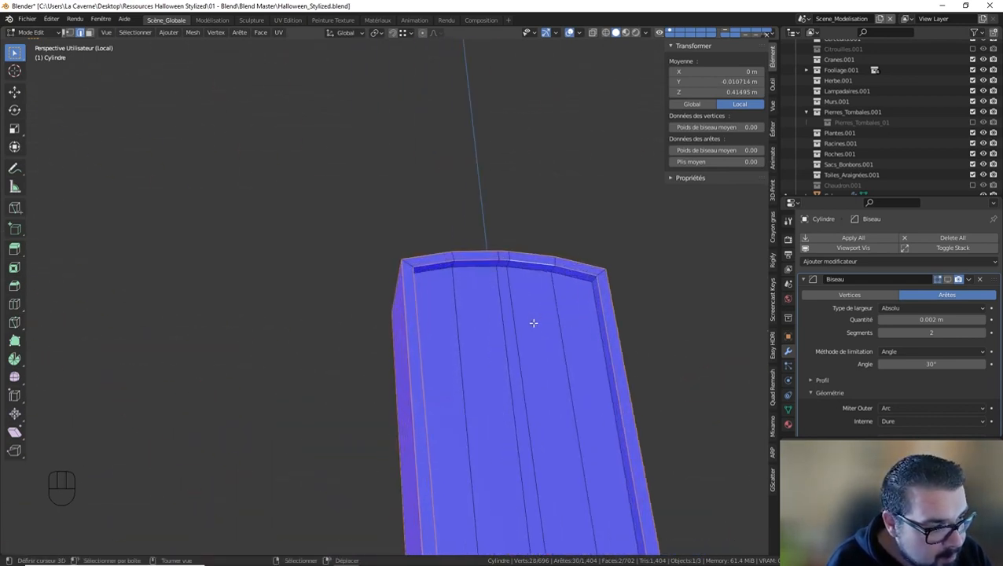
left_click(576, 283, "alt+shift")
middle_click_drag(533, 287, 353, 287)
left_click(352, 297, "shift")
middle_click_drag(423, 438, 456, 392)
left_click(457, 393, "shift")
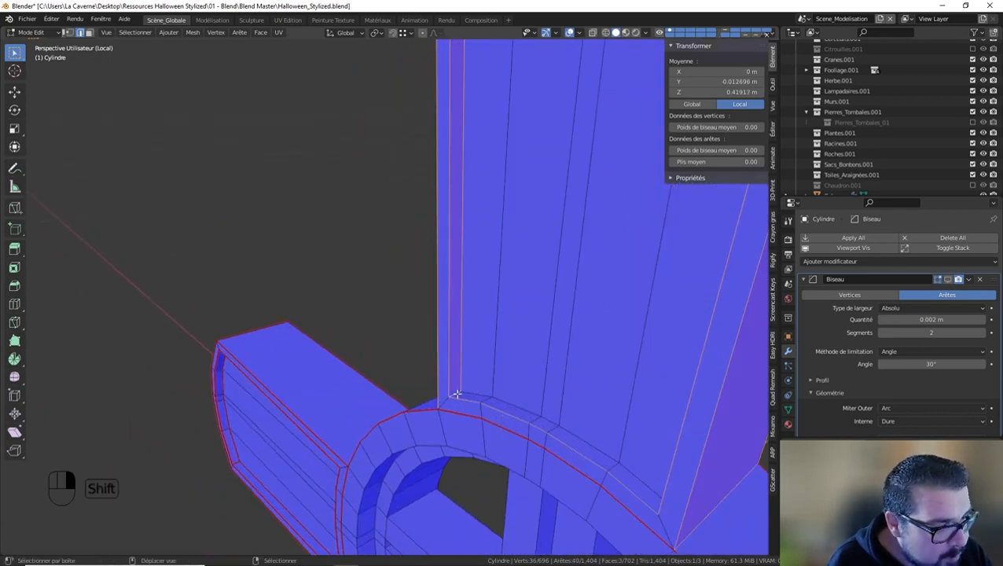
middle_click_drag(548, 400, 479, 433)
left_click(475, 344, "shift")
scroll(479, 433, "down", 2)
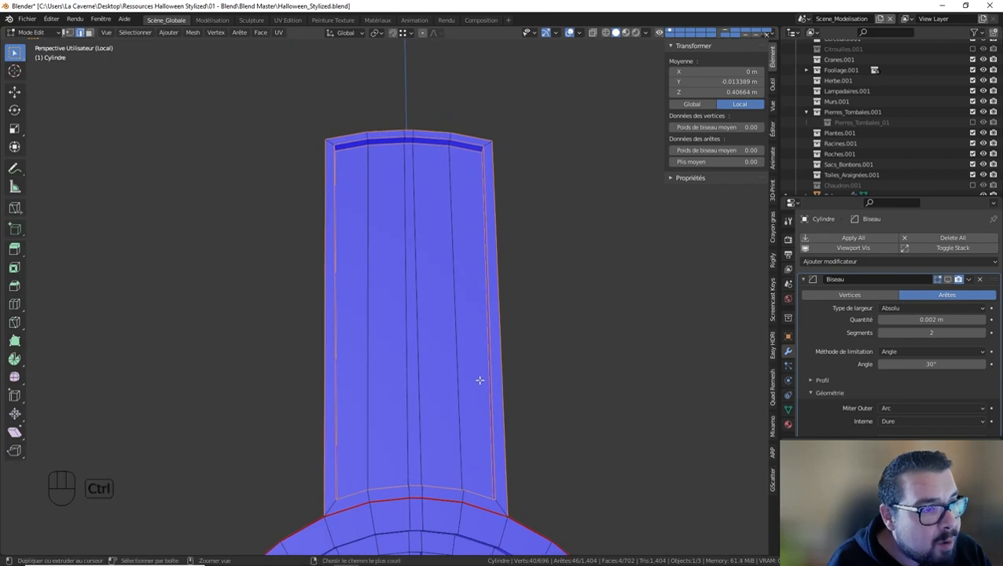
key("ctrl+e")
left_click(481, 383)
Step: Select the positive-X arm's outer outlines on both faces, plus its connecting edges at the ring junction and tip corners
scroll(493, 394, "down", 2)
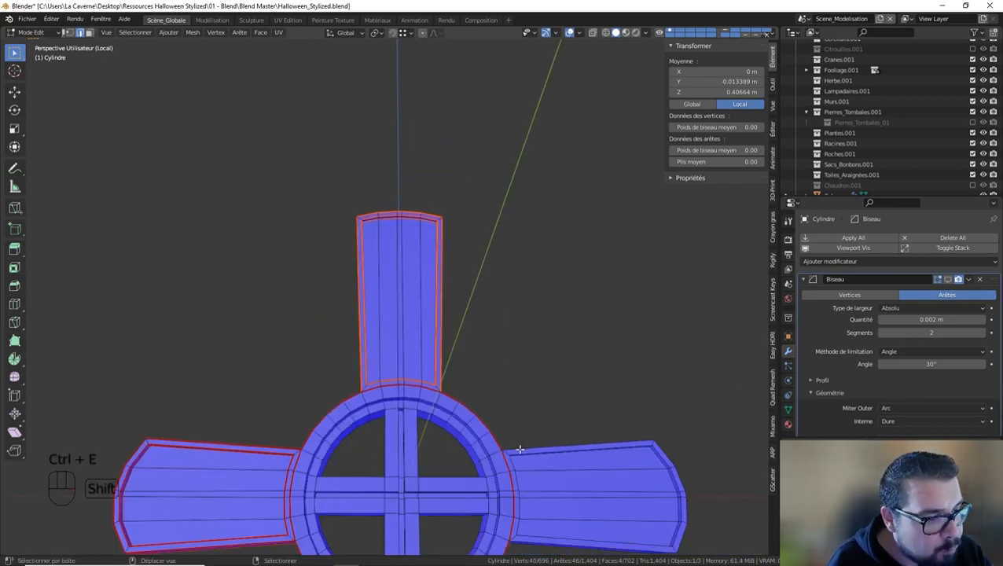
middle_click_drag(520, 448, 423, 422)
scroll(423, 422, "up", 1)
left_click(425, 408)
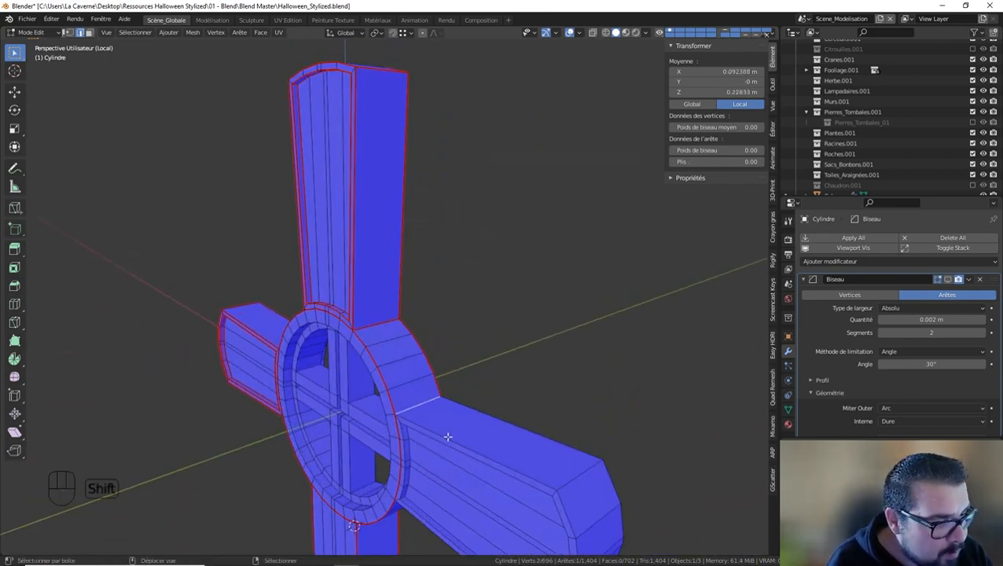
left_click(448, 438, "alt+shift")
left_click(508, 424, "alt+shift")
middle_click_drag(561, 486, 541, 382)
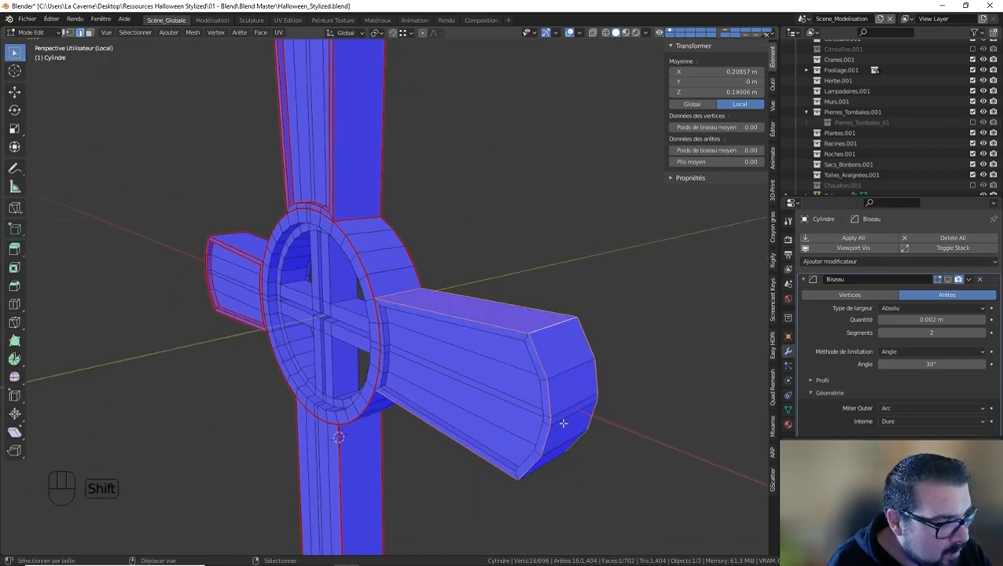
middle_click_drag(559, 419, 543, 338)
Step: Add the recessed-panel border edges on the positive-X arm's negative-Y face to the selection
middle_click_drag(513, 162, 547, 293)
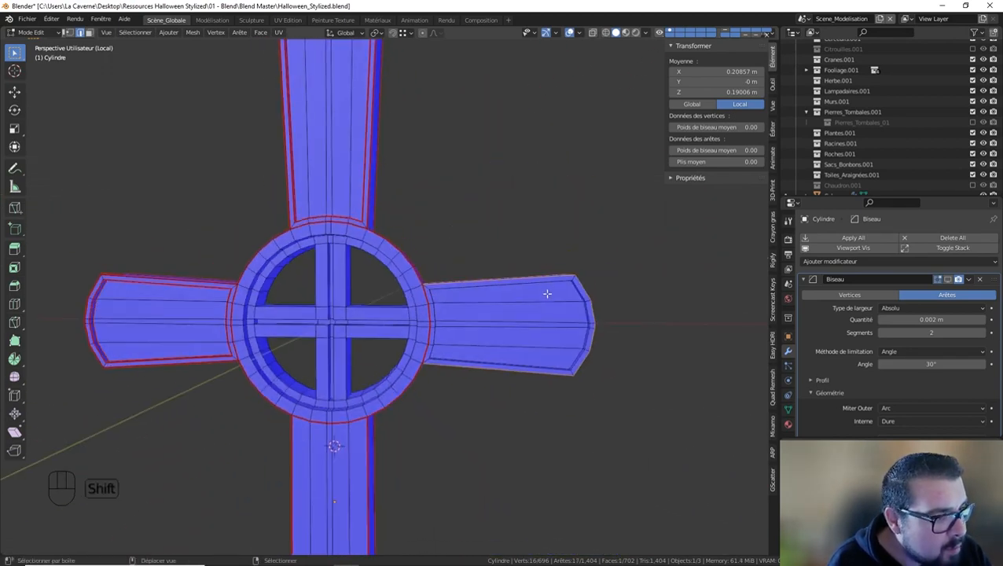
scroll(541, 352, "up", 4)
middle_click_drag(582, 377, 589, 331)
left_click(589, 332, "alt+shift")
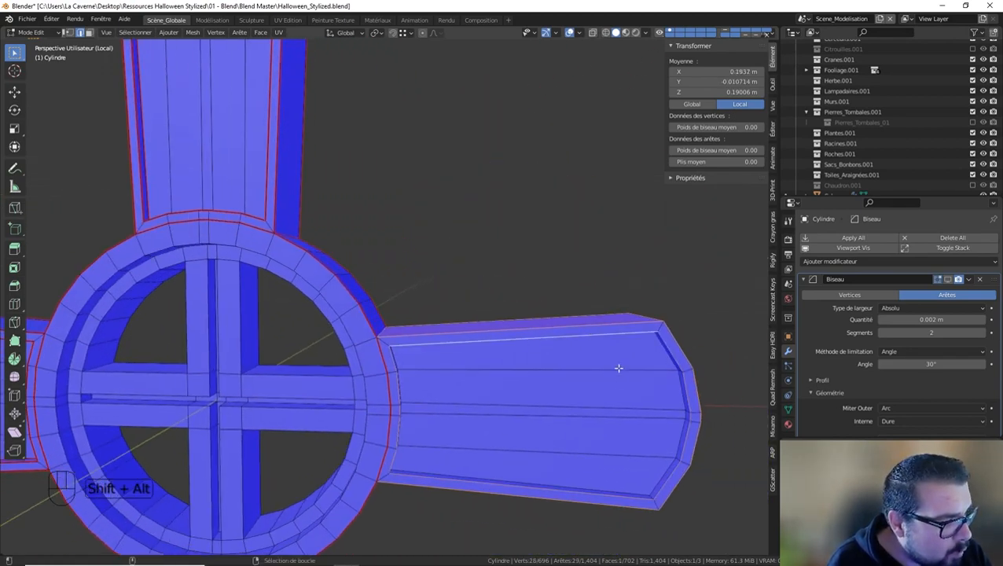
middle_click_drag(618, 365, 640, 266)
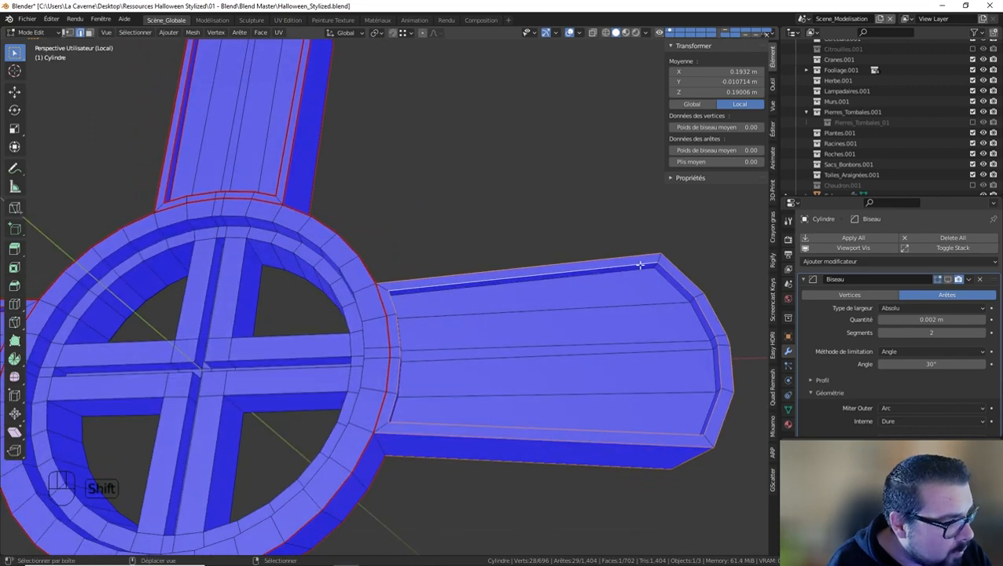
left_click(673, 290, "alt+shift")
middle_click_drag(644, 301, 667, 399)
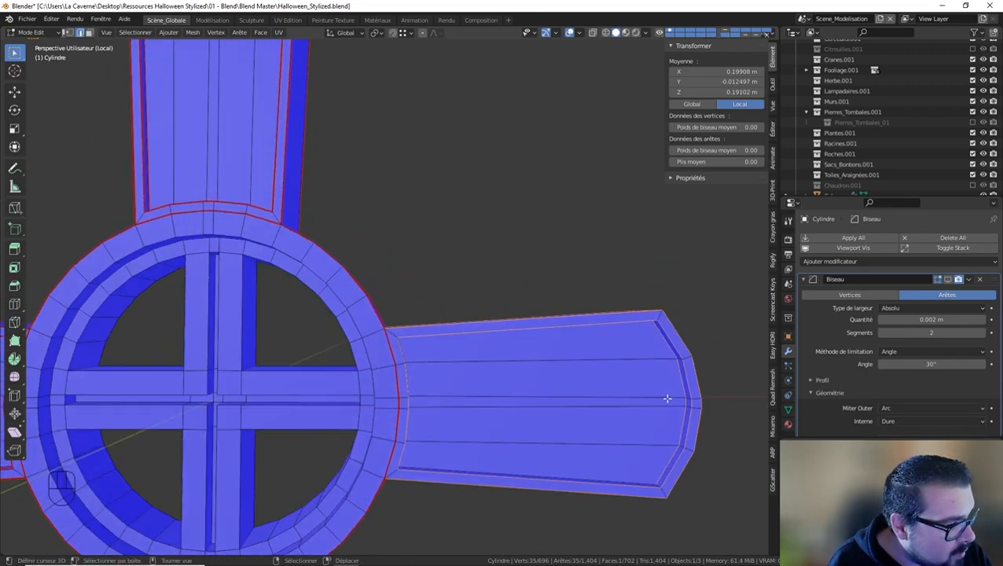
middle_click_drag(628, 467, 664, 379)
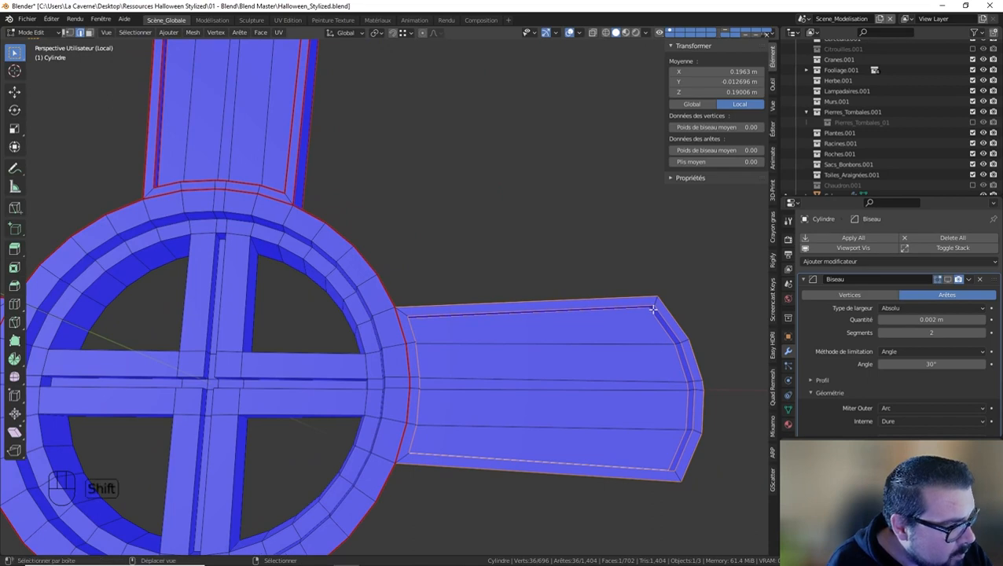
middle_click_drag(652, 305, 673, 469)
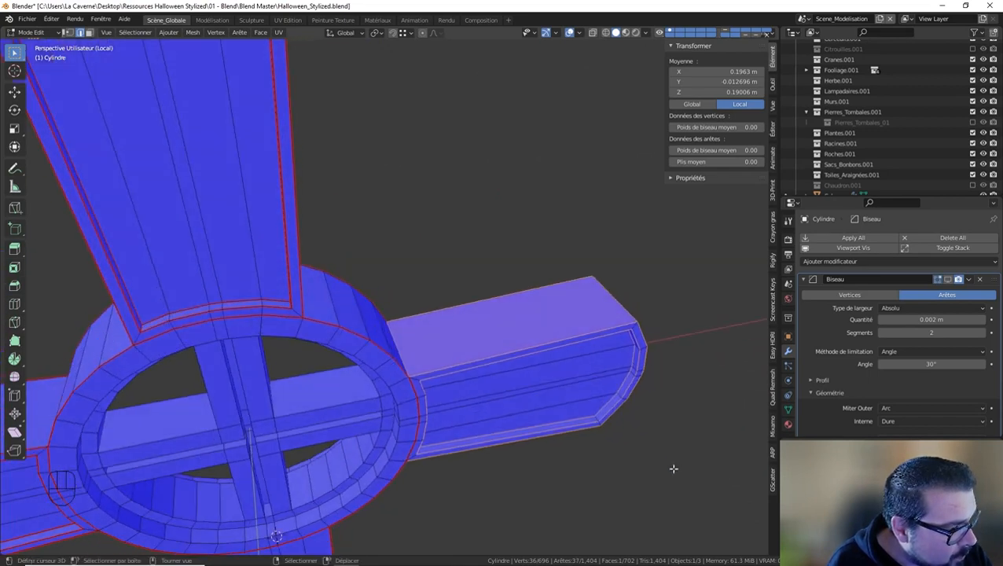
Step: Add the remaining panel-border edges near the ring, mark the whole positive-X arm selection as UV seams and clear the selection
middle_click_drag(598, 419, 376, 266)
left_click(386, 437, "alt+shift")
left_click(376, 266, "shift")
key("ctrl+e")
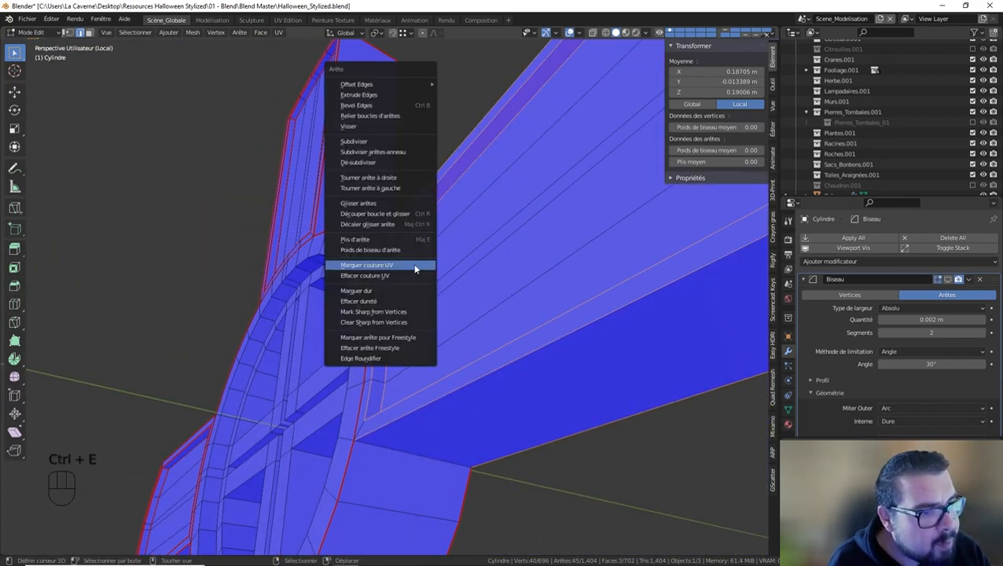
left_click(415, 268)
key("a")
Step: Select the recessed-panel border edges along the sides and ring end of the upper arm's positive-Y face
middle_click_drag(388, 228, 385, 448, "shift")
middle_click_drag(385, 448, 416, 379)
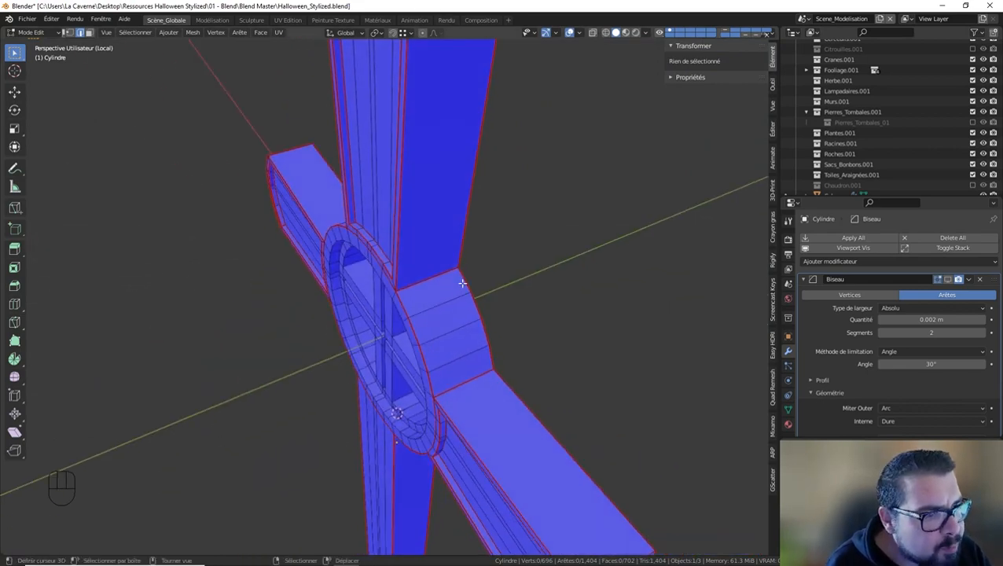
middle_click_drag(497, 282, 506, 197)
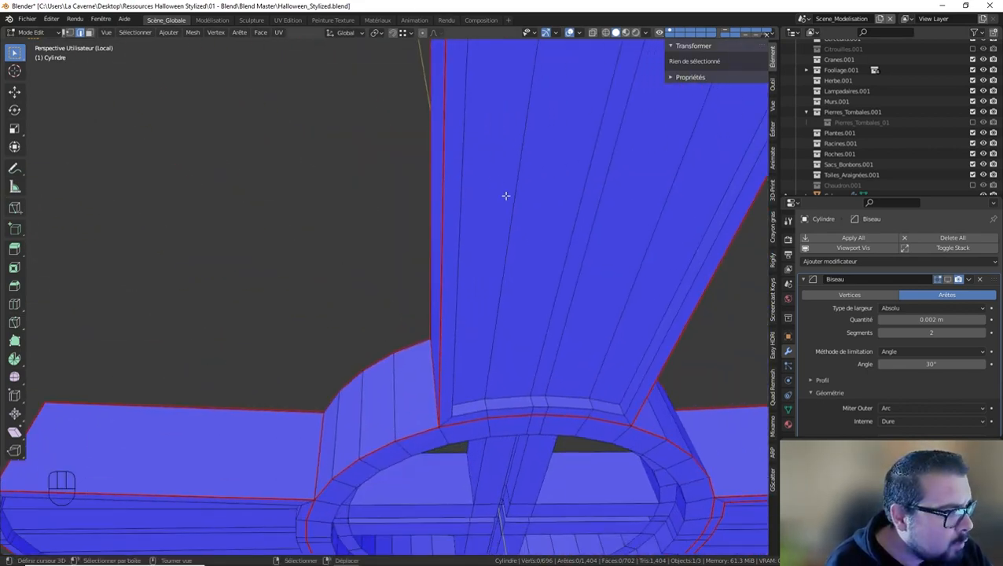
middle_click_drag(561, 308, 522, 329, "shift")
left_click(522, 322, "alt+shift")
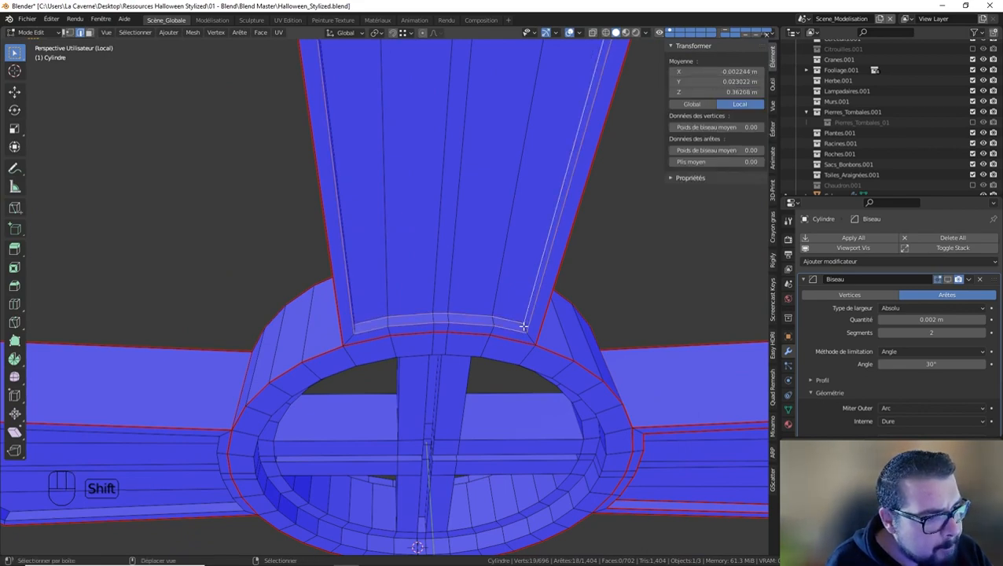
middle_click_drag(523, 325, 344, 304)
left_click(334, 306, "shift")
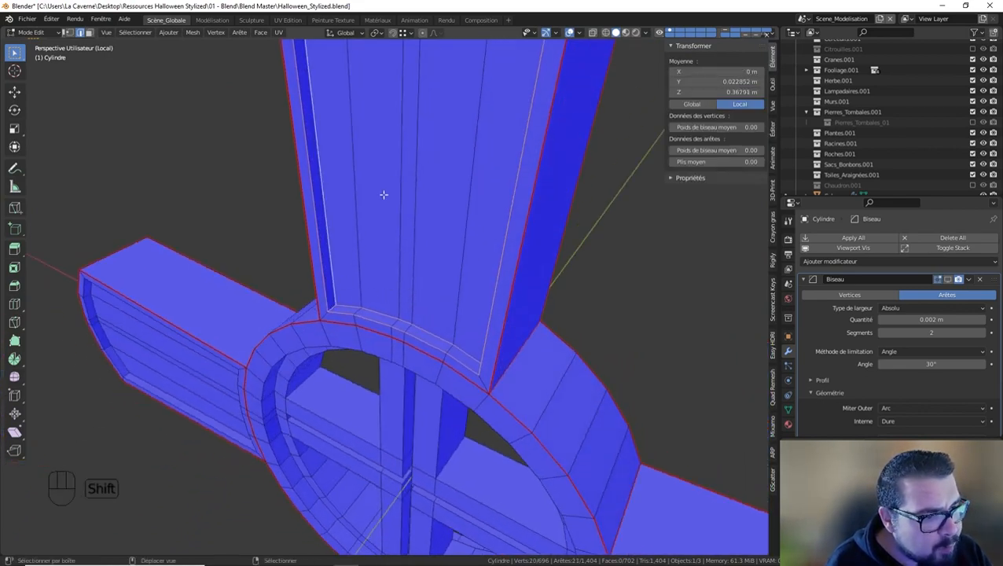
Step: Add the tip-end border edges of the upper arm's positive-Y panel, mark both loops as UV seams and clear the selection
mouse_move(385, 195)
middle_mouse_down()
mouse_move(432, 345)
mouse_move(440, 303)
mouse_move(444, 385)
mouse_move(457, 275)
mouse_move(452, 360)
mouse_move(386, 204)
middle_mouse_up()
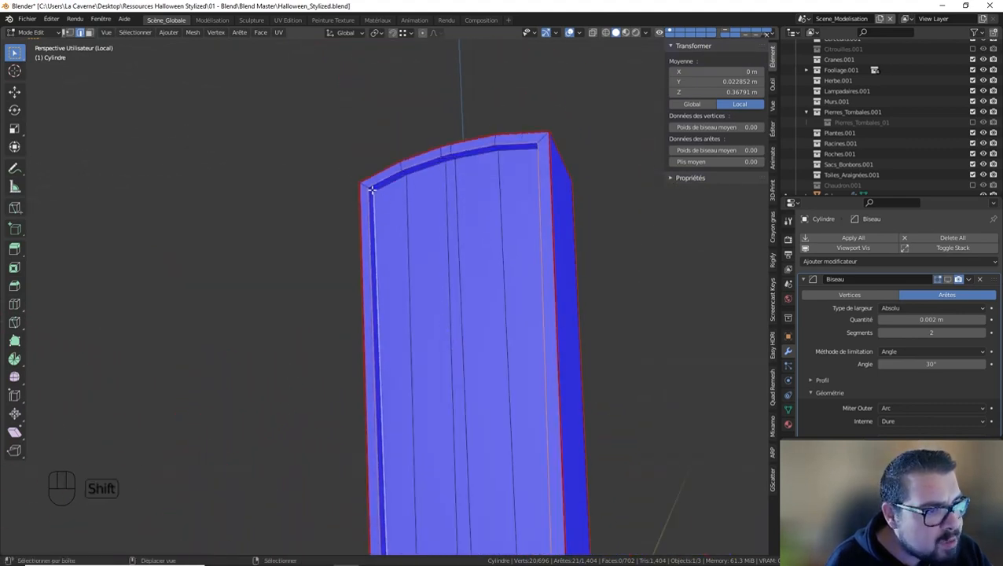
left_click(372, 189, "alt+shift")
middle_click_drag(473, 222, 591, 212)
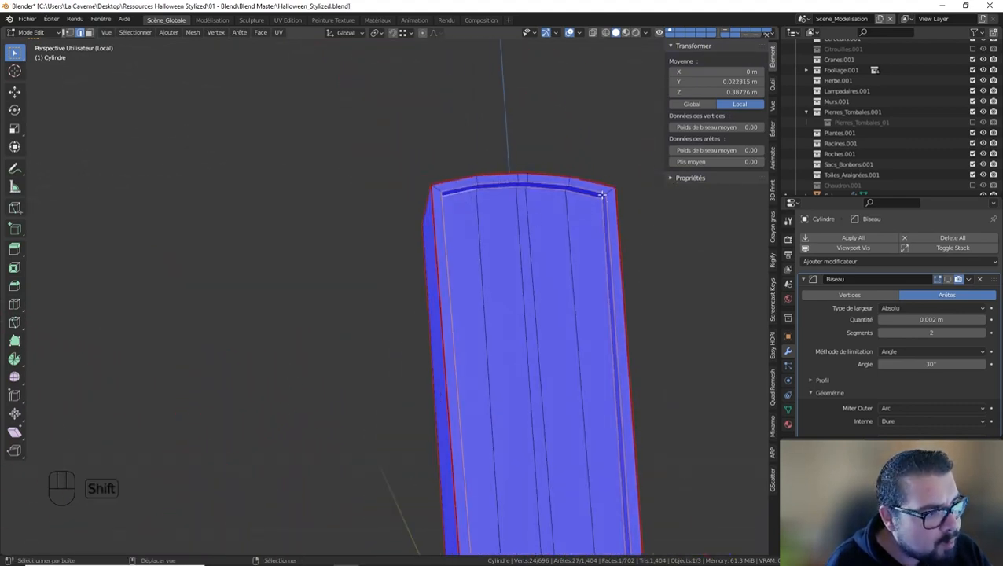
left_click(601, 194, "shift")
mouse_move(598, 249)
middle_mouse_down()
mouse_move(611, 261)
mouse_move(580, 230)
mouse_move(584, 242)
middle_mouse_up()
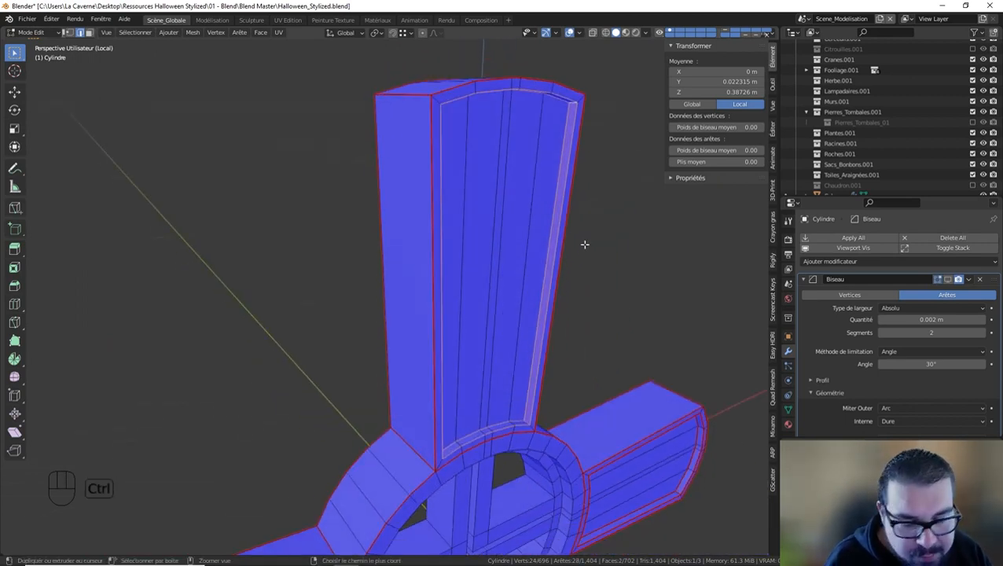
key("ctrl+e")
left_click(585, 245)
key("a")
left_click(585, 184)
Step: Select the whole cross mesh and unwrap its UVs
key("a")
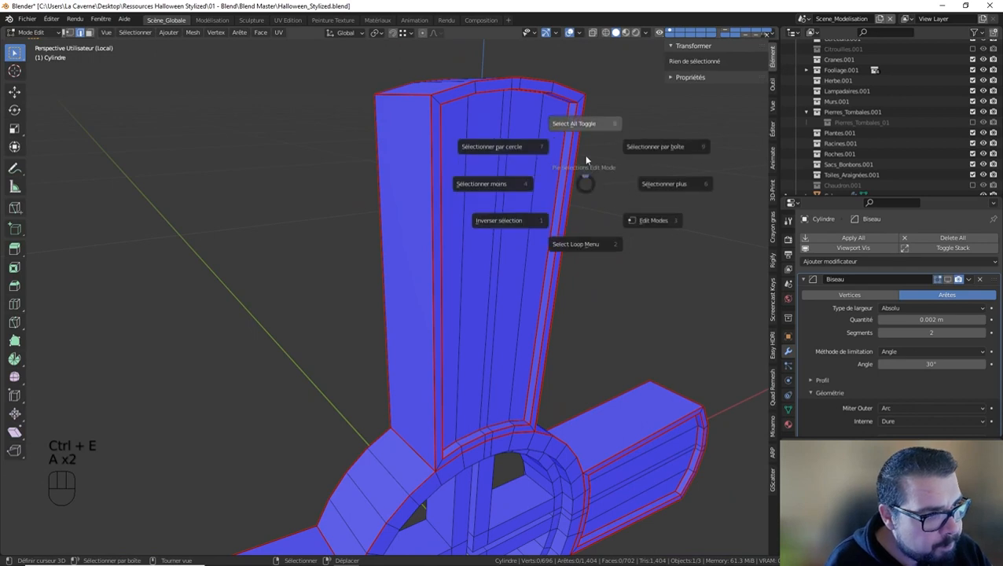
left_click(585, 160)
middle_click_drag(611, 336, 593, 284)
key("u")
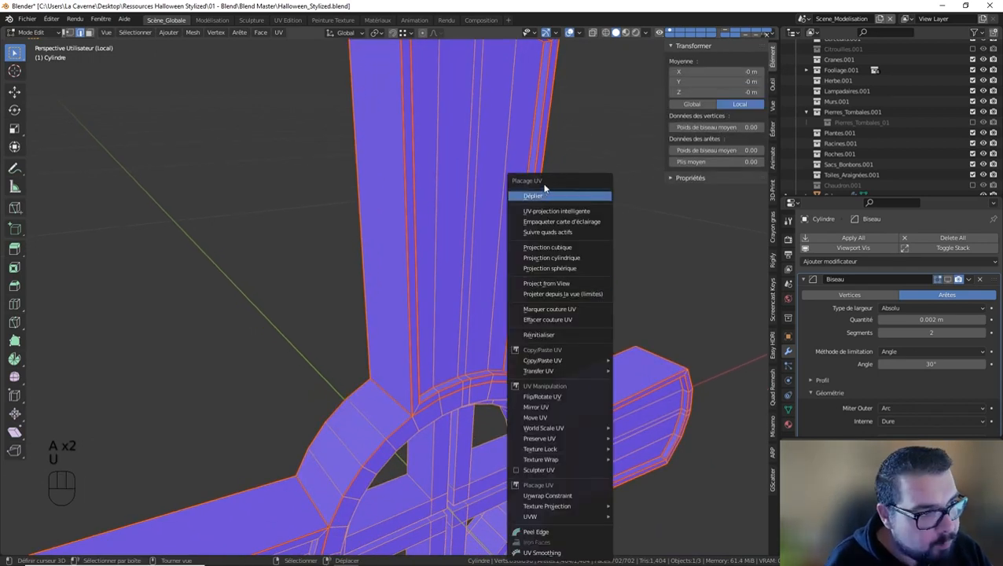
key("Return")
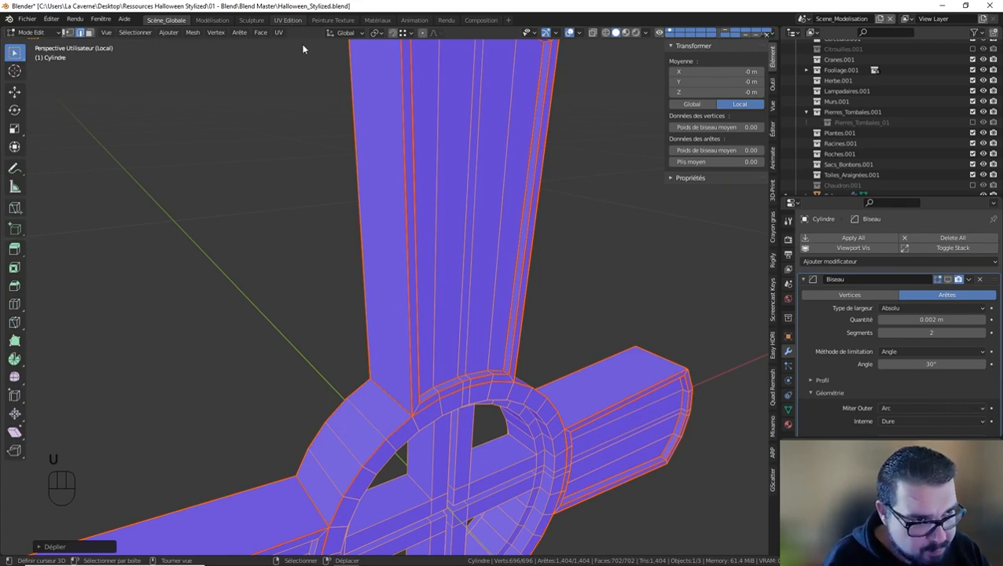
Step: Switch to the UV editing workspace and inspect the cross's unwrapped UV islands
left_click(288, 19)
scroll(217, 240, "down", 2)
scroll(134, 231, "up", 1)
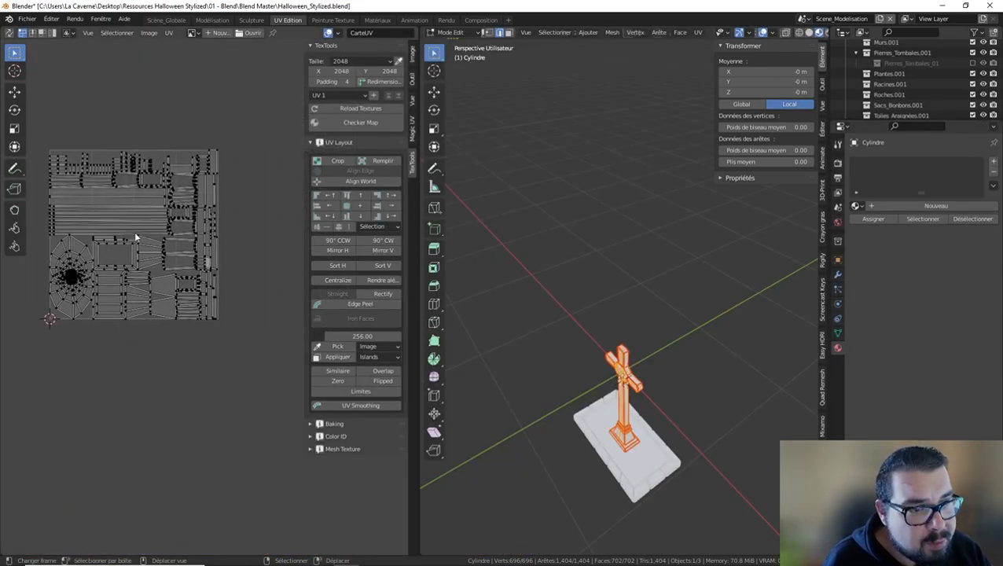
scroll(133, 231, "up", 5)
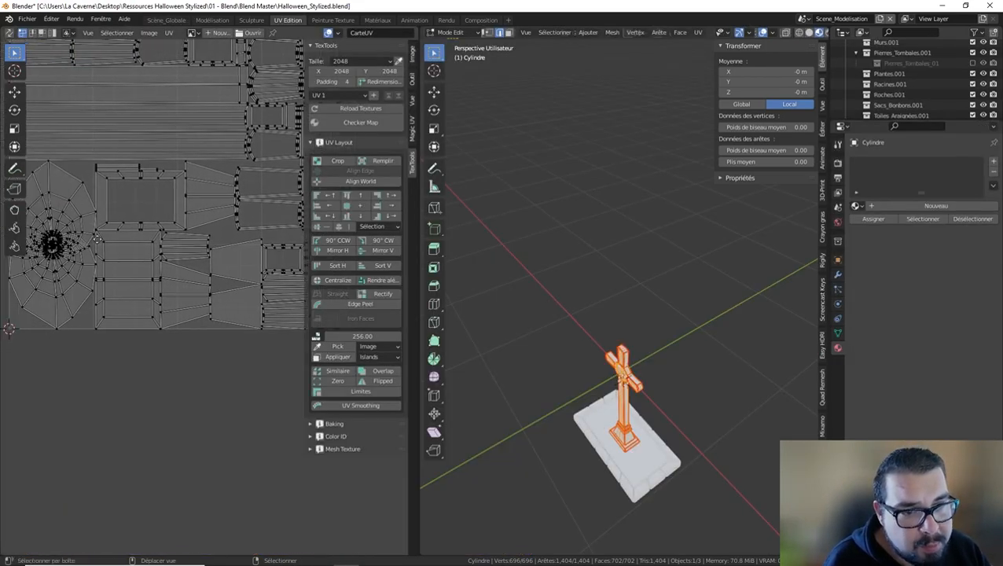
middle_click_drag(97, 238, 148, 232)
middle_click_drag(598, 409, 650, 377)
Step: Return to Object Mode, isolate the cross in local view with solid shading and hide the 3D viewport's sidebar
key("Tab")
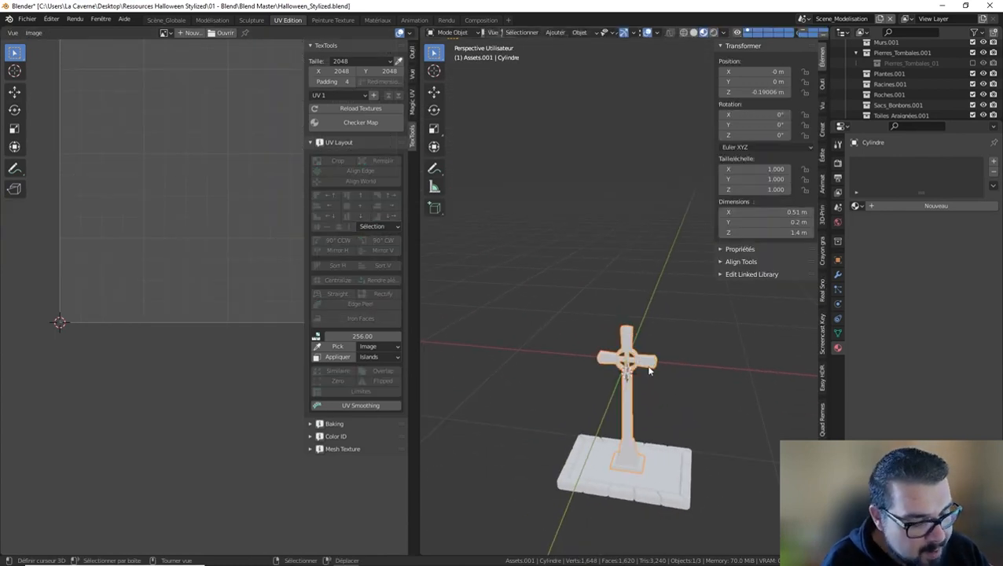
key("KP_Divide")
left_click(693, 32)
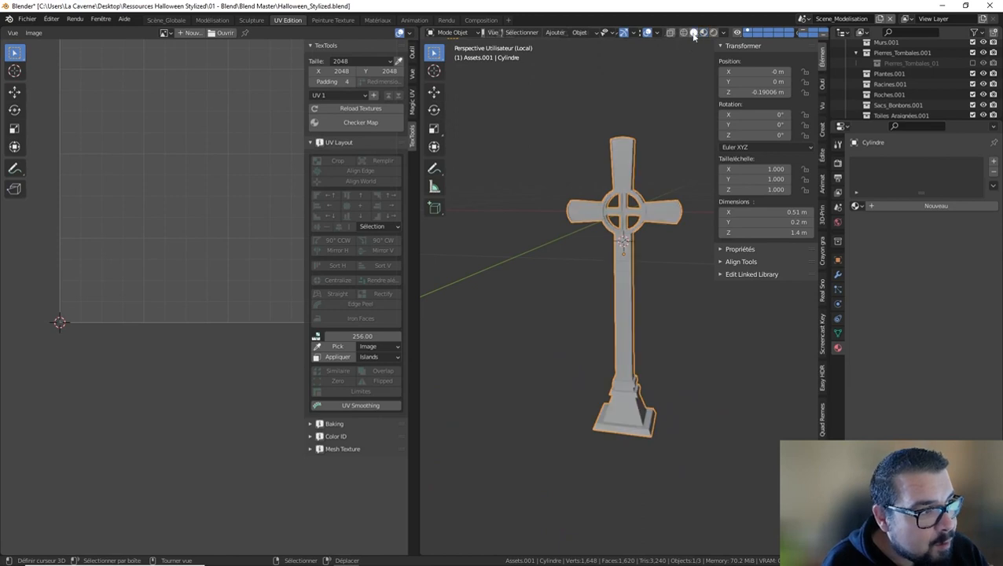
scroll(613, 291, "up", 5)
middle_click_drag(630, 172, 638, 305, "shift")
middle_click_drag(638, 305, 643, 271, "shift")
key("n")
scroll(660, 275, "up", 8)
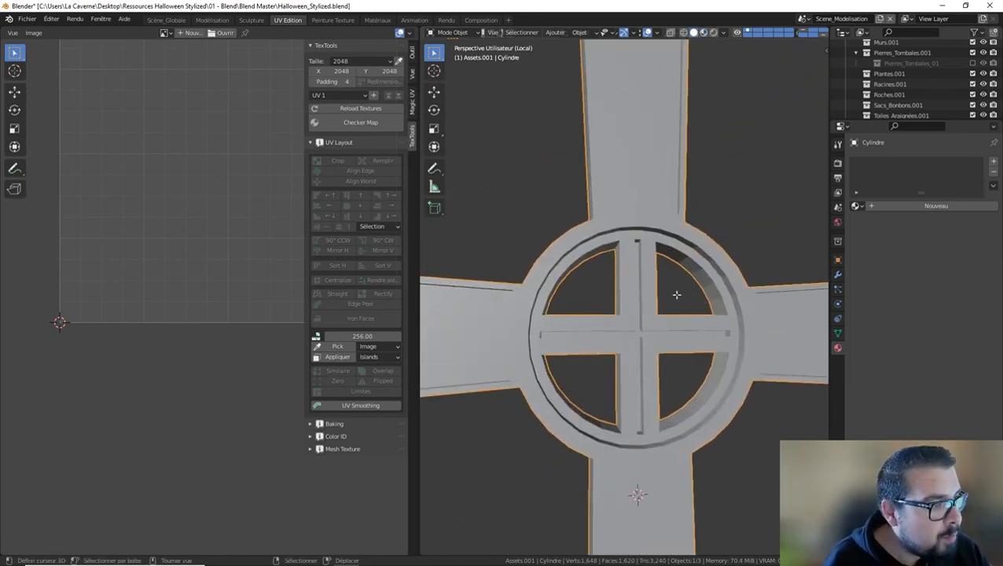
Step: Enter Edit Mode, clear the selection and select both edge loops bordering the groove on the front of the ring
key("Tab")
key("a")
left_click(648, 189)
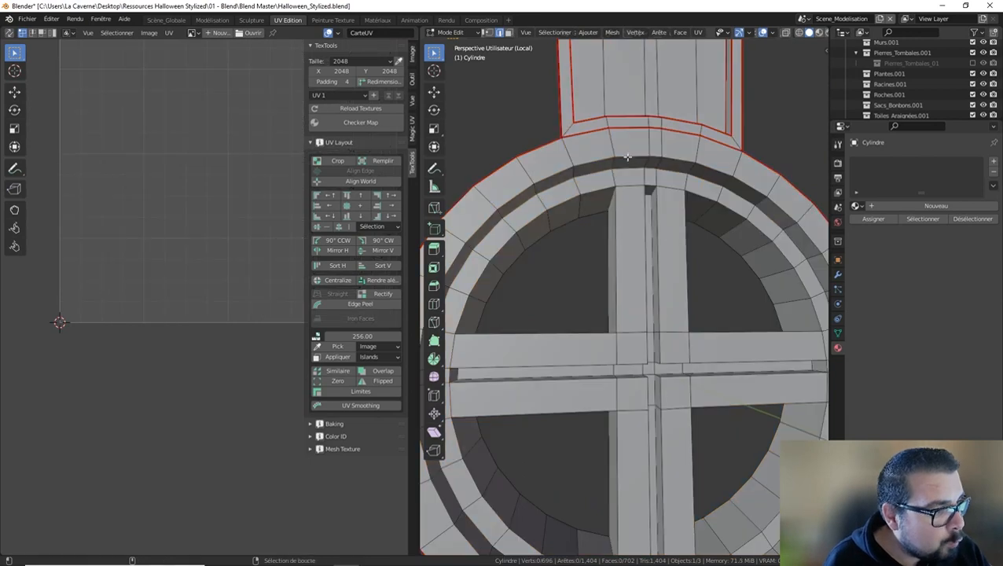
middle_click_drag(626, 157, 604, 146)
left_click(576, 121, "alt+shift")
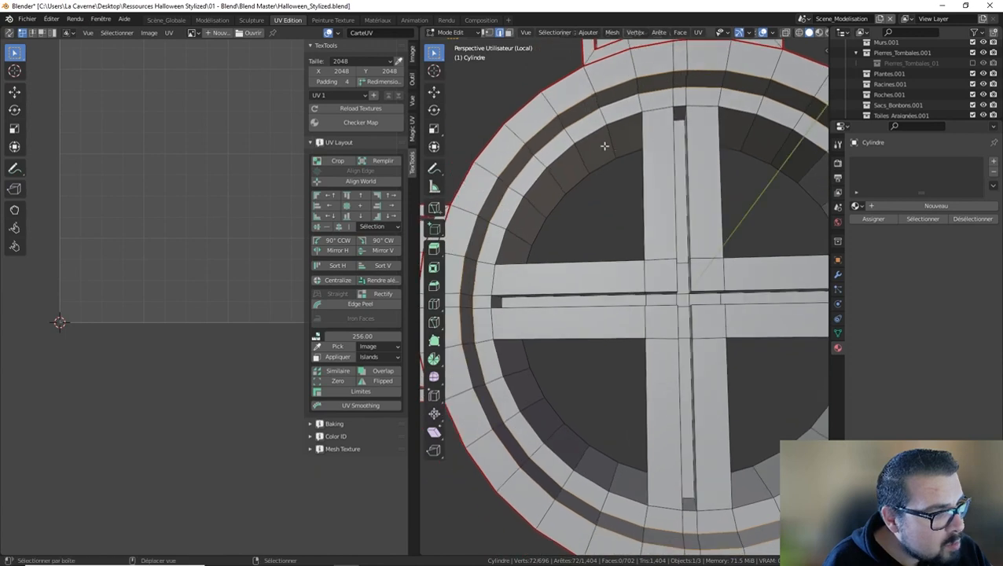
Step: Extend the selection around the ring's inner rim, past the ends of the cross bars, and mark the selected loops as UV seams
left_click(659, 111, "ctrl")
middle_click_drag(777, 126, 649, 152, "shift")
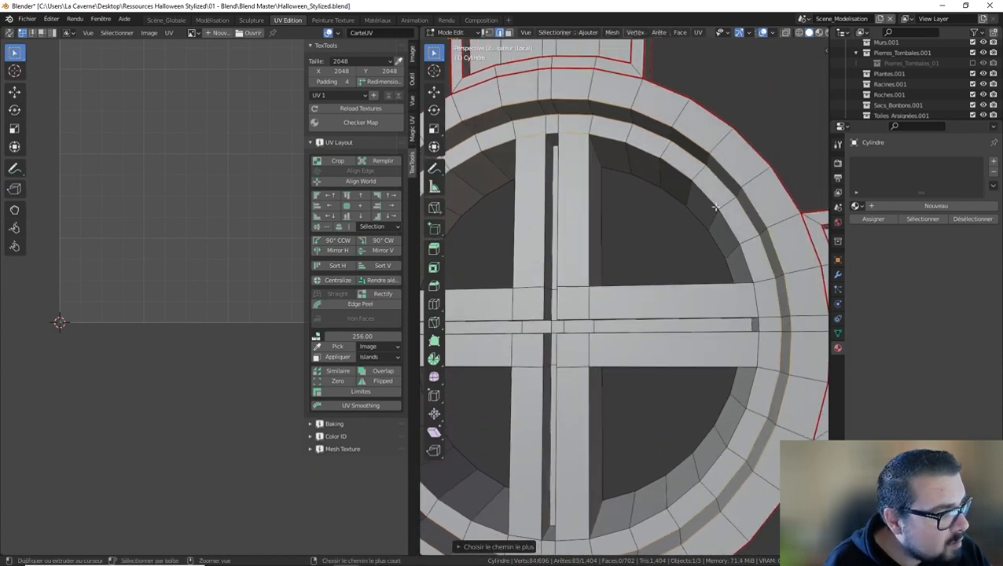
left_click(742, 416, "ctrl")
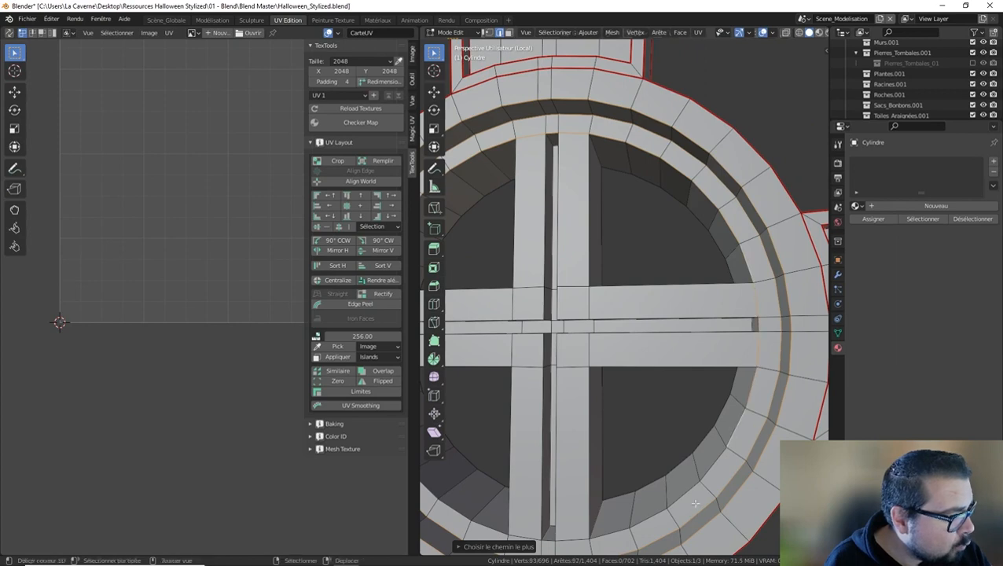
middle_click_drag(742, 417, 636, 428)
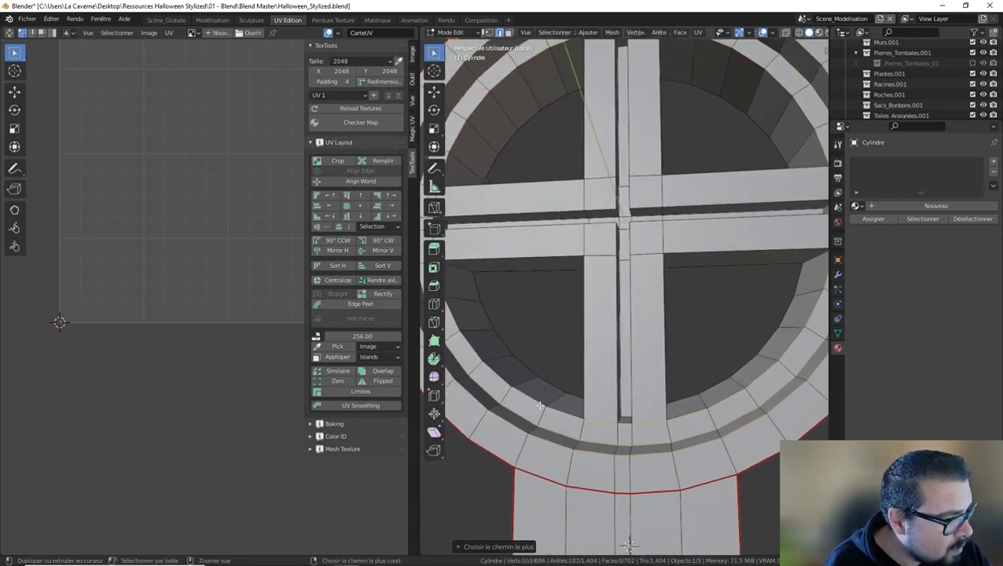
middle_click_drag(540, 406, 524, 228)
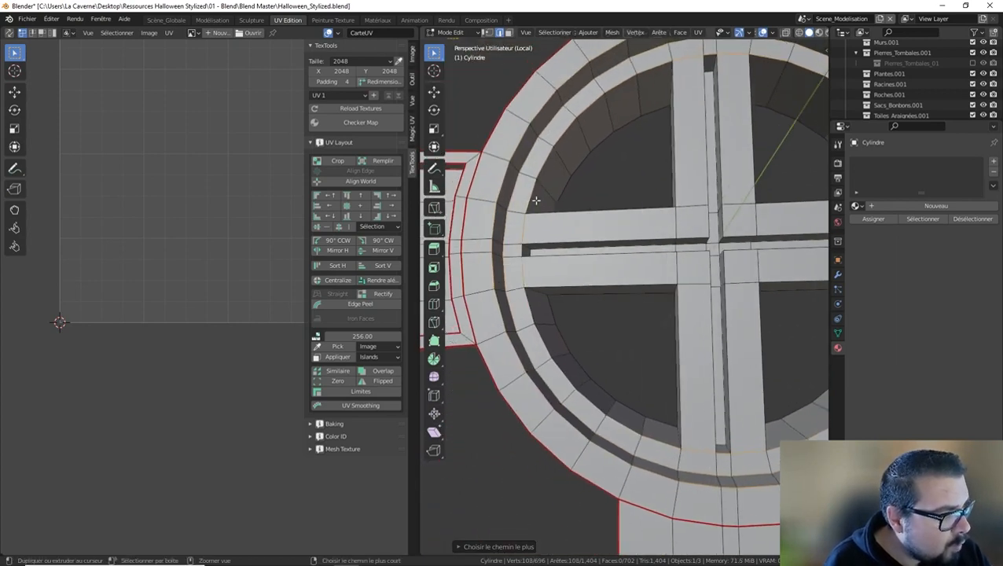
key("ctrl+e")
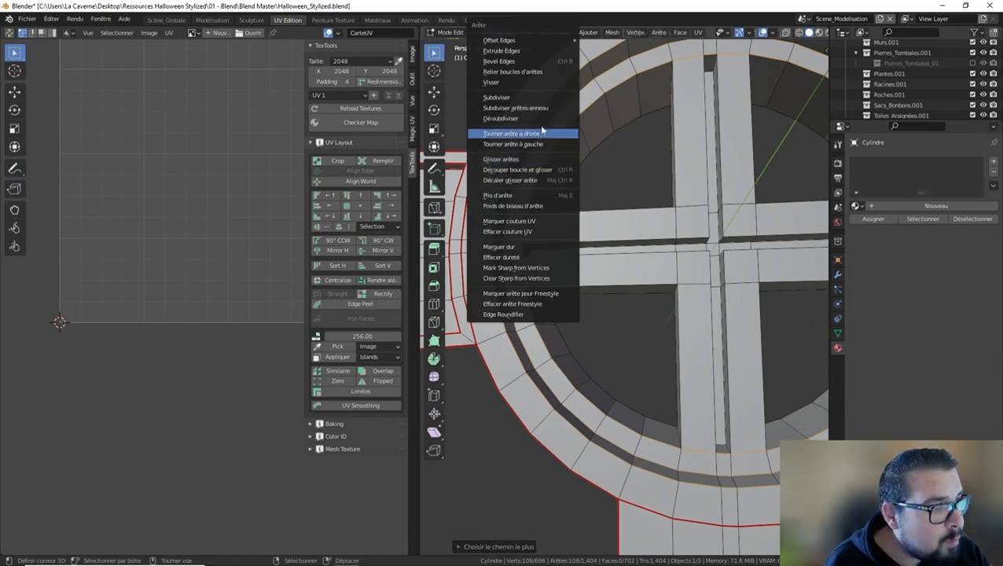
left_click(522, 223)
Step: Clear the selection, select the whole cross mesh and unwrap its UVs with the ring's new seams
key("a")
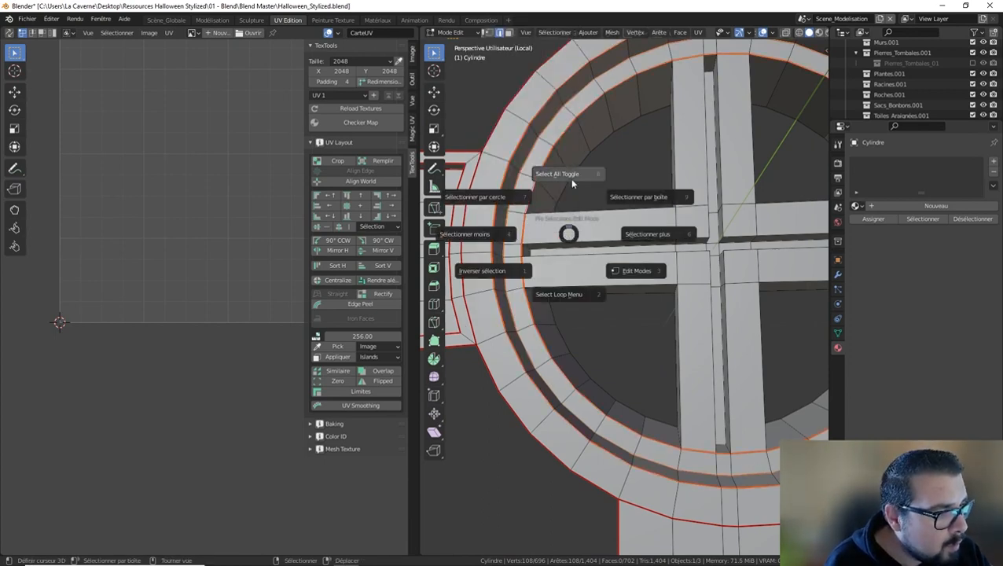
left_click(572, 180)
key("a")
left_click(574, 140)
key("u")
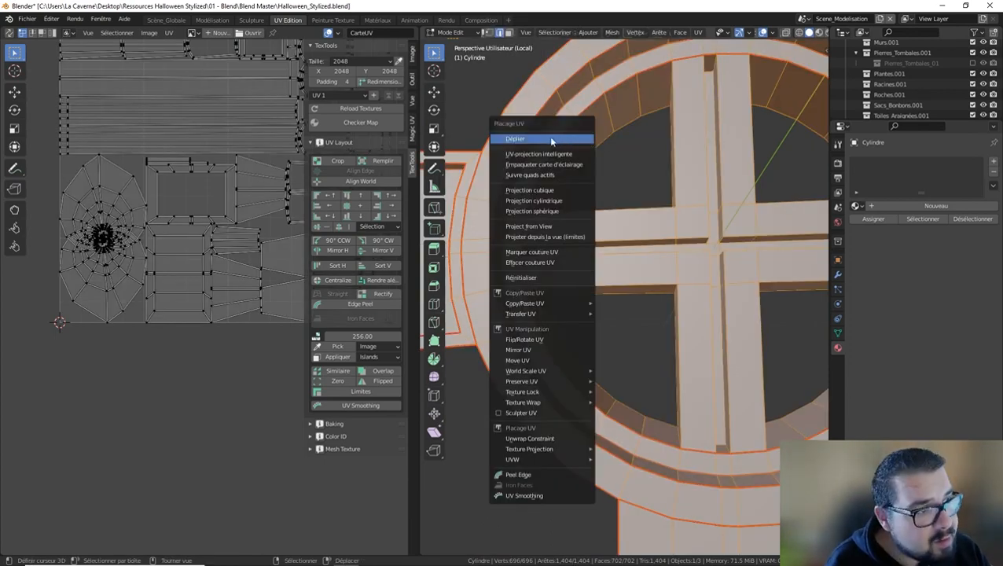
left_click(551, 140)
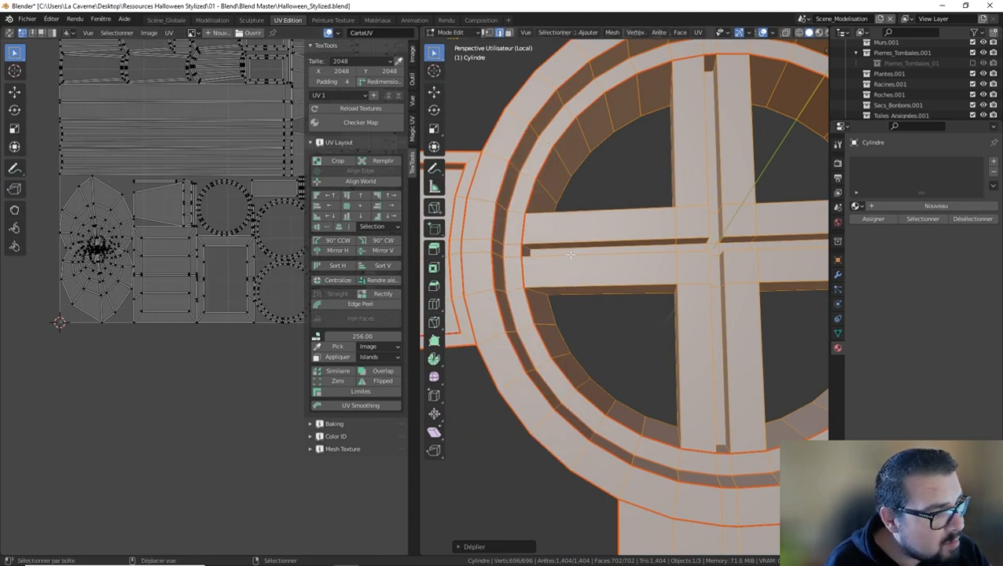
Step: On the opposite side of the cross, select the ring's groove loops and inner rim from a cleared selection and mark them as UV seams
key("a")
left_click(562, 192)
middle_click_drag(561, 192, 593, 243)
middle_click_drag(692, 263, 527, 235)
left_click(574, 372, "alt")
left_click(539, 376, "ctrl")
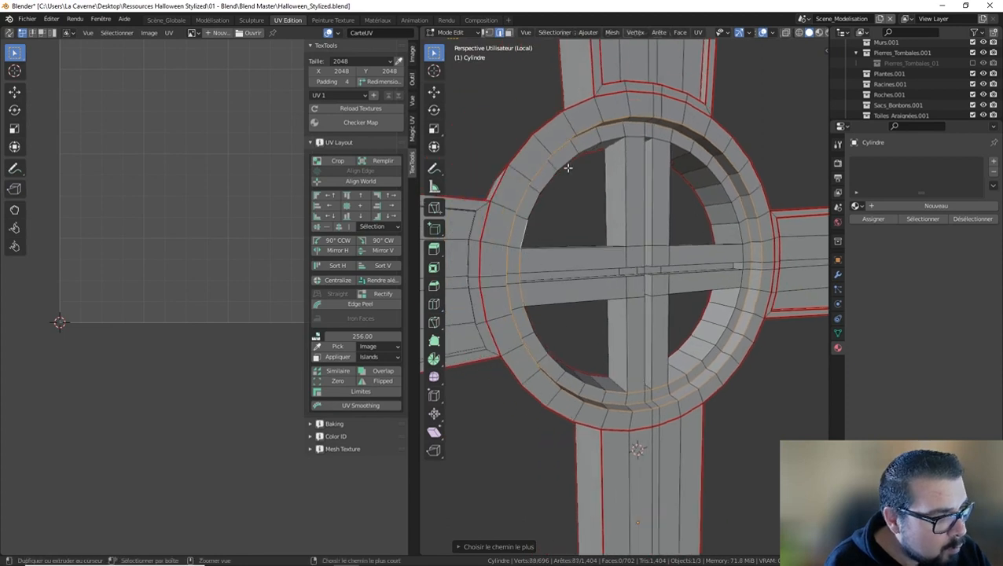
right_click(728, 324)
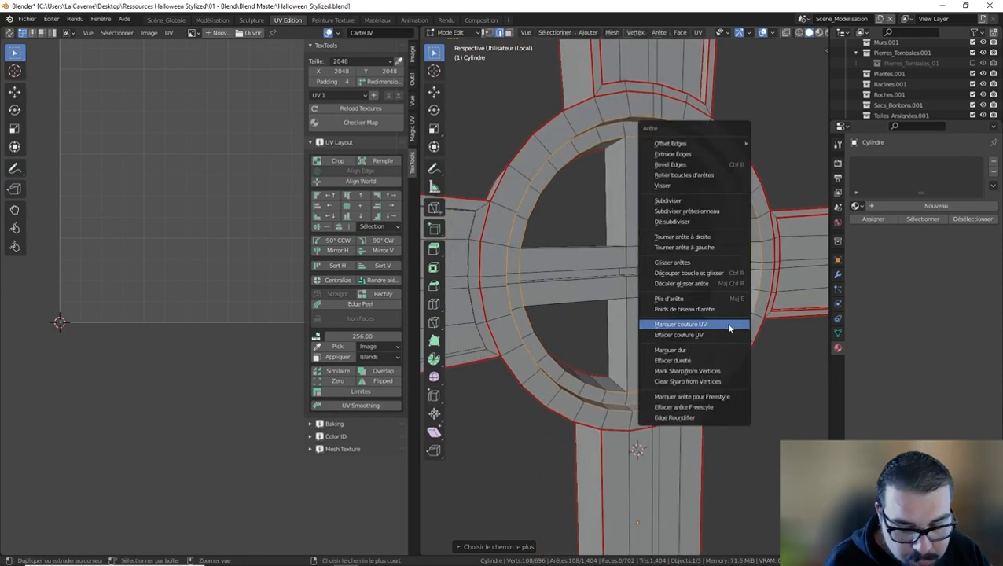
left_click(723, 325)
Step: Select all geometry and unwrap again with the seams on both sides of the ring
key("a")
left_click(717, 229)
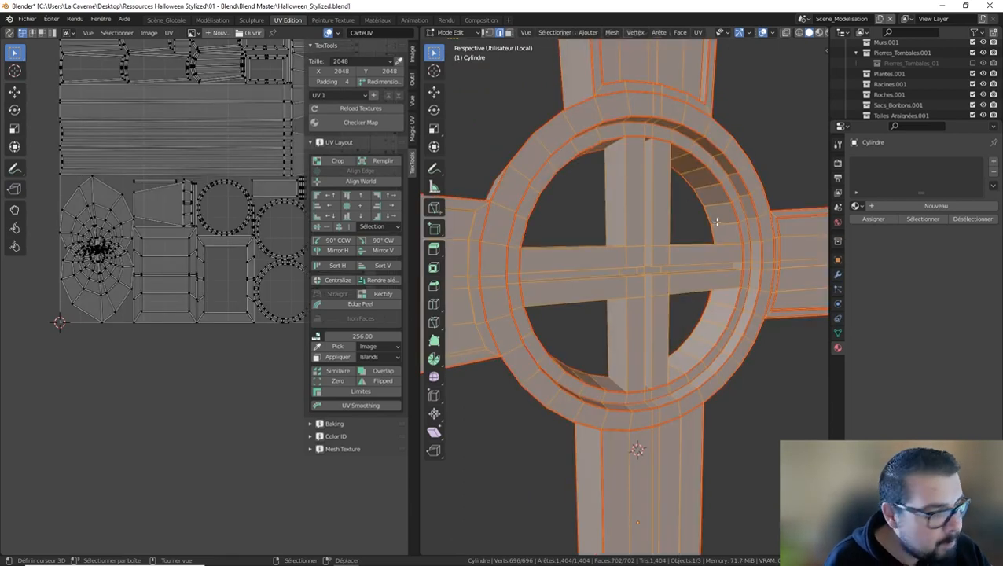
key("u")
left_click(684, 197)
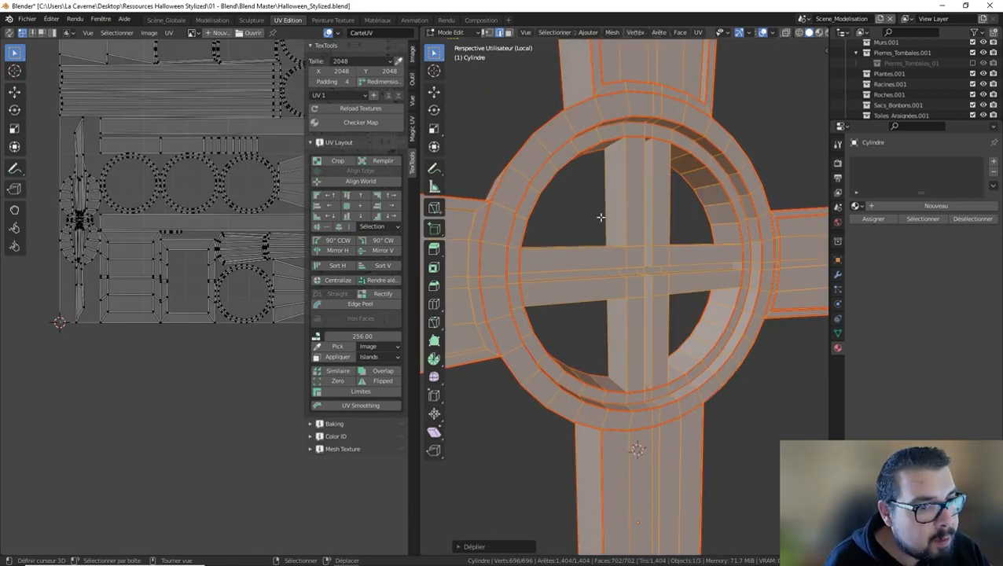
Step: Clear the selection, switch to face selection and grow the selection from the bars' centre face to cover the cross bars inside the ring
middle_click_drag(600, 217, 626, 244)
key("a")
left_click(578, 143)
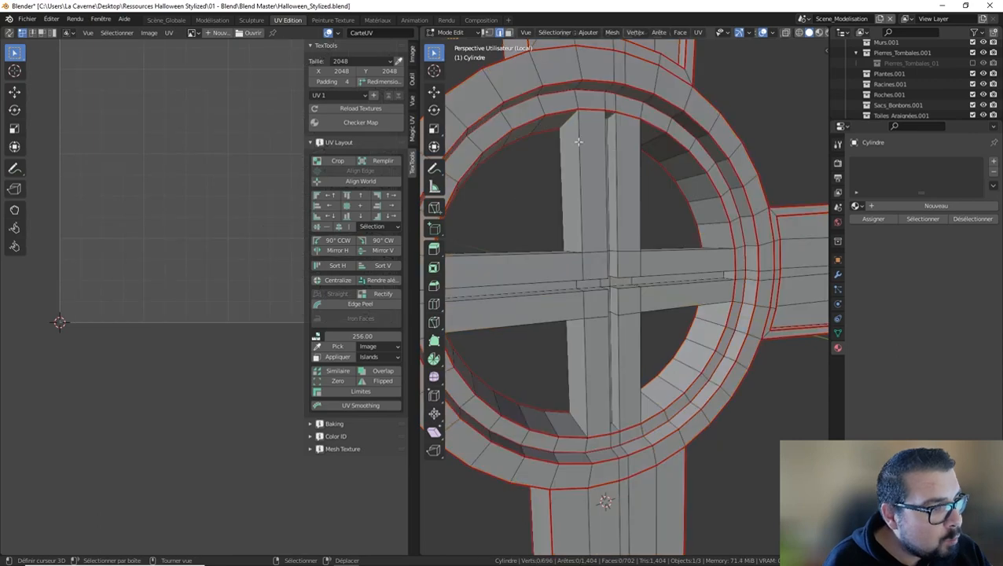
middle_click_drag(561, 123, 665, 223)
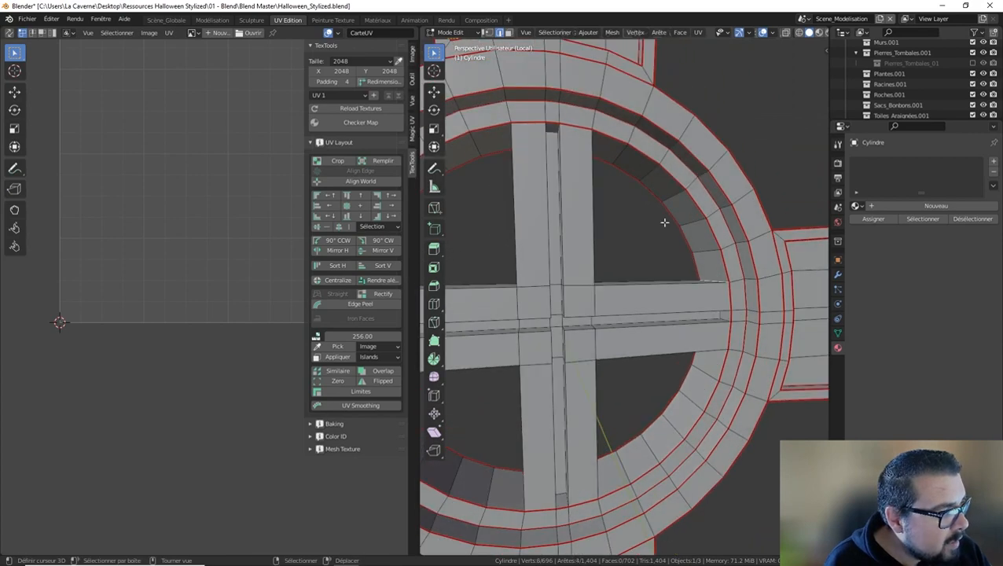
left_click(510, 35)
middle_click_drag(614, 312, 646, 315)
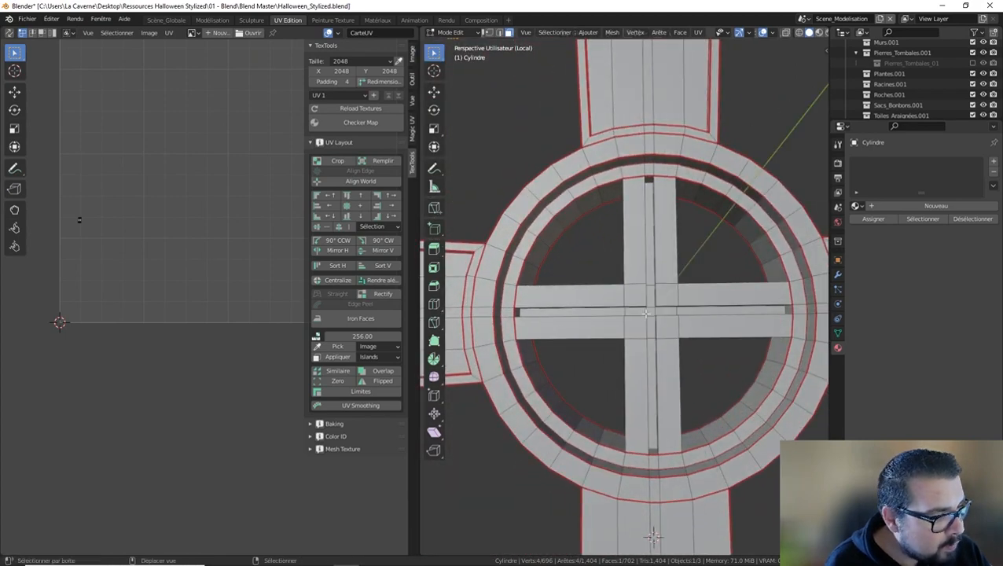
key("ctrl+KP_Add")
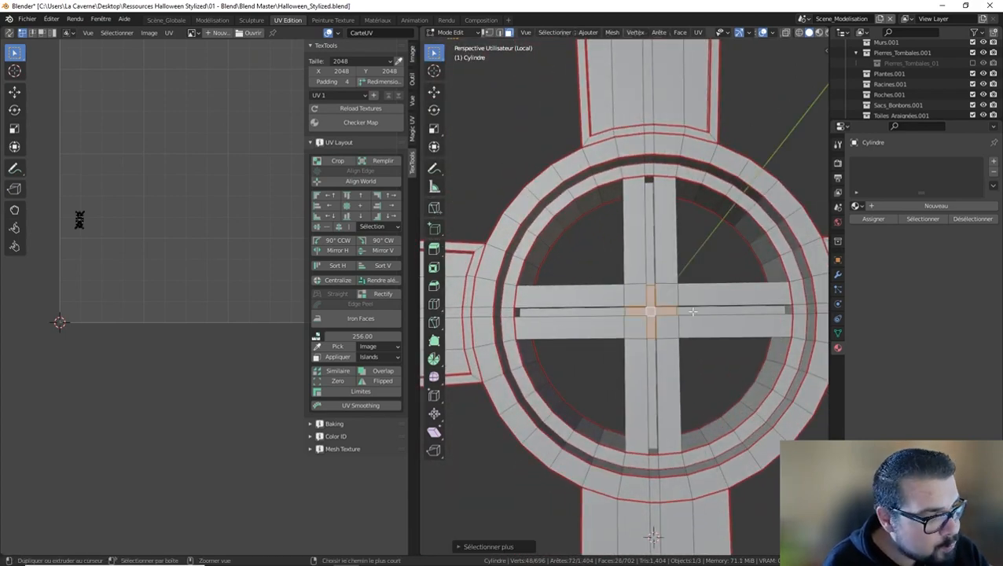
key("ctrl+KP_Add")
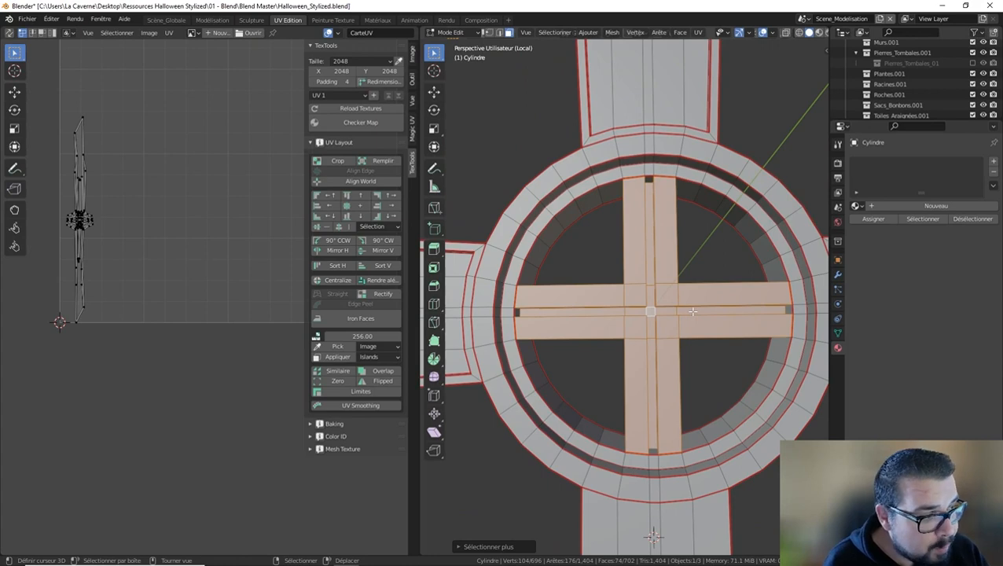
Step: Add the side faces of all four cross bars inside the ring to the selection
middle_click_drag(692, 312, 683, 358)
left_click(703, 346, "shift")
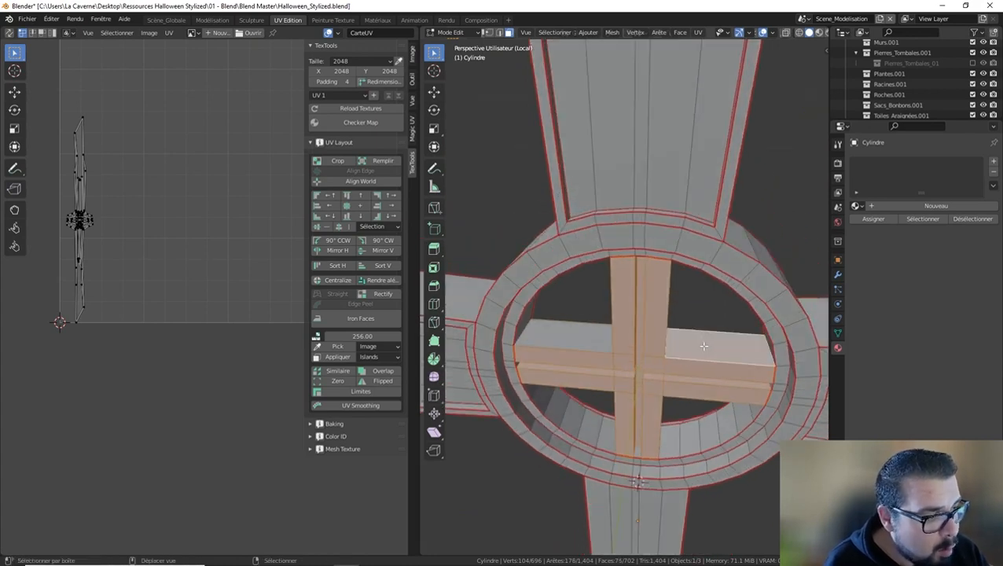
left_click(562, 338, "shift")
middle_click_drag(562, 338, 709, 272)
left_click(709, 271, "shift")
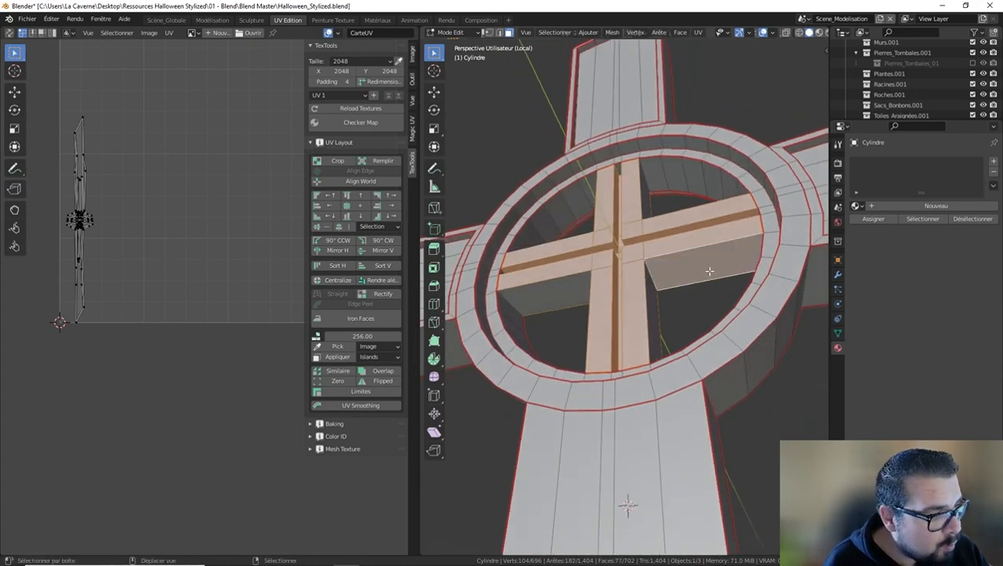
left_click(563, 294, "shift")
middle_click_drag(562, 294, 589, 341)
left_click(589, 341, "shift")
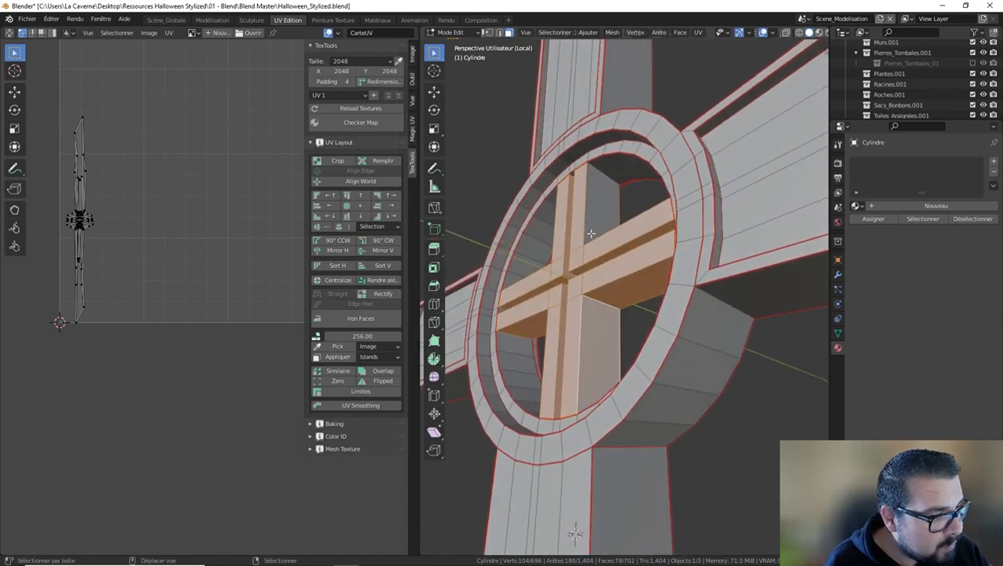
left_click(599, 200, "shift")
middle_click_drag(551, 254, 665, 248)
left_click(673, 232, "shift")
left_click(668, 363, "shift")
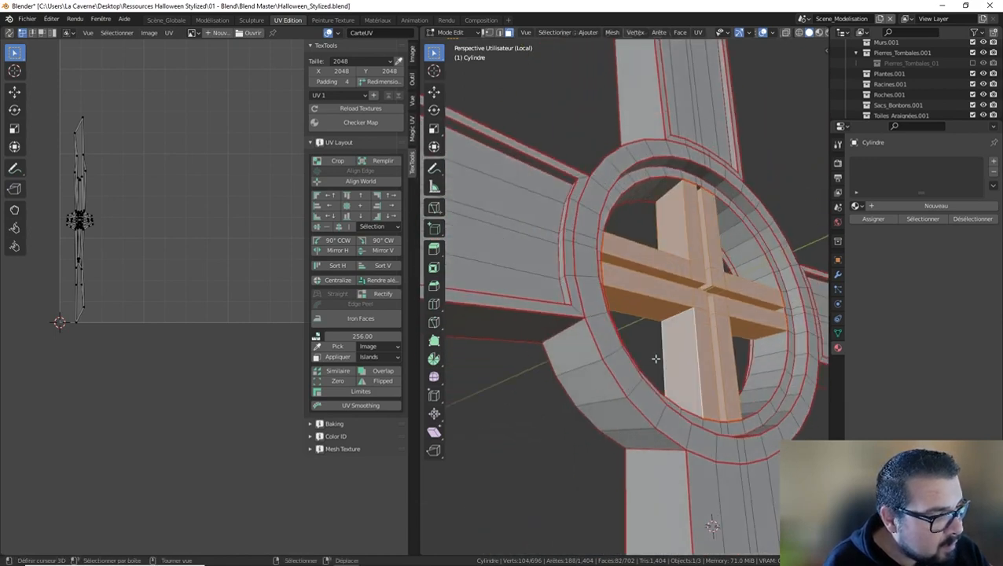
Step: Switch to edge selection and deselect the edges crossing the bars around their centre on the first side
middle_click_drag(657, 359, 542, 291)
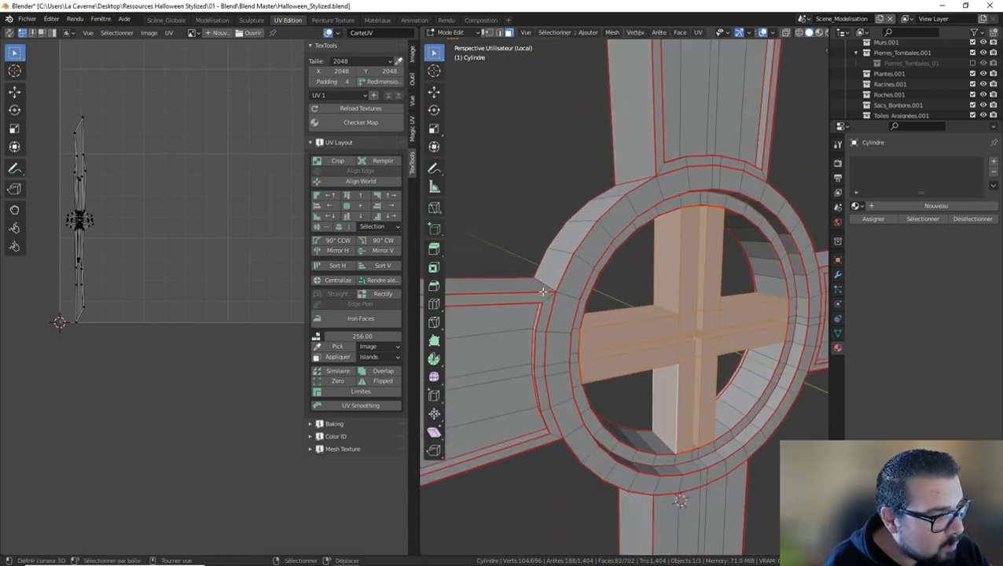
left_click(498, 32)
scroll(671, 273, "up", 5)
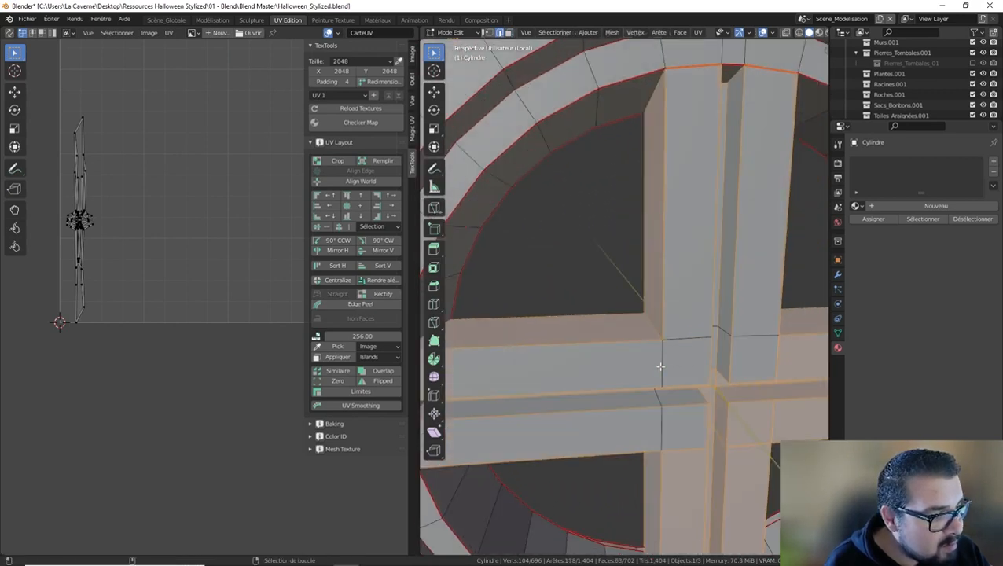
middle_click_drag(751, 391, 696, 336)
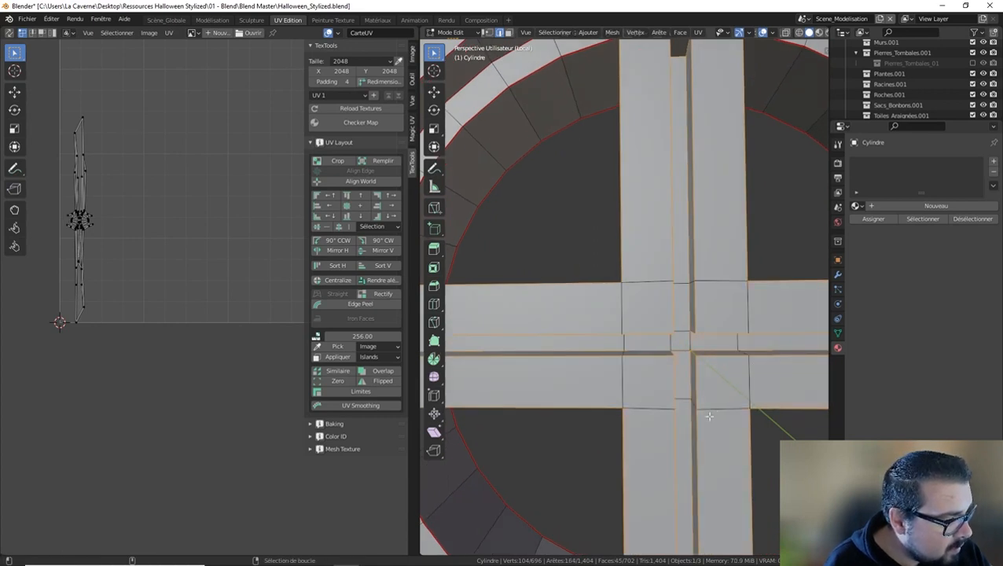
middle_click_drag(709, 416, 697, 391)
scroll(700, 387, "down", 3)
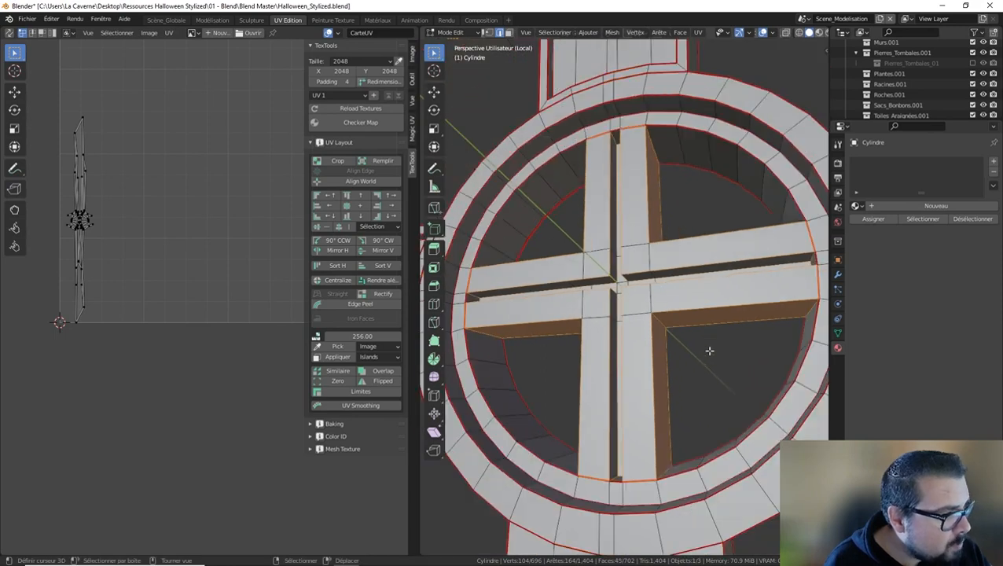
Step: Deselect the edges crossing the bars around their centre on the opposite side, including those around the small centre face
middle_click_drag(709, 350, 632, 379)
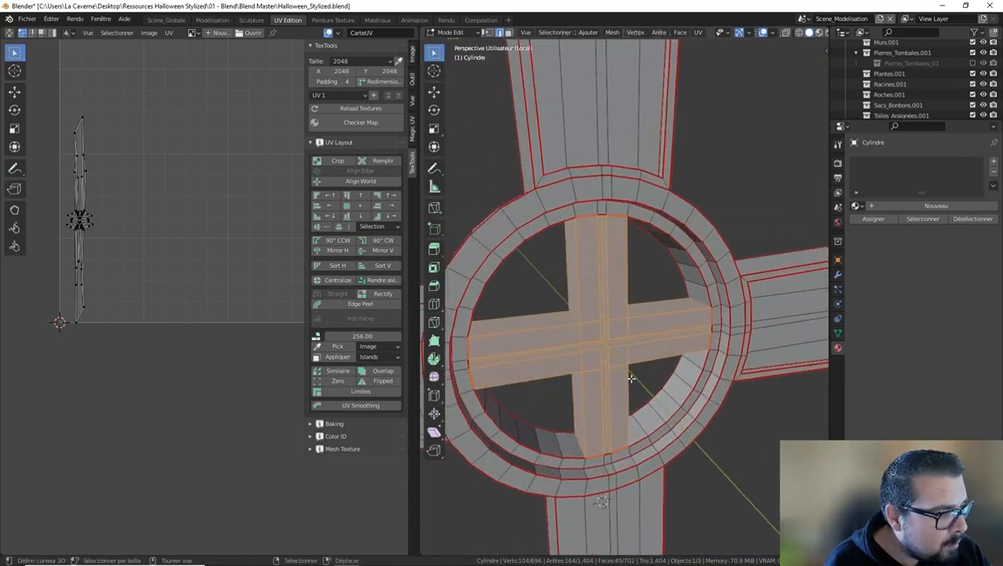
scroll(579, 340, "up", 2)
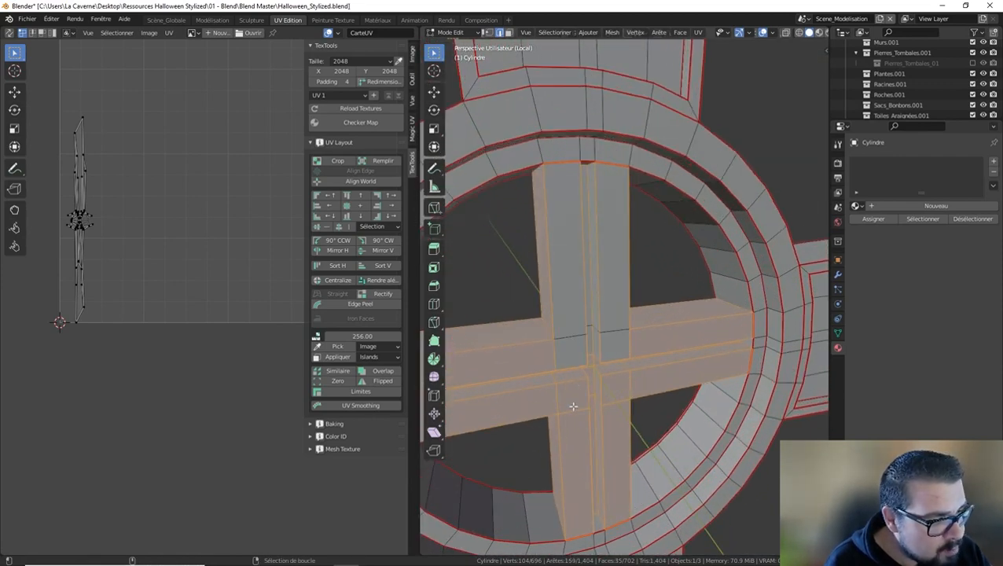
middle_click_drag(575, 393, 572, 361)
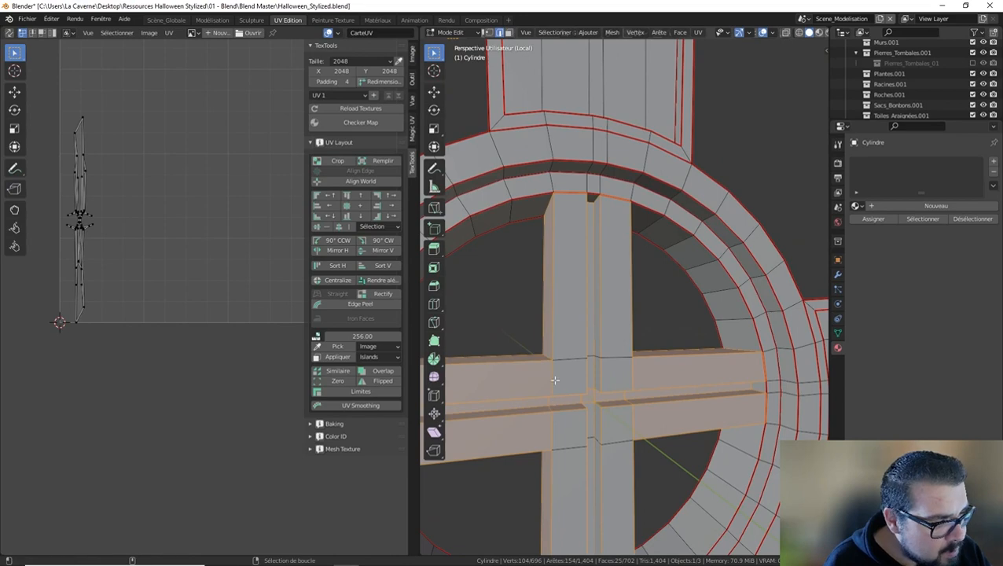
left_click(554, 376, "alt+shift")
left_click(635, 377, "alt+shift")
middle_click_drag(622, 380, 599, 378)
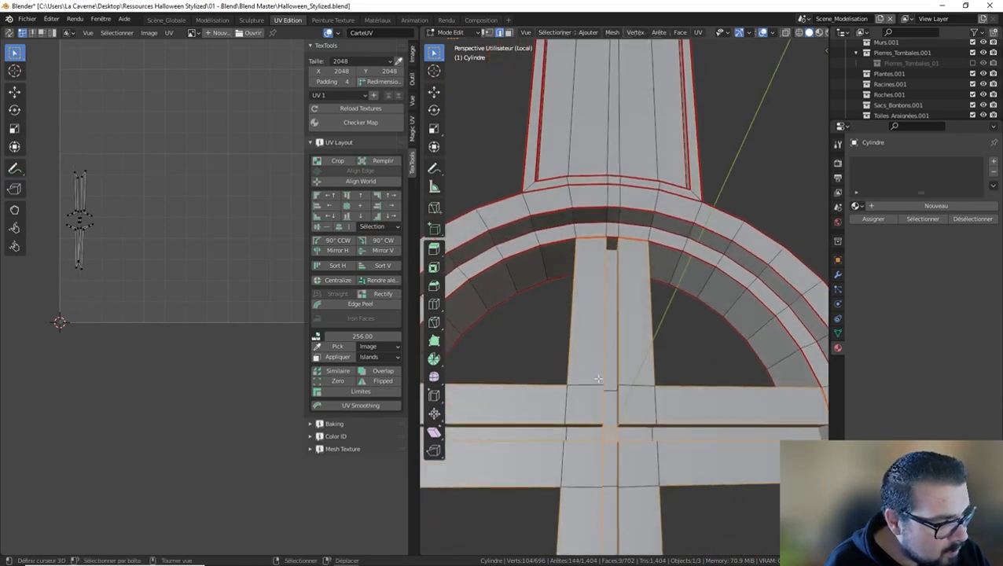
left_click(602, 433, "shift")
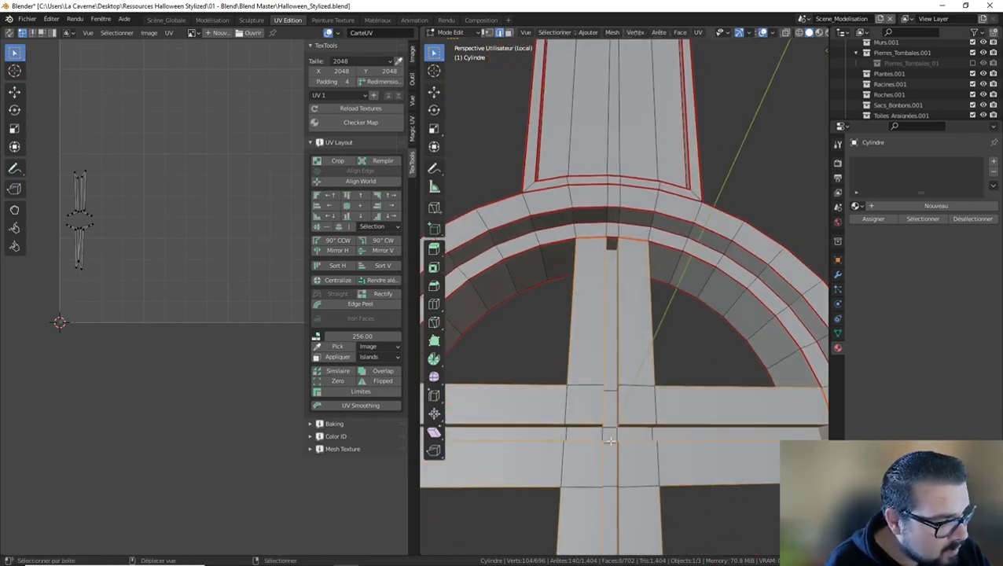
Step: Mark the remaining selected edges along the cross bars inside the ring as UV seams
middle_click_drag(610, 442, 621, 424)
key("ctrl+e")
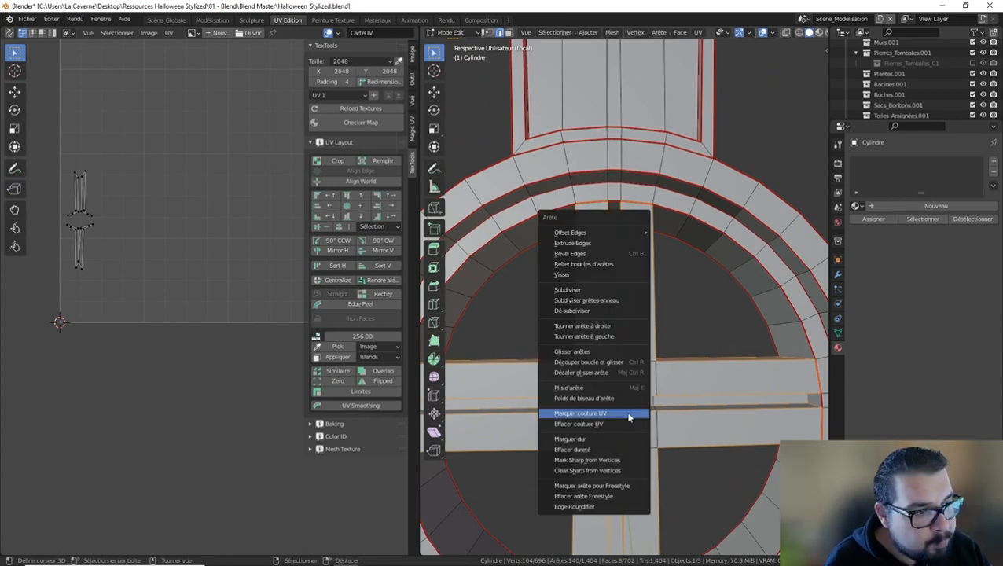
left_click(629, 416)
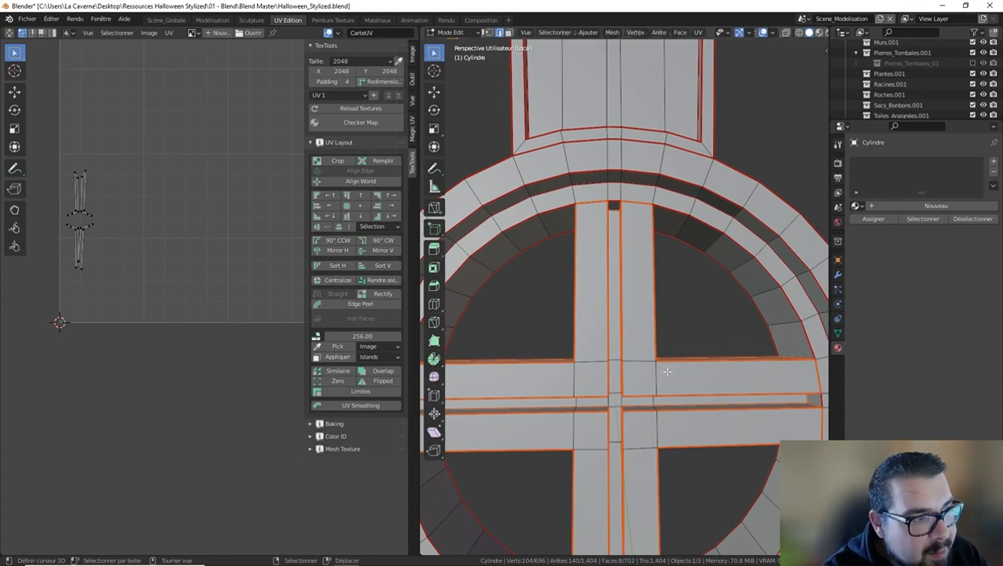
Step: Select the entire cross mesh and unwrap it using the new seams, checking the layout in the UV editor
key("a")
left_click(656, 320)
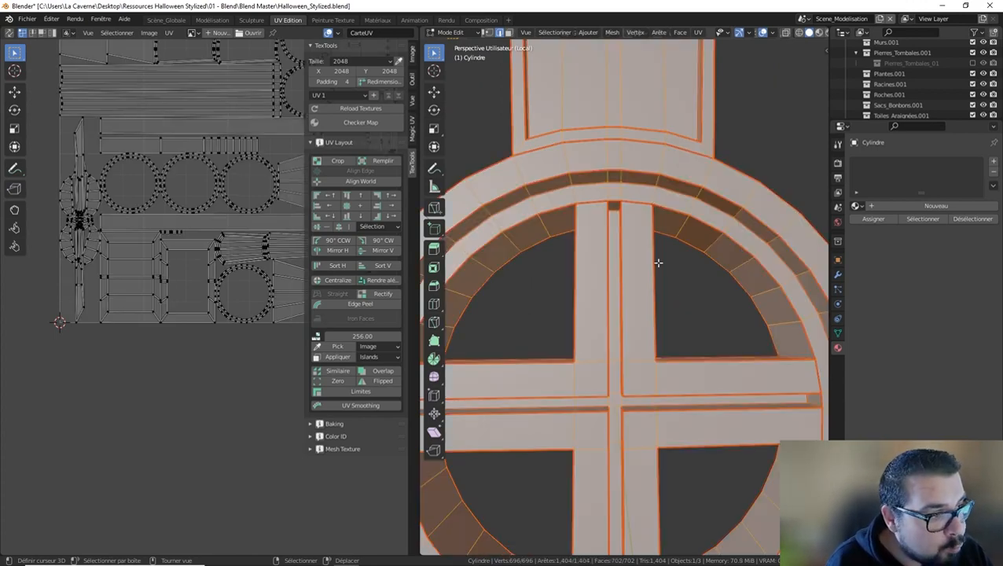
key("u")
left_click(628, 196)
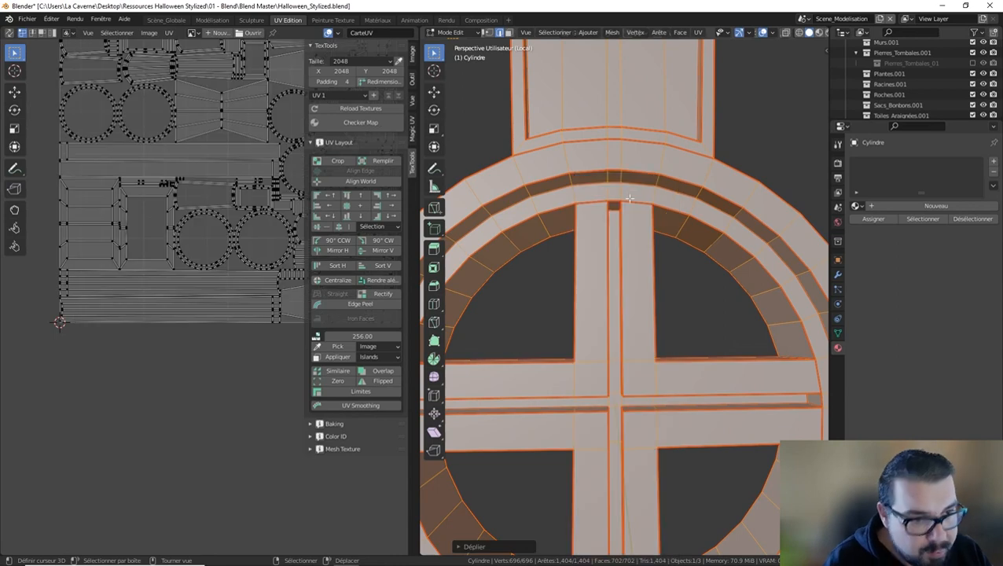
scroll(238, 238, "down", 2)
scroll(206, 267, "up", 4)
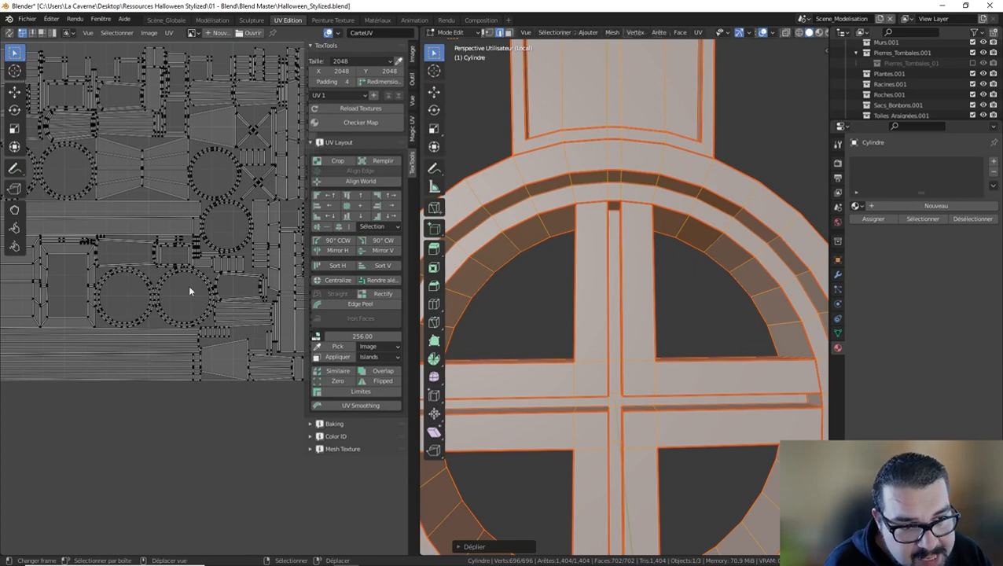
scroll(188, 291, "up", 2)
scroll(204, 295, "down", 5)
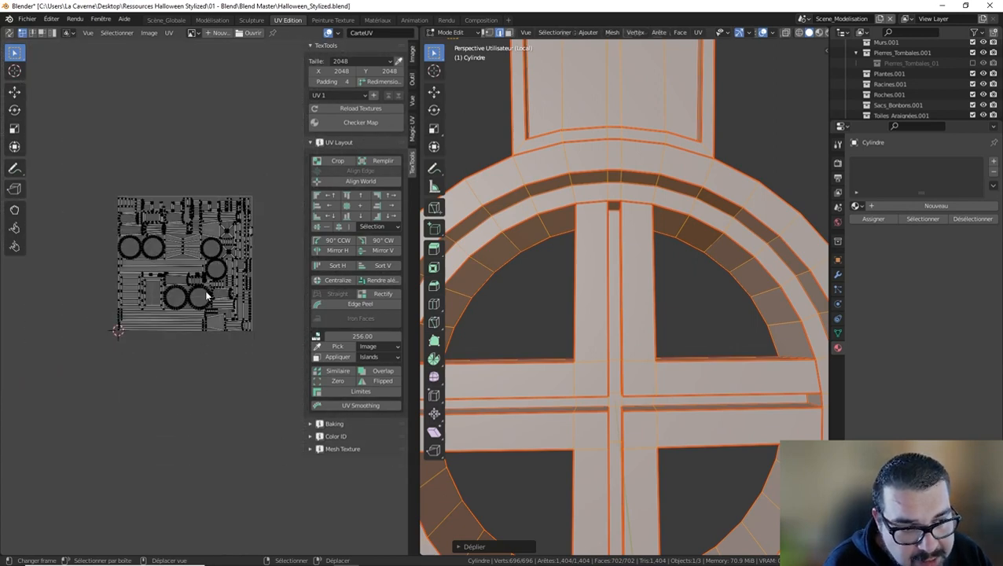
Step: Scale all UV islands by a factor of 5 and try to rectify them
key("a")
scroll(207, 295, "up", 5)
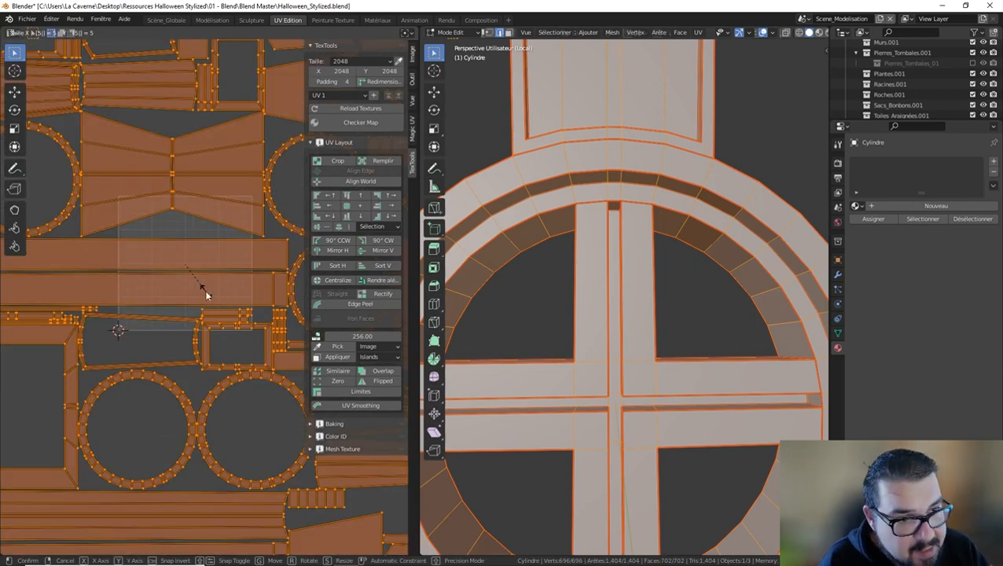
key("q")
left_click(206, 292)
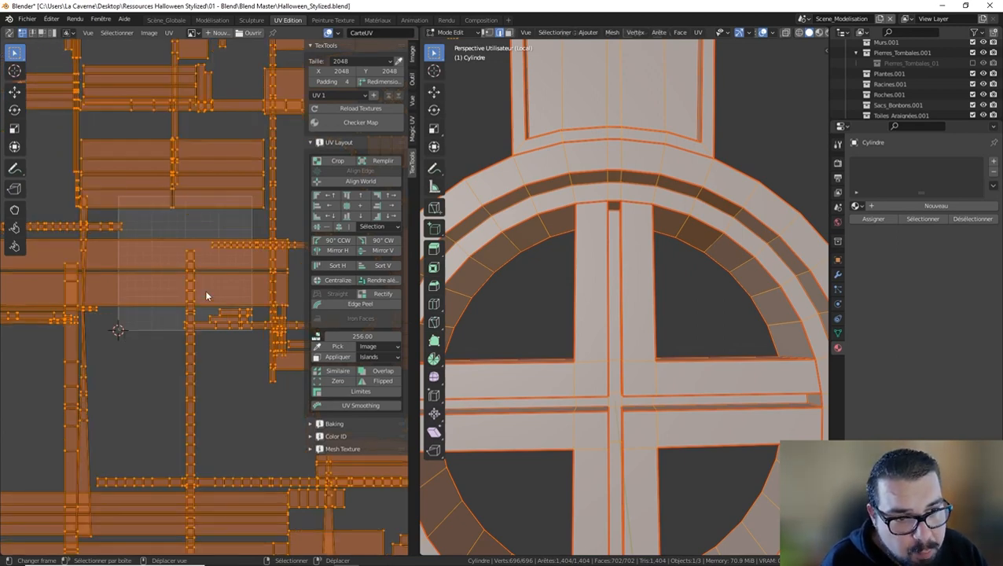
middle_click_drag(148, 318, 229, 294)
scroll(207, 313, "down", 1)
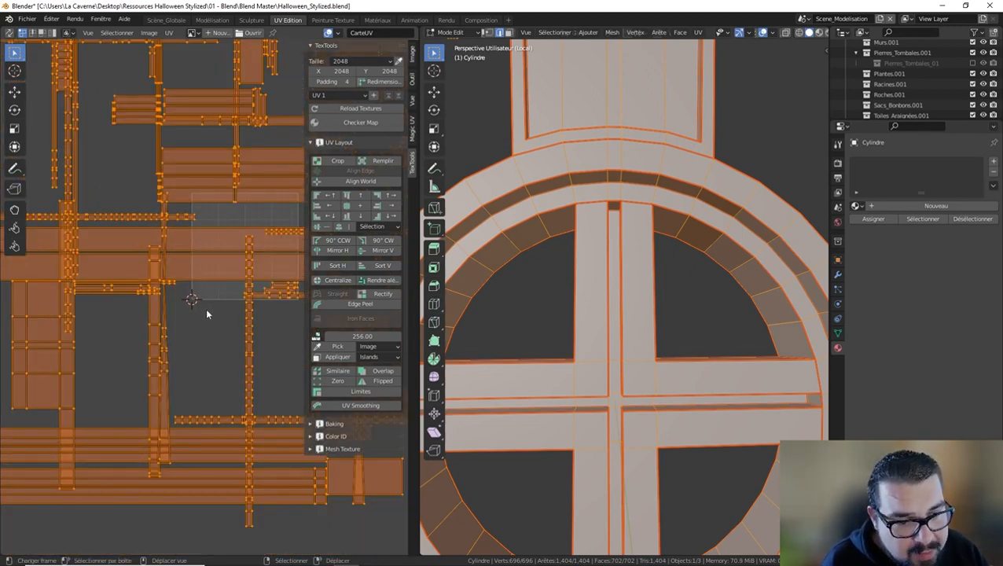
key("ctrl+z")
key("ctrl+z")
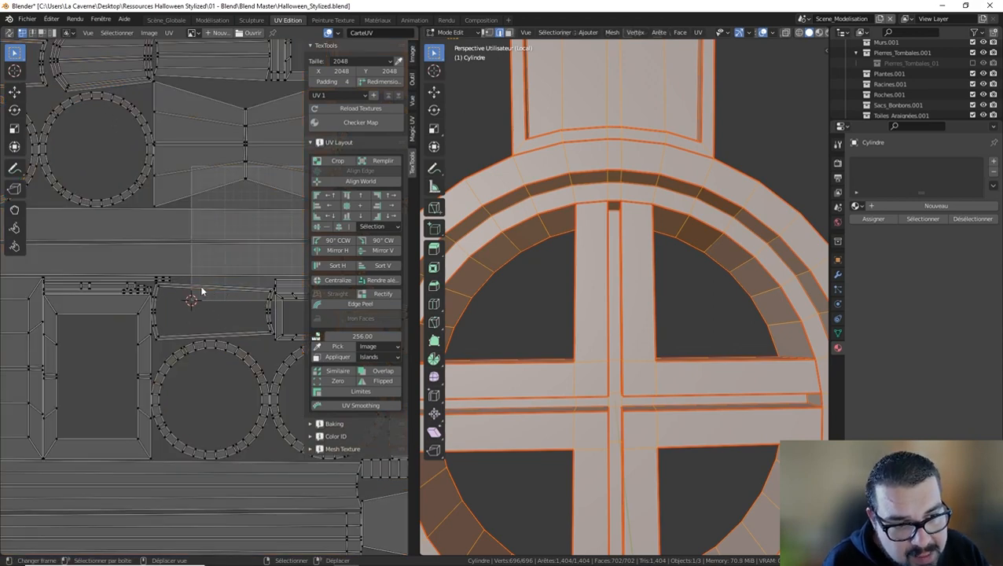
Step: Select one tapered frame island in the UV layout and examine the matching raised border on the cross's upper arm
key("l")
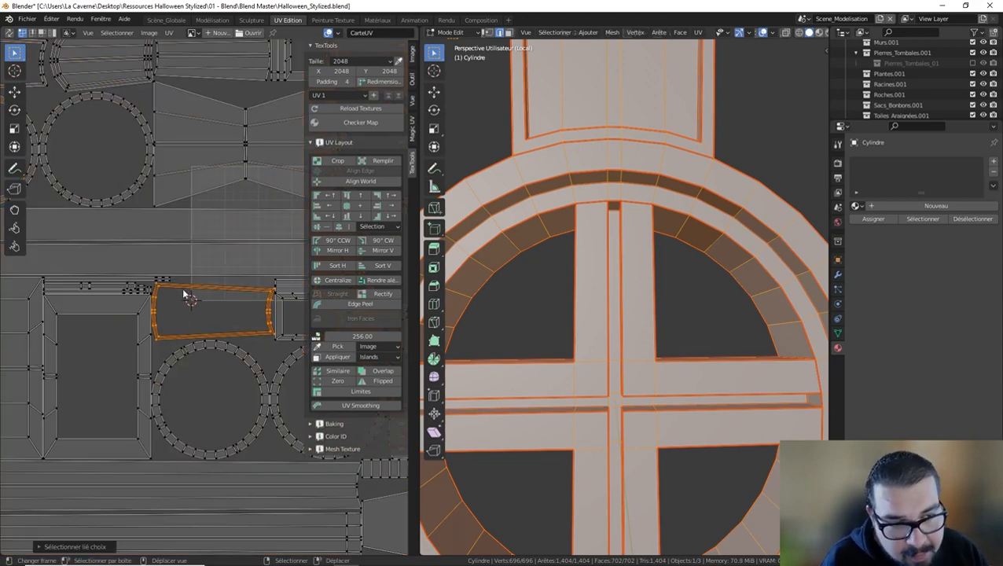
middle_click_drag(573, 141, 577, 239, "shift")
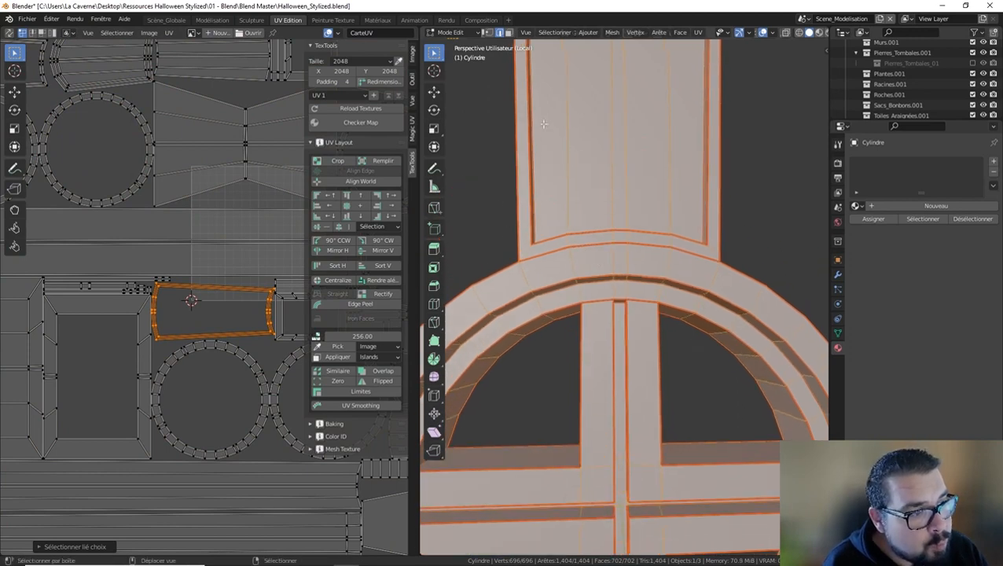
middle_click_drag(551, 152, 557, 333, "shift")
scroll(575, 270, "down", 3)
middle_click_drag(575, 270, 565, 331, "shift")
scroll(565, 331, "up", 1)
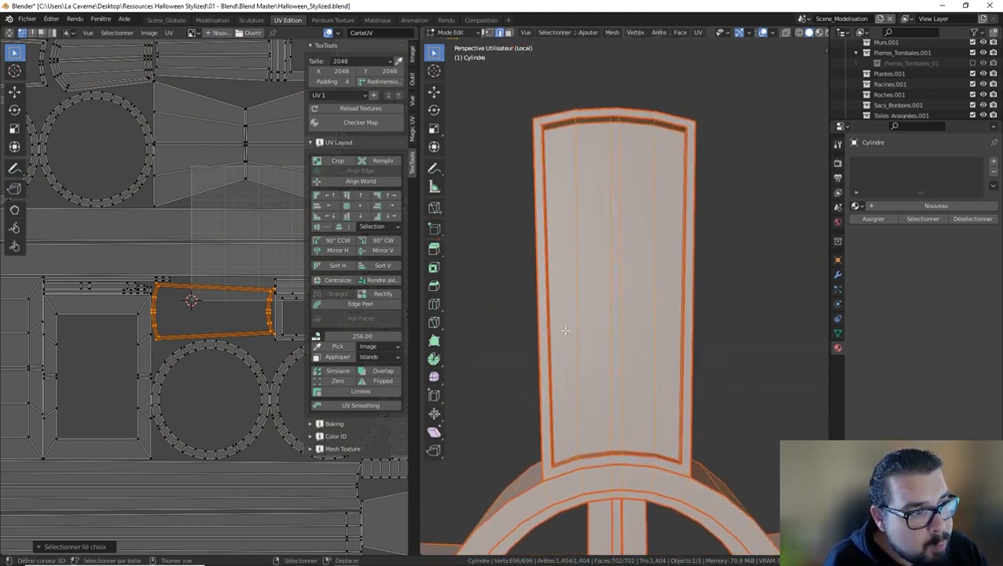
left_click(573, 468)
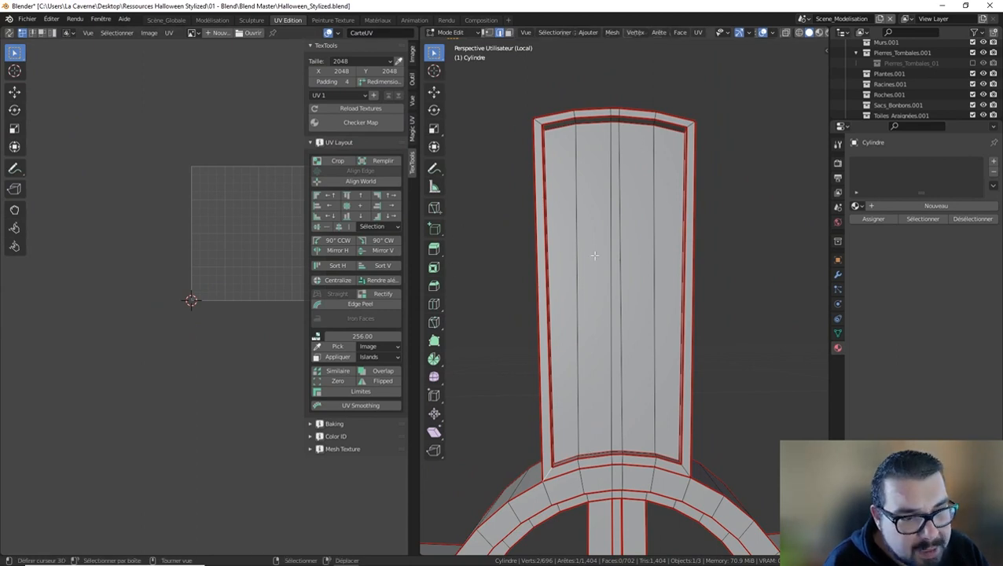
Step: Reselect the whole cross mesh and unwrap it again to reset the enlarged UV layout
key("a")
left_click(599, 191)
key("a")
left_click(599, 137)
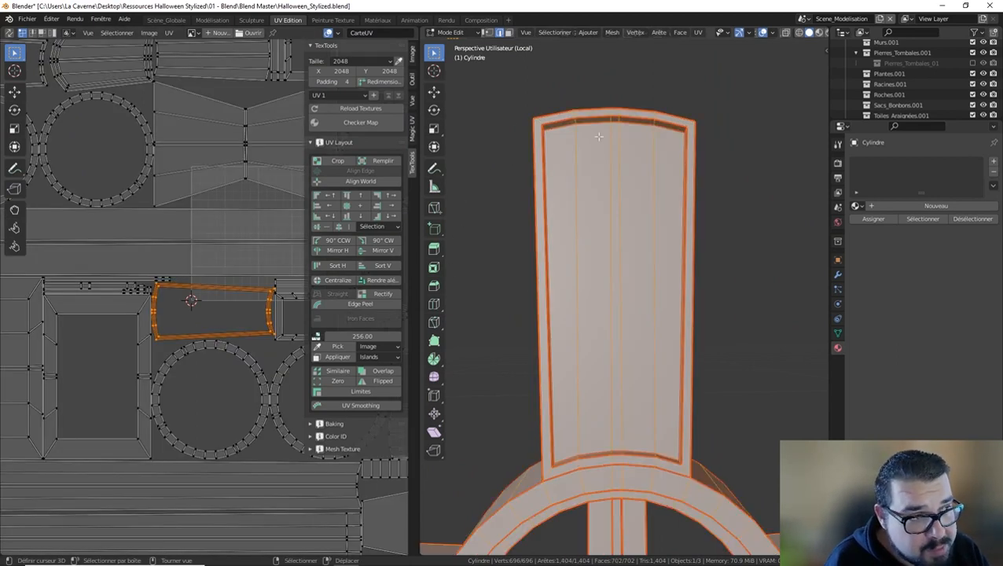
key("u")
left_click(597, 130)
Step: Examine the cross's unwrapped UV layout for island shapes and compare it with the upper arm of the model
scroll(188, 271, "down", 3)
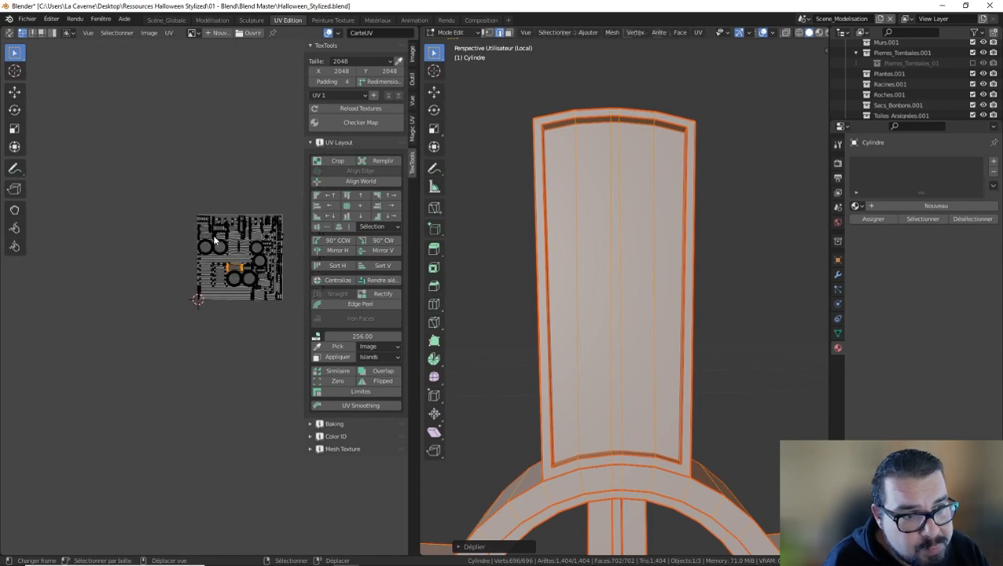
scroll(190, 273, "up", 6)
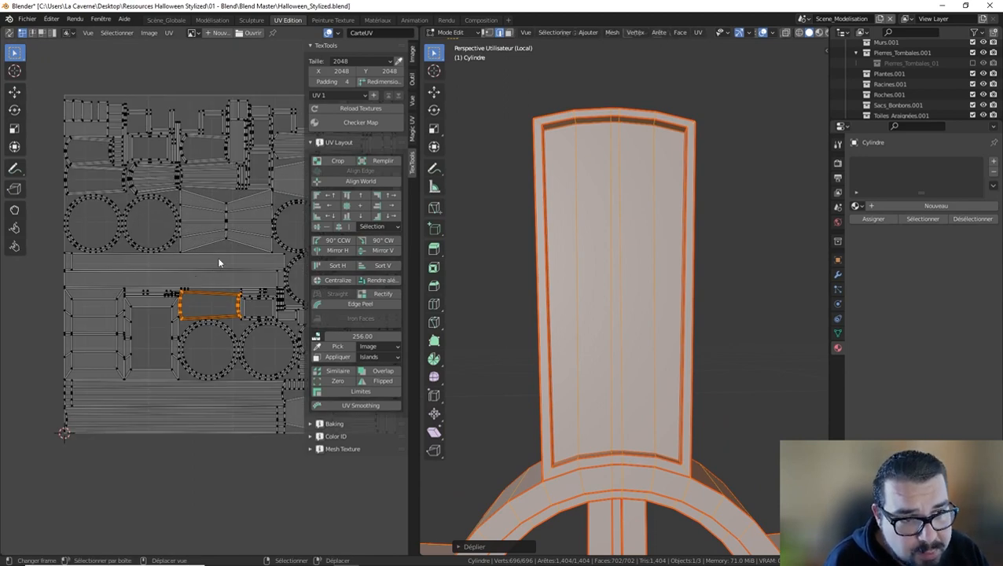
scroll(166, 175, "up", 1)
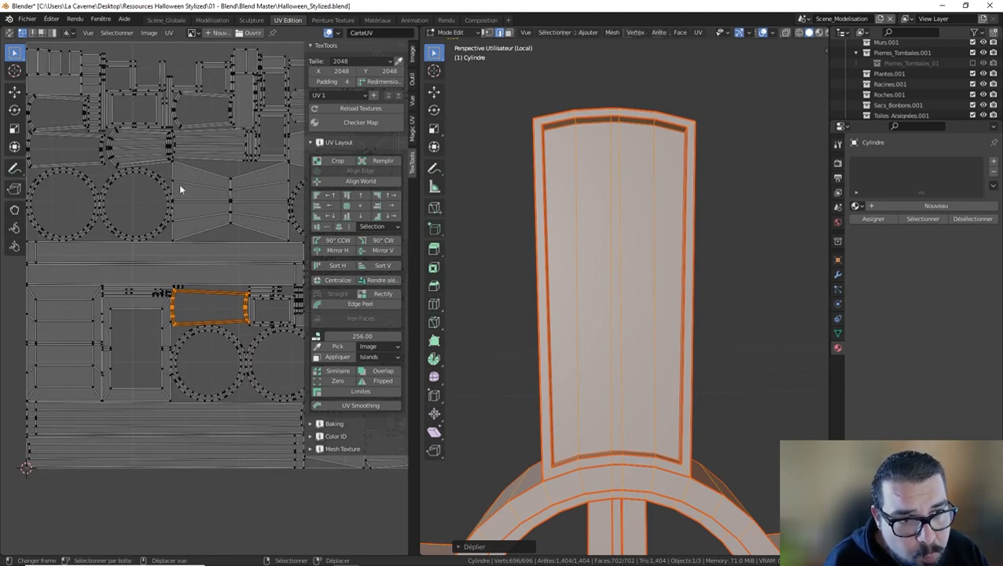
middle_click_drag(268, 208, 196, 193)
middle_click_drag(139, 208, 216, 198)
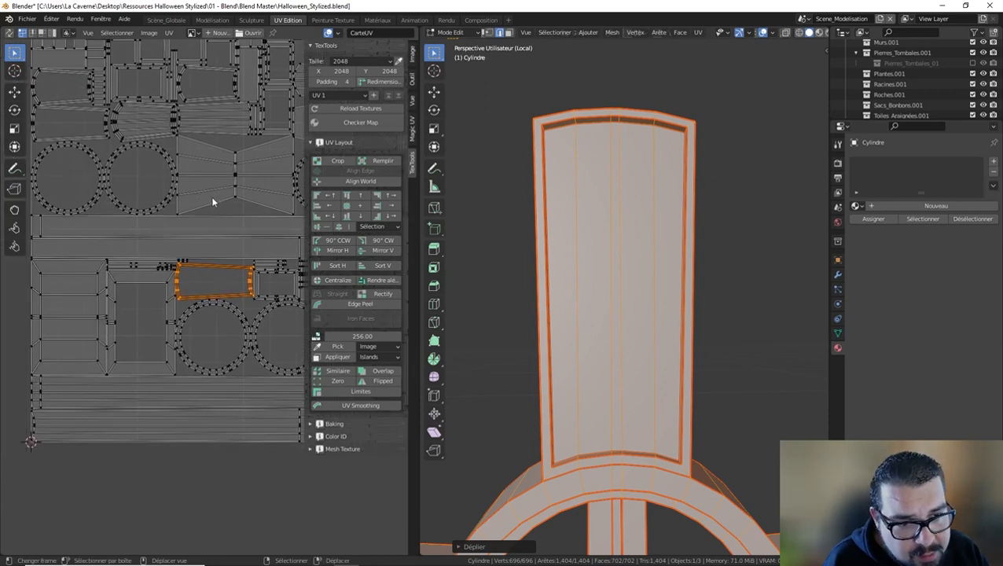
scroll(210, 202, "down", 1)
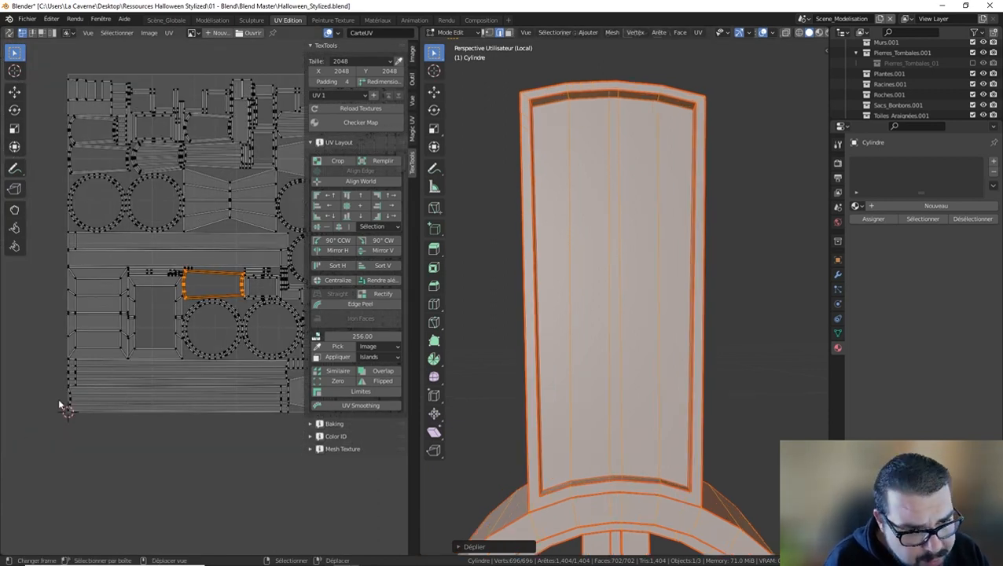
scroll(568, 364, "down", 2)
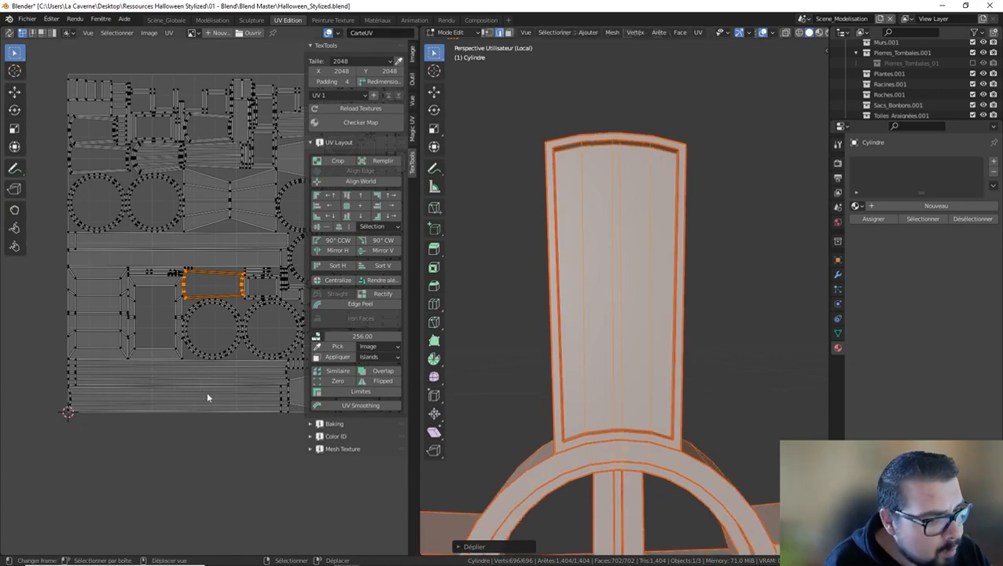
scroll(222, 403, "up", 4)
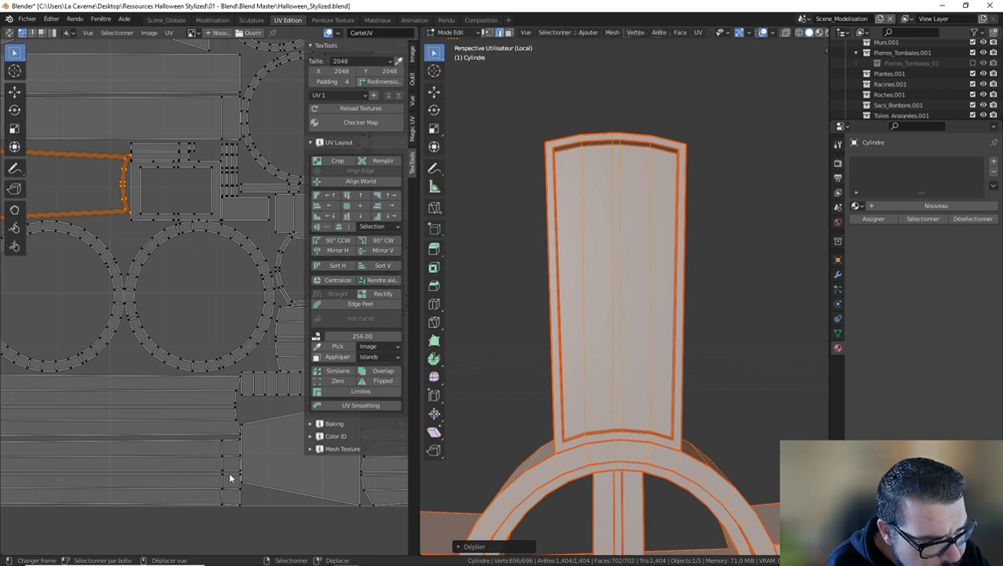
Step: Return to Object mode, turn on viewport display of the cross's modifiers and deselect everything
scroll(560, 365, "down", 3)
key("Tab")
scroll(602, 377, "down", 3)
middle_click_drag(638, 394, 652, 267, "shift")
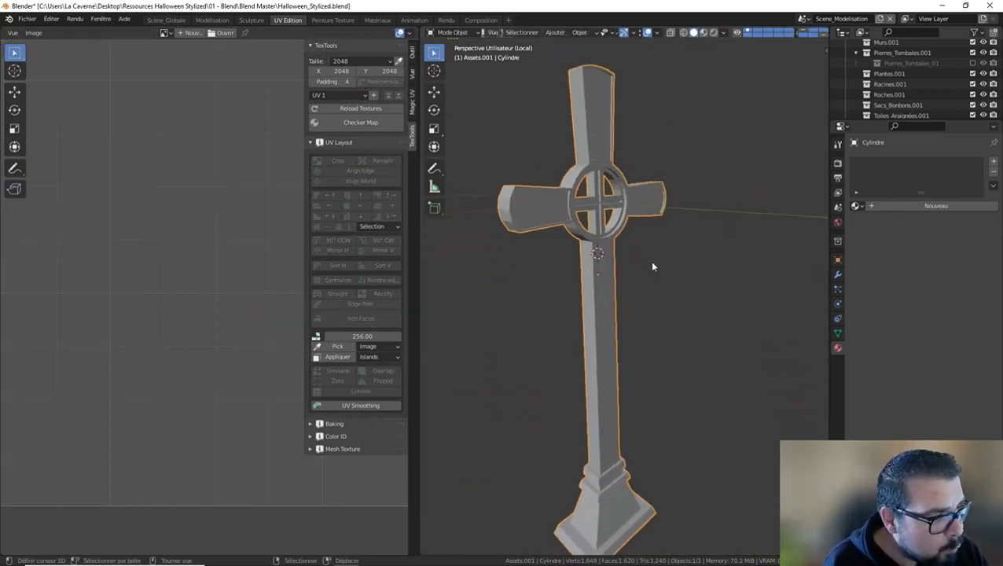
left_click(837, 275)
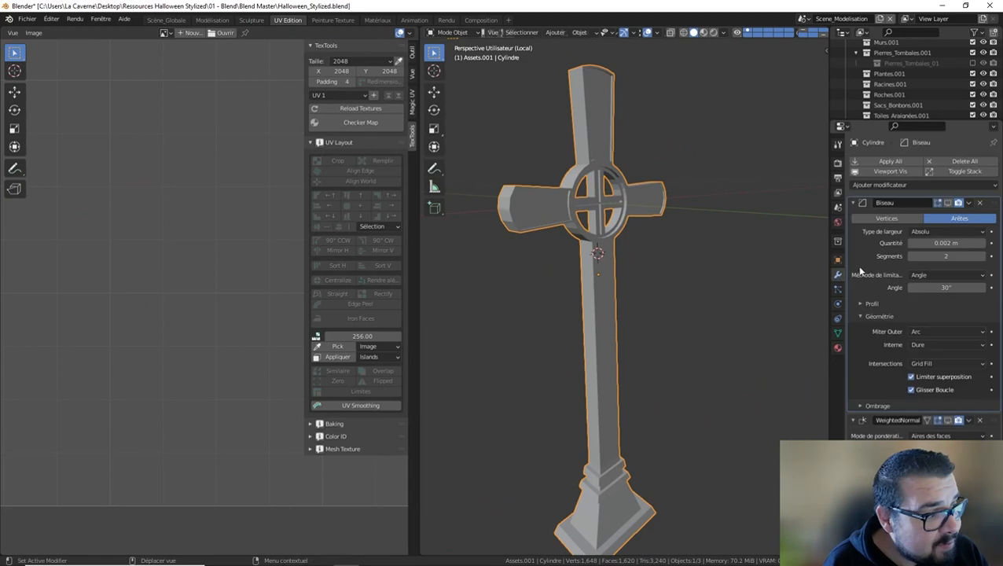
left_click(898, 172)
key("a")
left_click(639, 179)
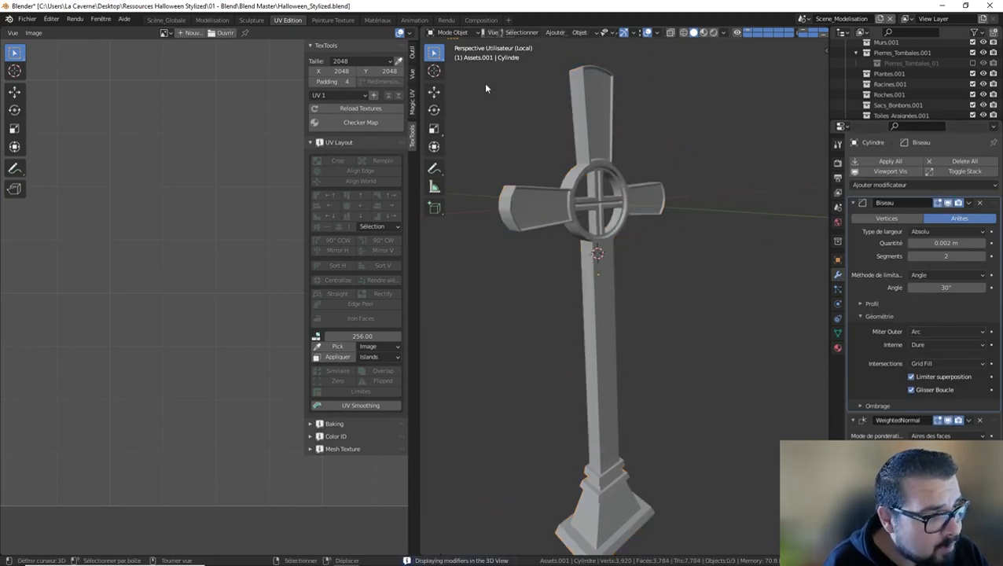
Step: Leave local view and open the slab, its stone border and the cross together in Edit mode
middle_click_drag(638, 452, 640, 344, "shift")
key("KP_Divide")
scroll(634, 308, "down", 6)
left_click(654, 411)
left_click(679, 401, "shift")
key("Tab")
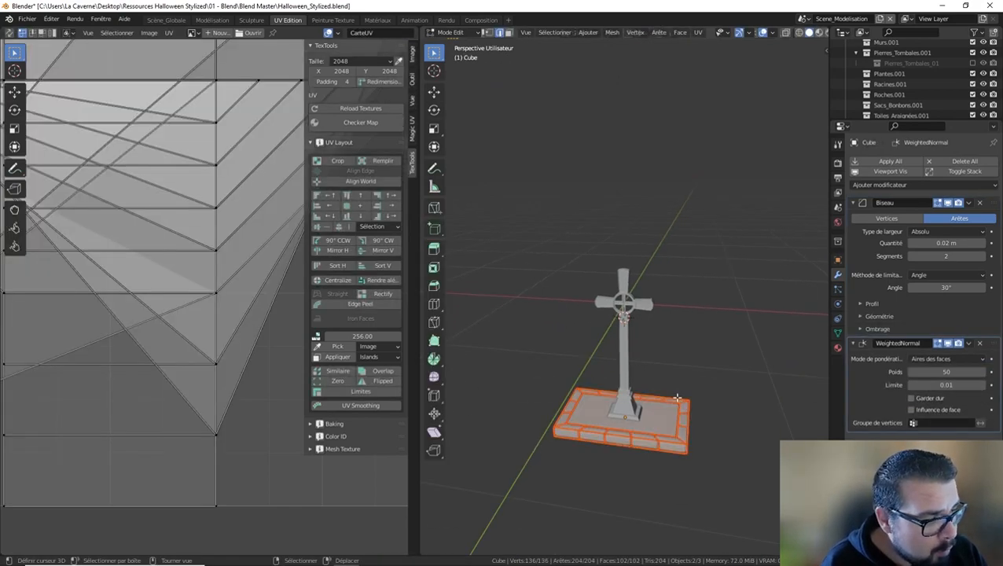
key("Tab")
left_click(624, 376, "shift")
key("Tab")
Step: Select all geometry of the cross, slab and stone border and unwrap it together
key("a")
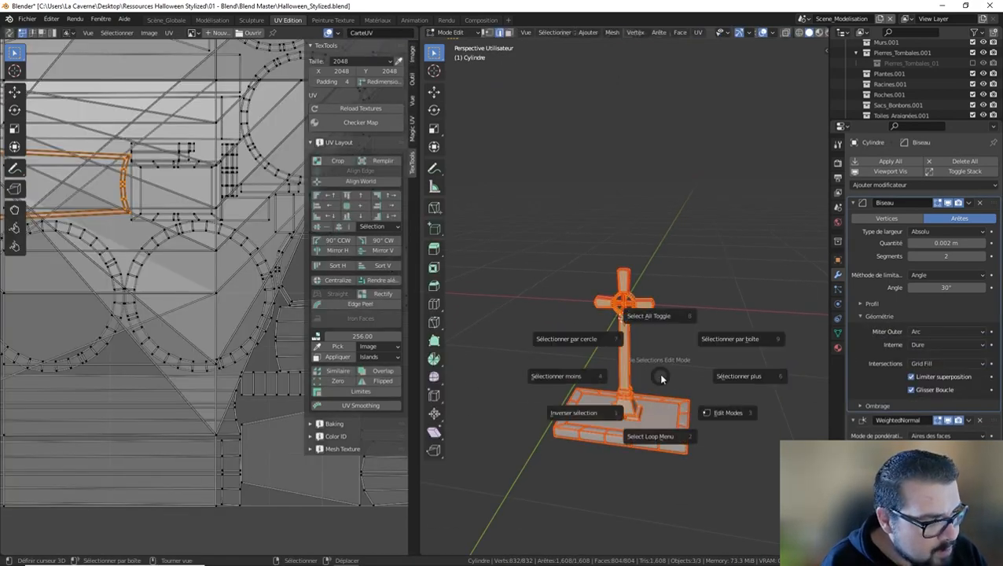
left_click(655, 336)
key("a")
left_click(652, 283)
key("u")
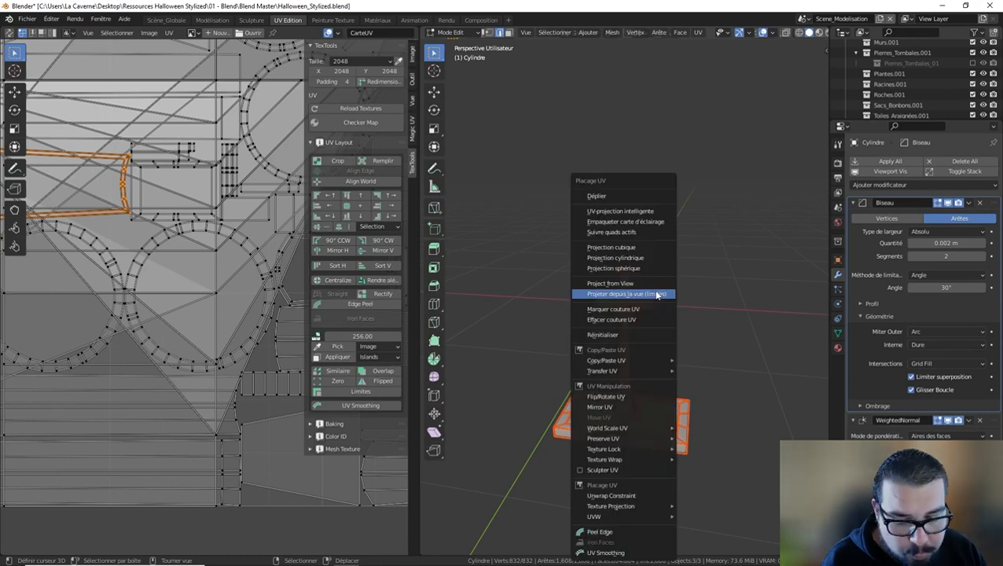
left_click(610, 198)
Step: Select all UV islands of the three tombstone objects and pack them into the UV square
key("a")
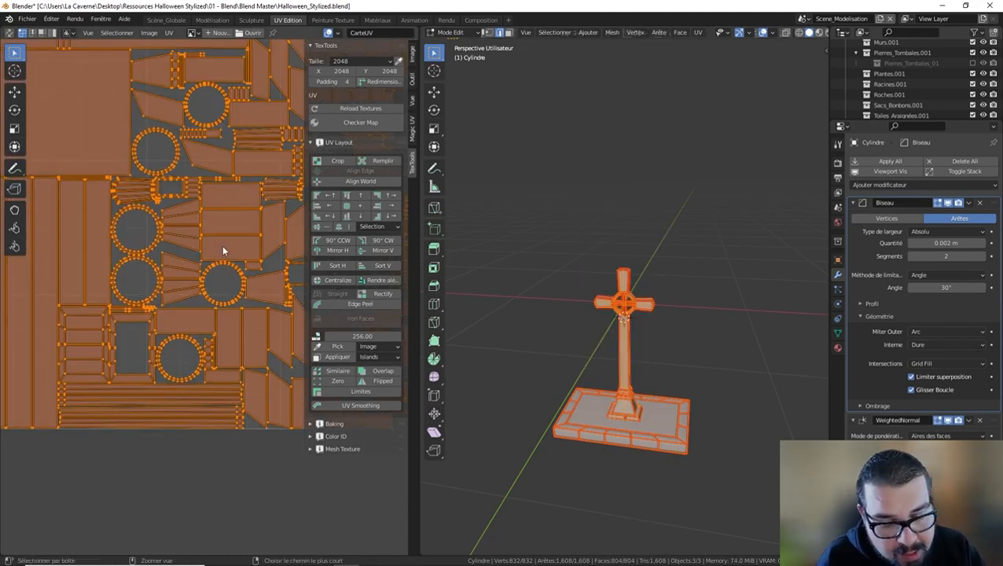
key("ctrl+p")
scroll(222, 246, "down", 5)
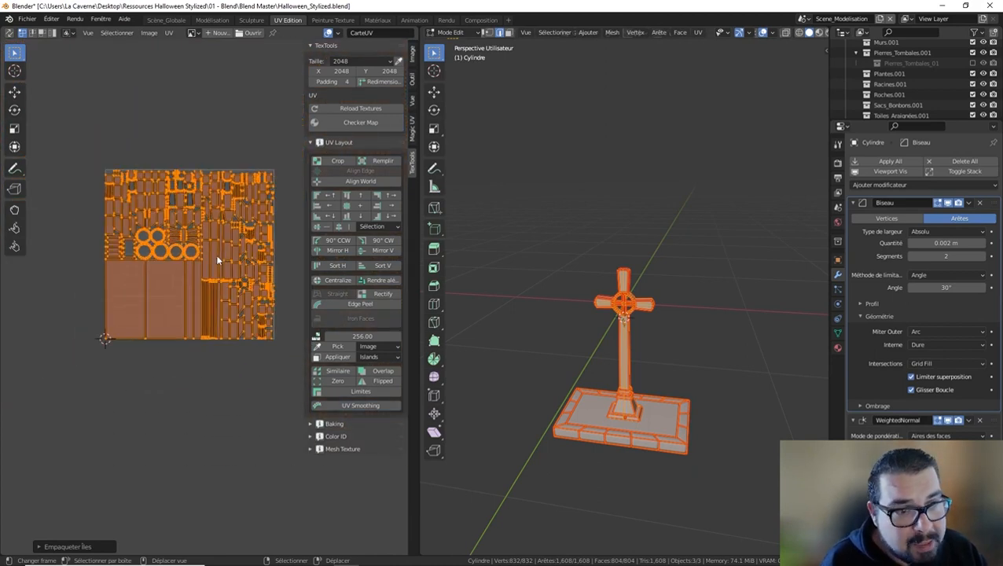
key("alt+a")
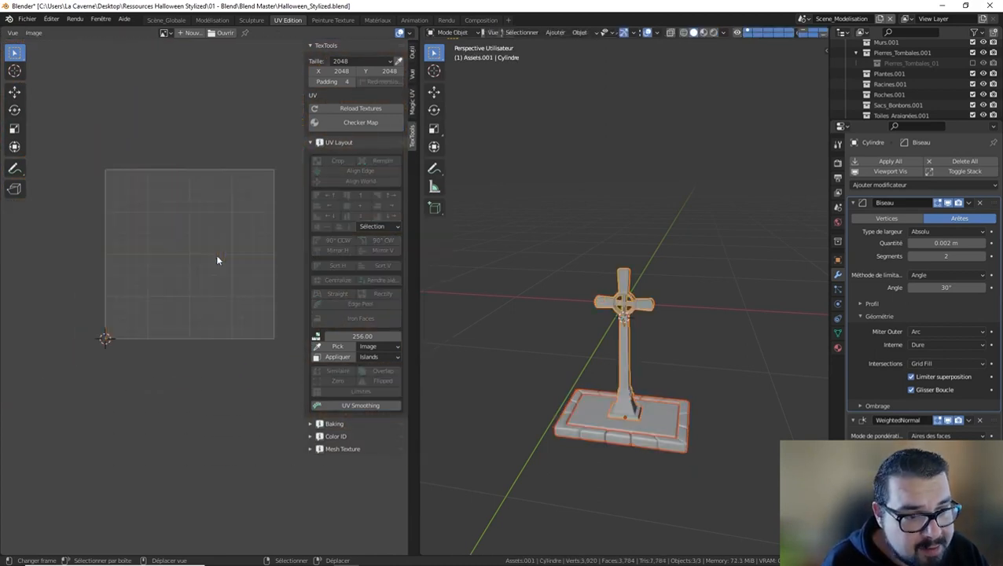
key("a")
key("q")
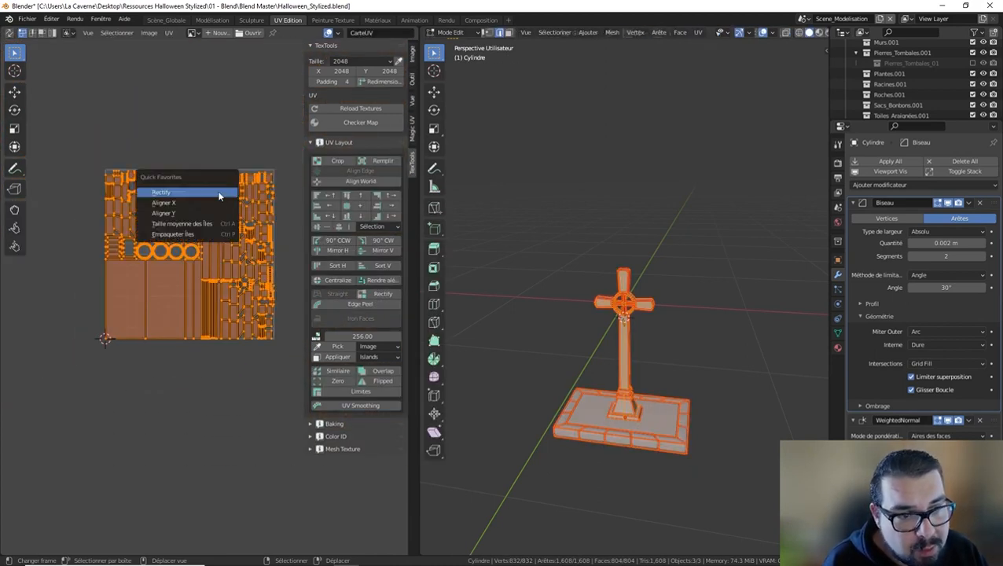
left_click(178, 238)
Step: Return to Object mode and create a new material on the cross
key("Tab")
middle_click_drag(559, 292, 830, 341)
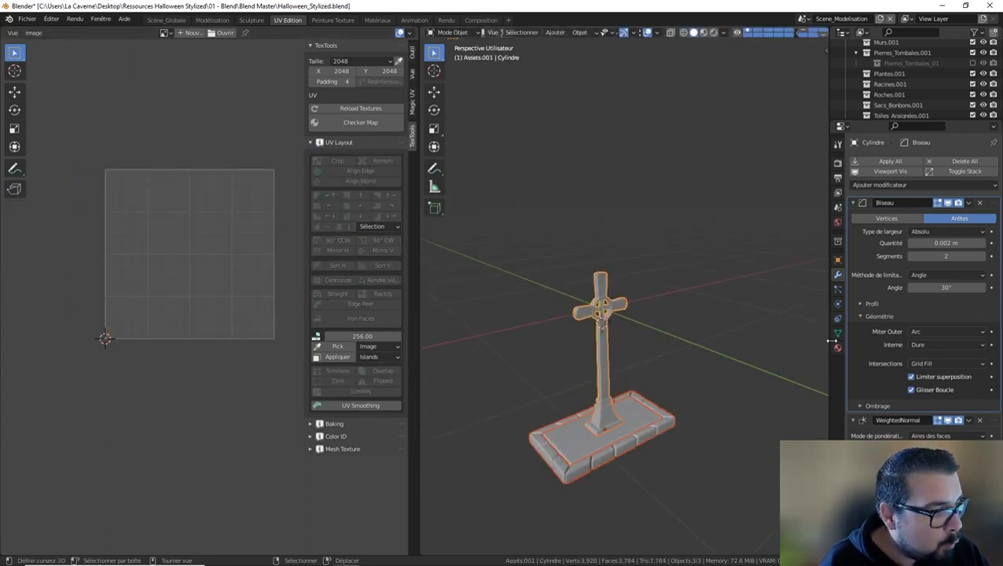
left_click(837, 348)
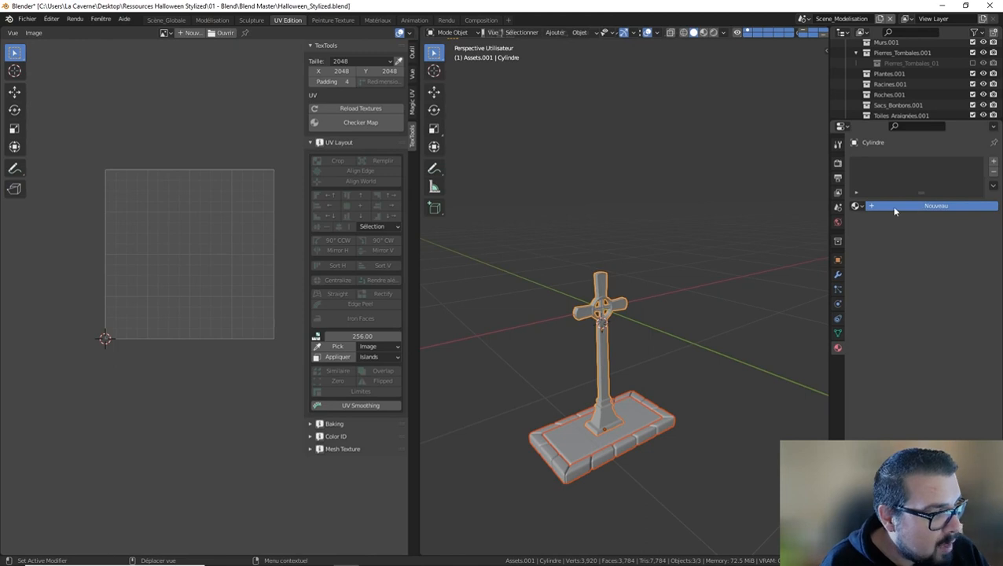
left_click(936, 206)
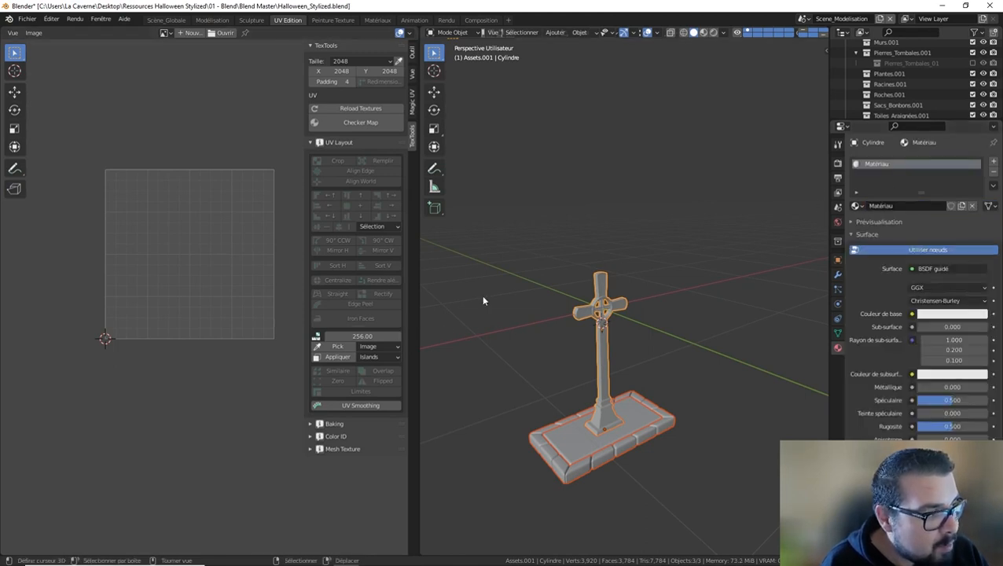
Step: Rename the cross's new material as M_Croix
double_click(904, 205)
type("M")
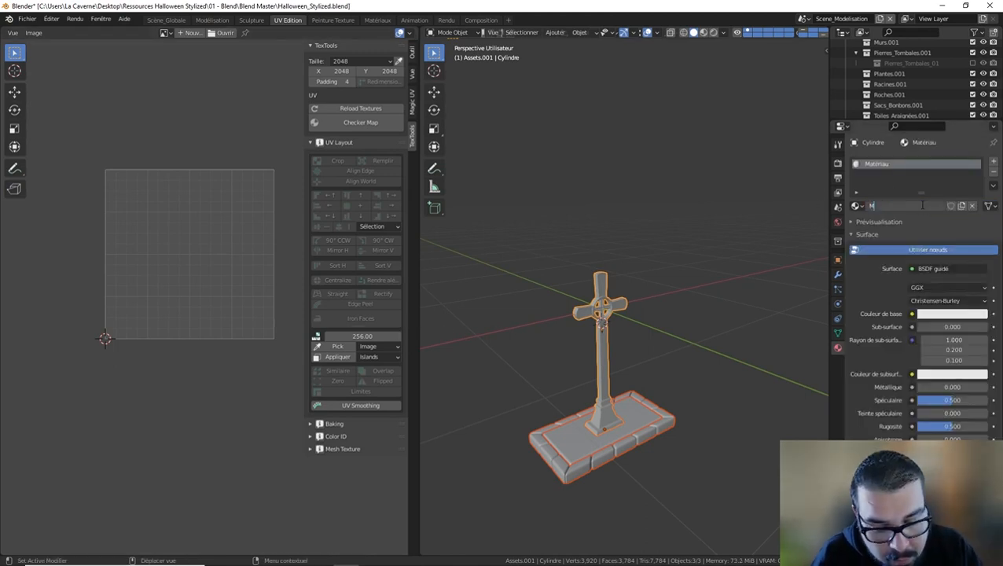
type("_m")
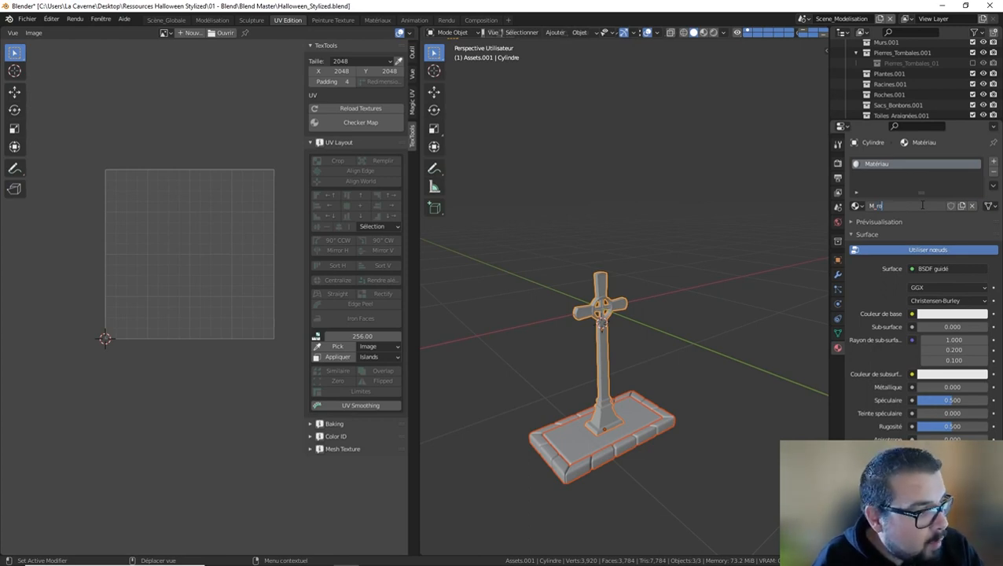
type("_Crois")
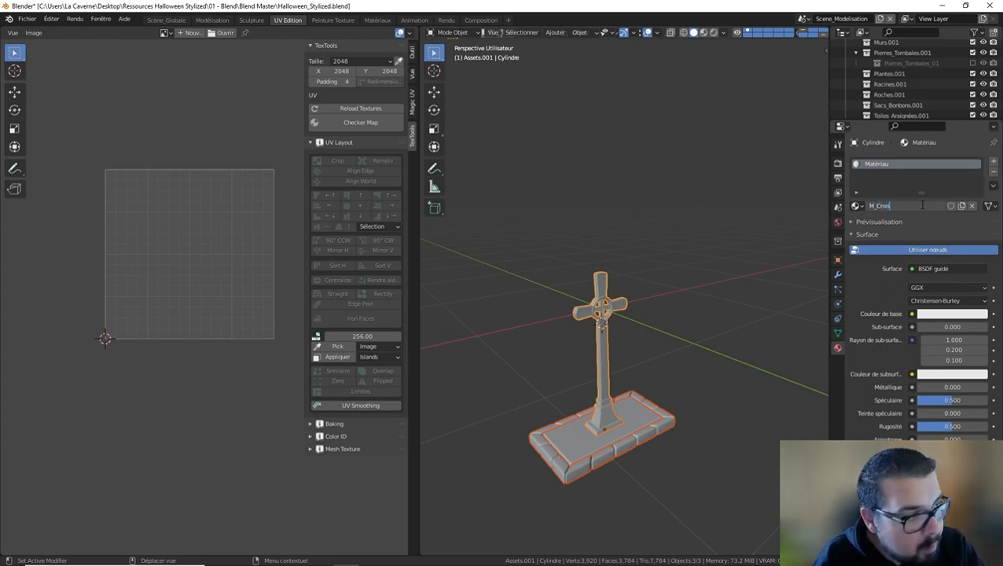
key("Return")
key("BackSpace")
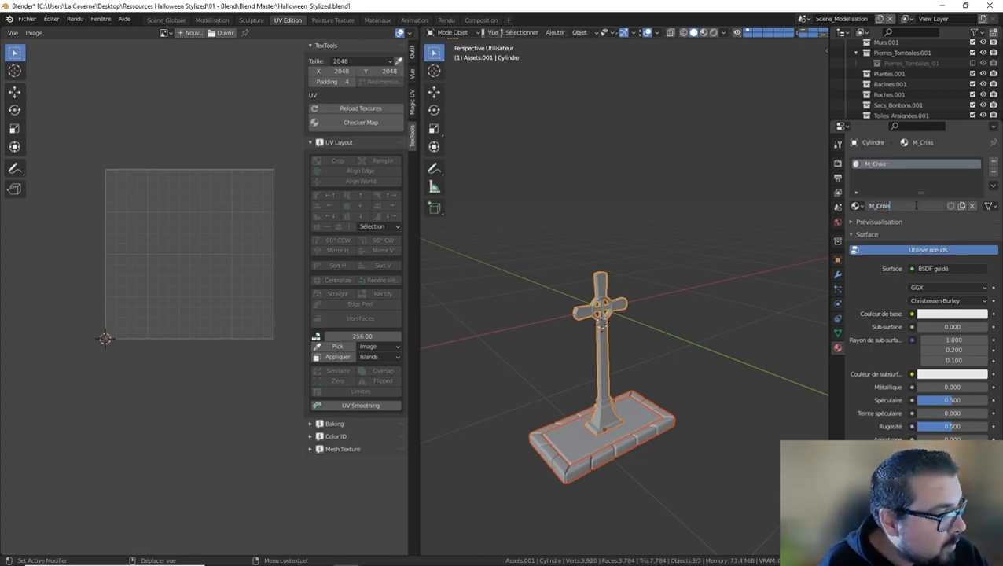
type("x")
key("Return")
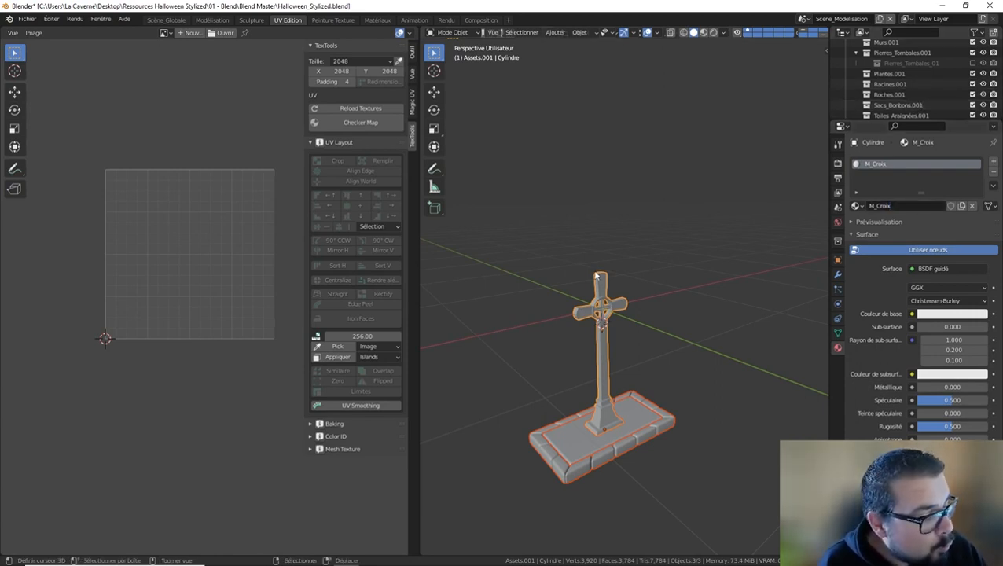
Step: Link the M_Croix material from the cross to the slab and stone border, and check it on each object
key("ctrl+l")
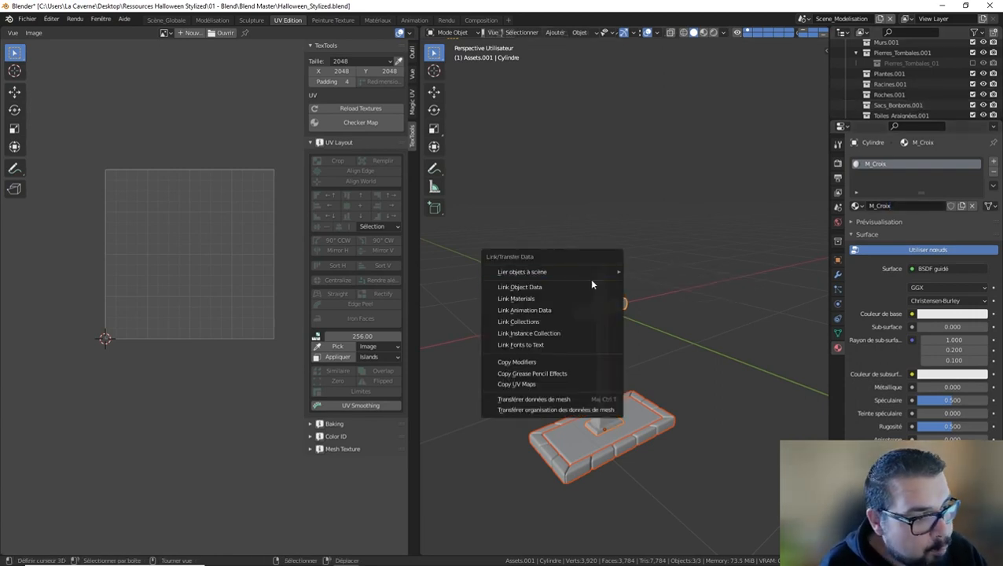
left_click(565, 300)
left_click(616, 305)
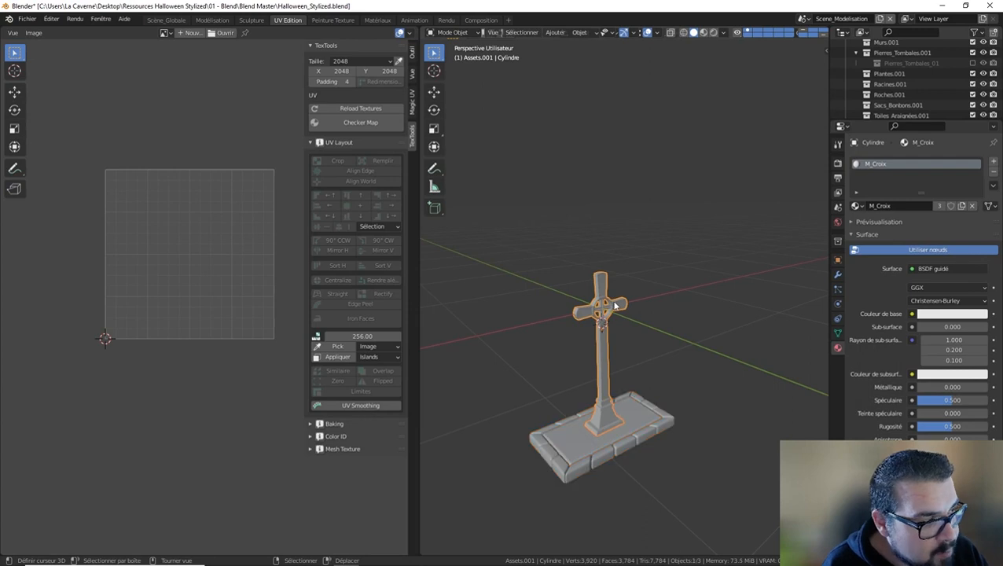
left_click(634, 405)
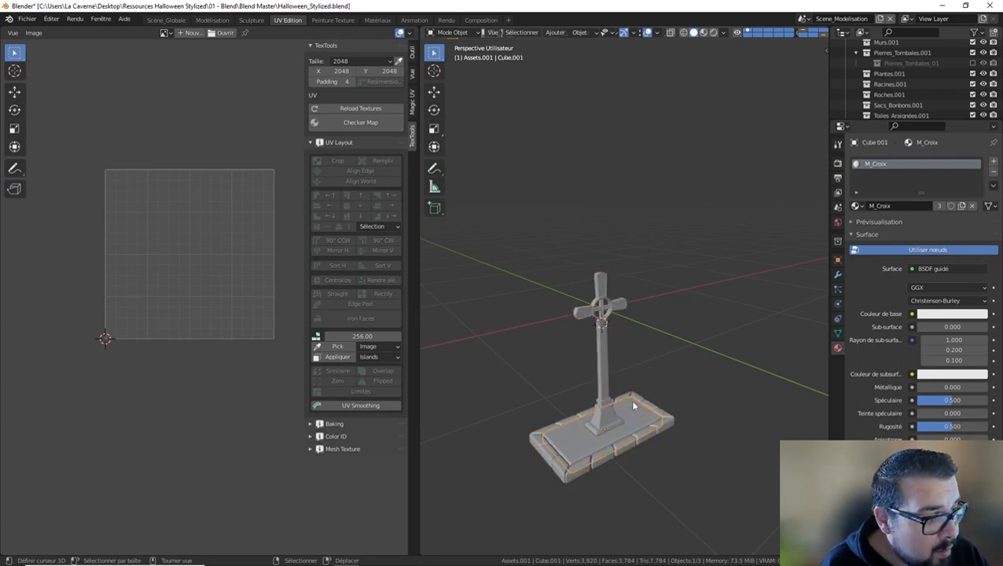
left_click(653, 406)
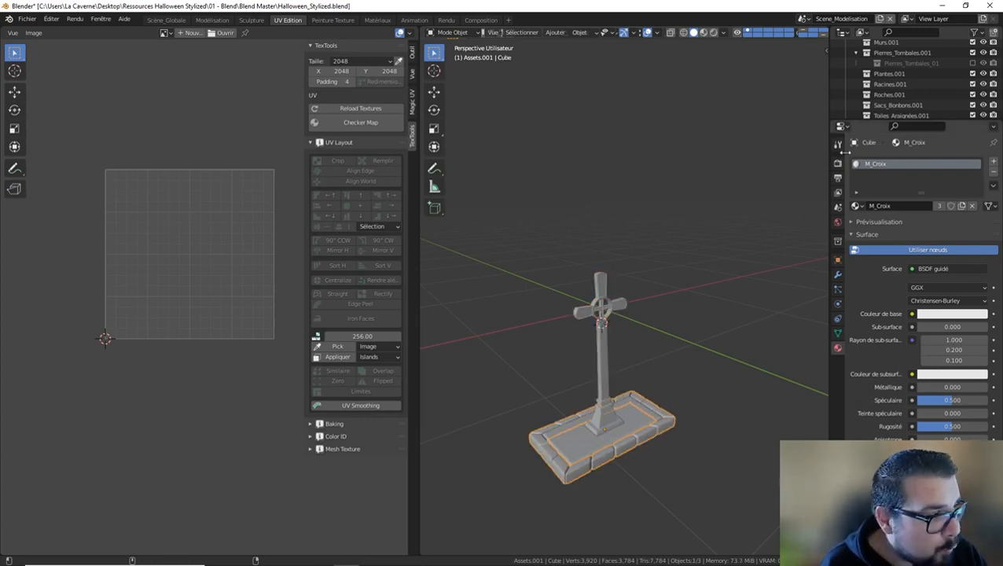
Step: Rename the stone border object as Socle_Croix
scroll(889, 102, "down", 3)
scroll(886, 98, "up", 2)
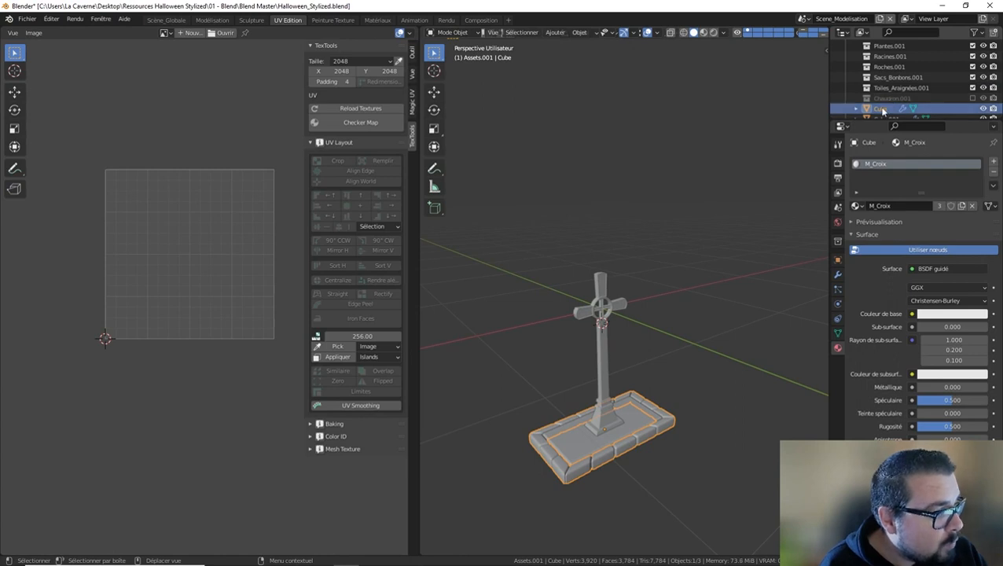
double_click(882, 111)
type("So")
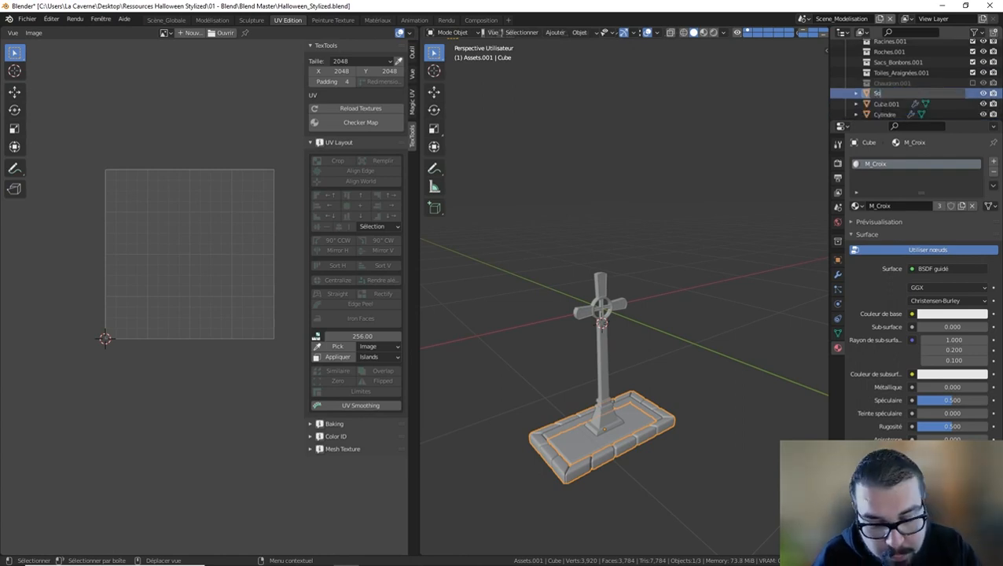
type("cle")
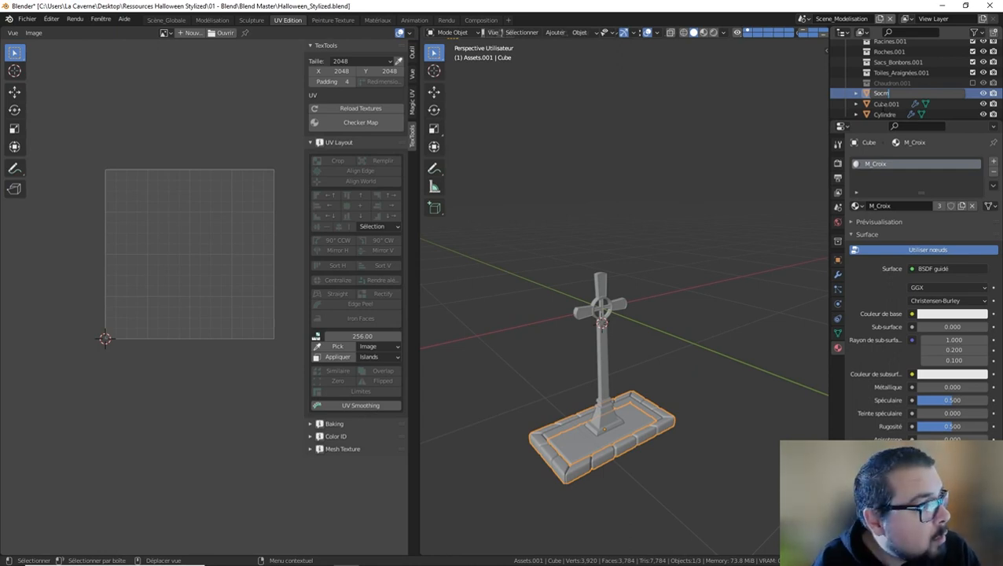
key("BackSpace")
key("BackSpace")
type("cle_Cro")
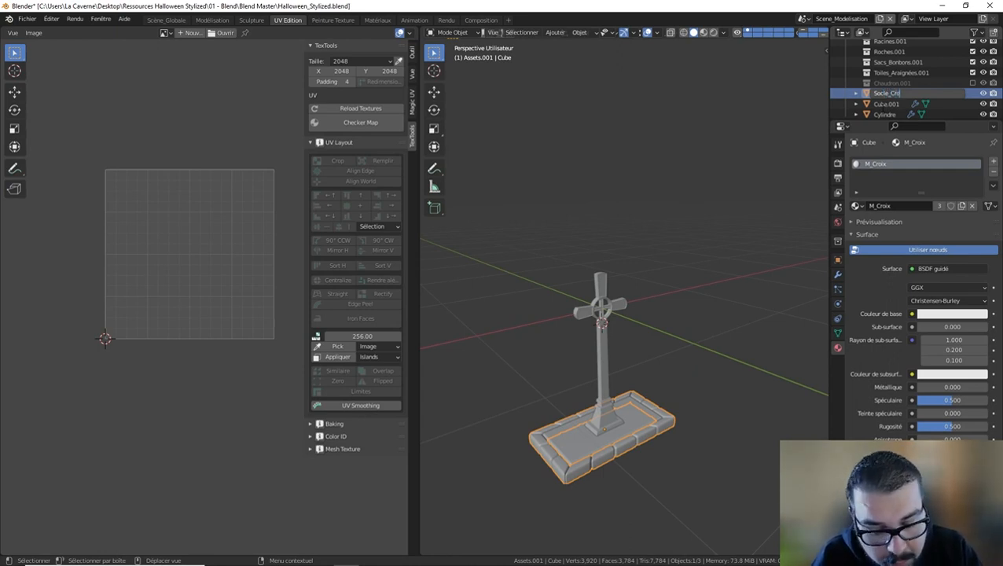
type("ix")
key("Return")
Step: Rename the stone border object as PierresCroix_low
left_click(886, 93)
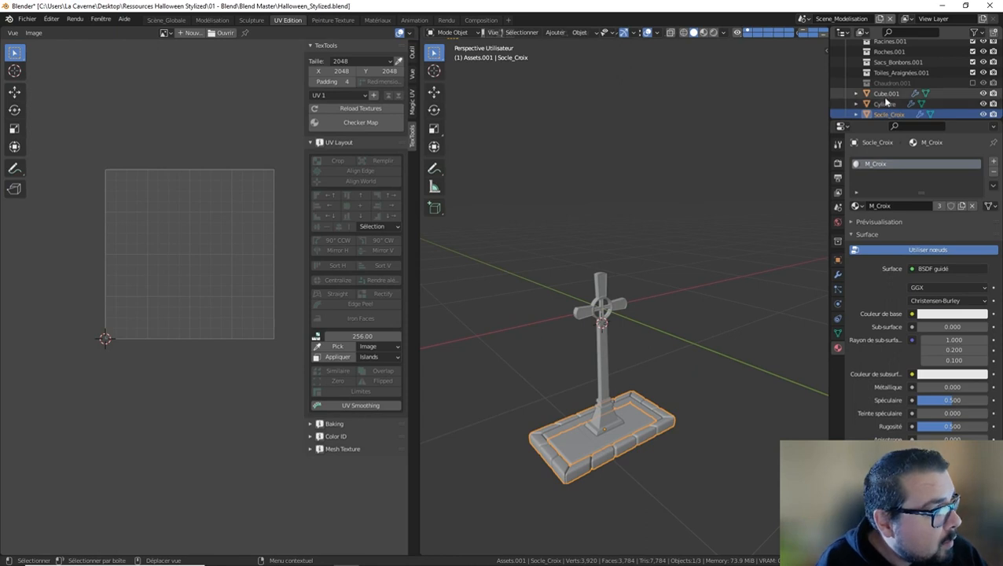
double_click(886, 93)
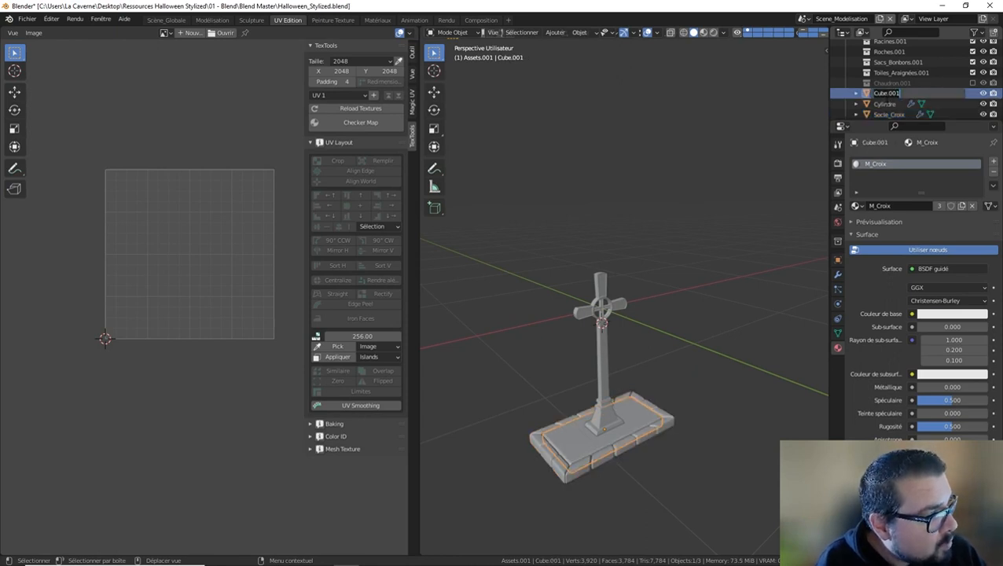
left_click(888, 114)
double_click(888, 114)
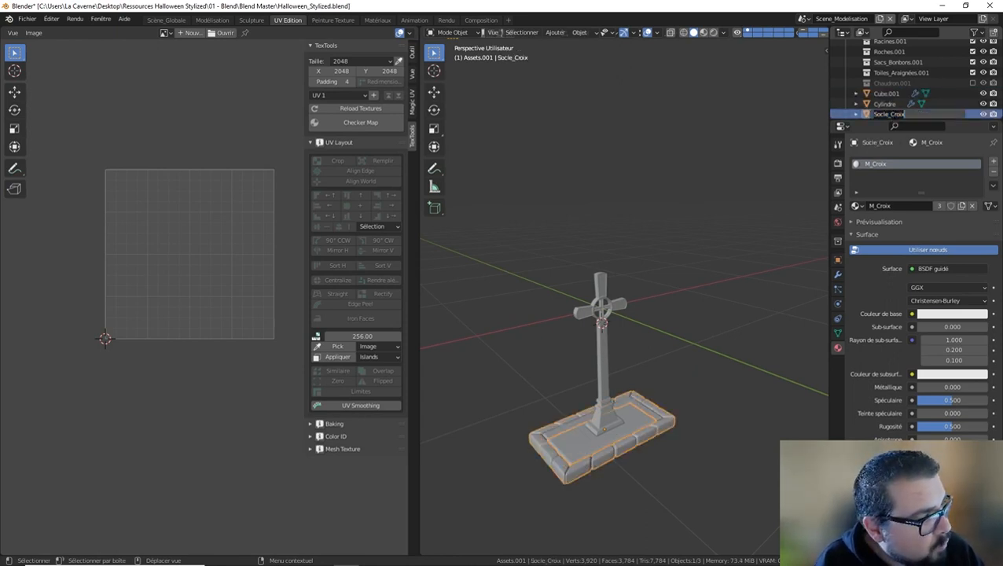
type("Rierre")
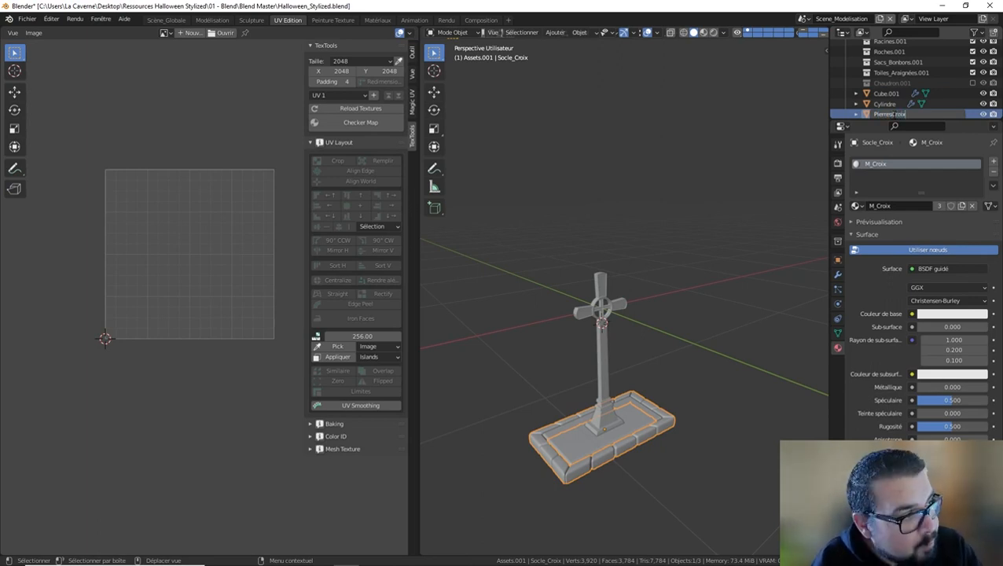
type("Croix_low")
key("Return")
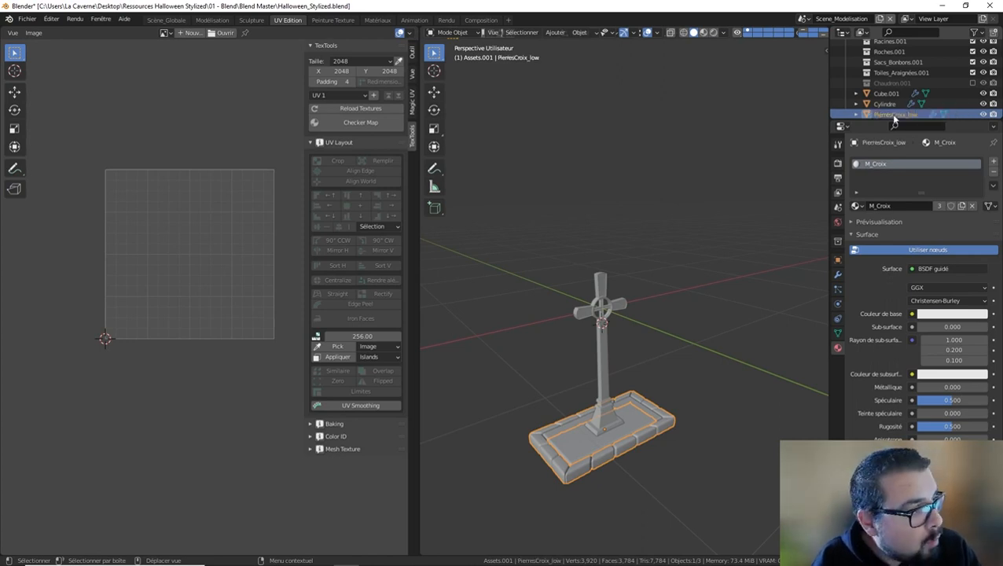
Step: Rename the cross object as Croix_low
left_click(892, 107)
double_click(890, 105)
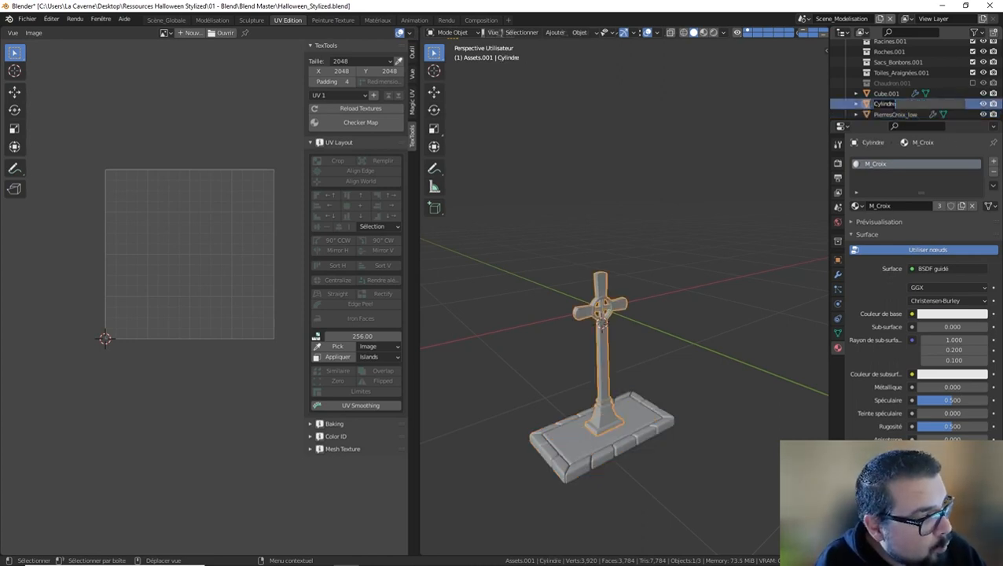
type("Croix_low")
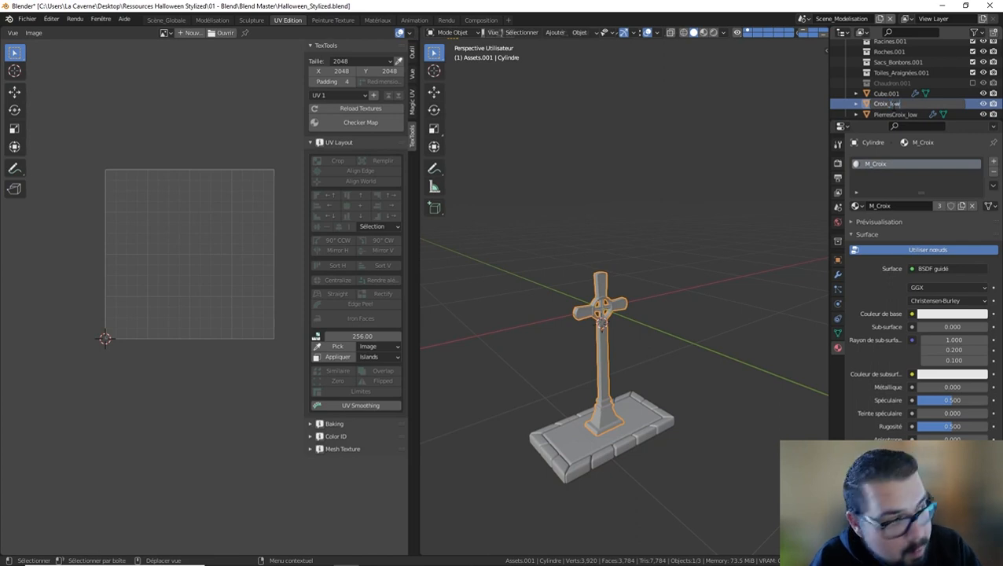
key("Return")
Step: Rename the slab object inside the stone border as SocleCroix_low
left_click(892, 103)
double_click(893, 104)
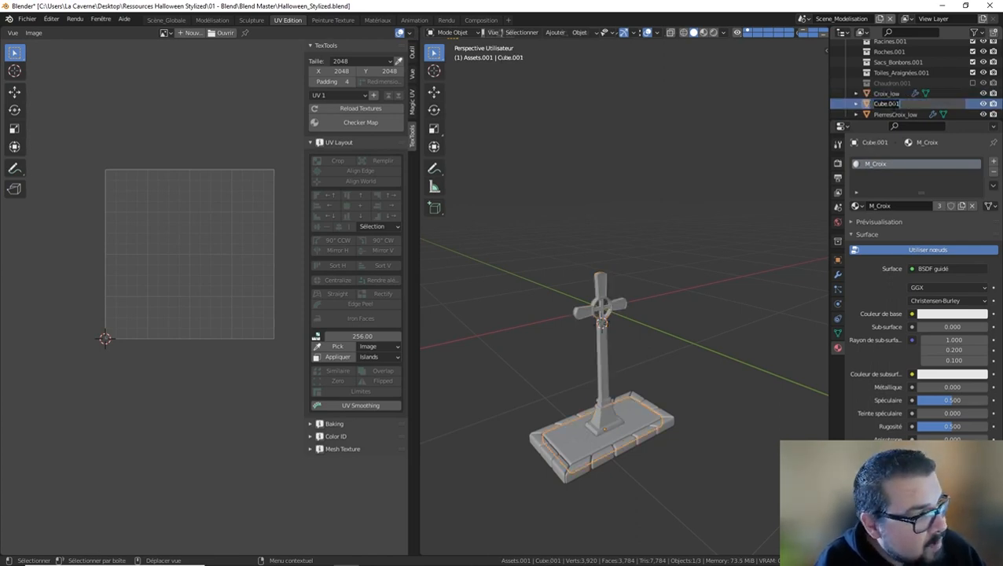
type("Socle")
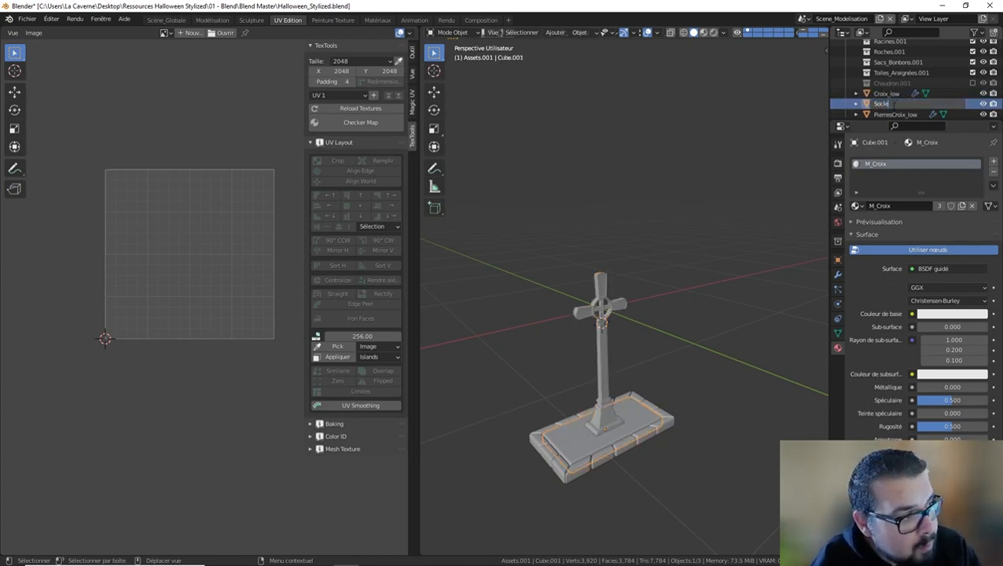
type("Croix_low")
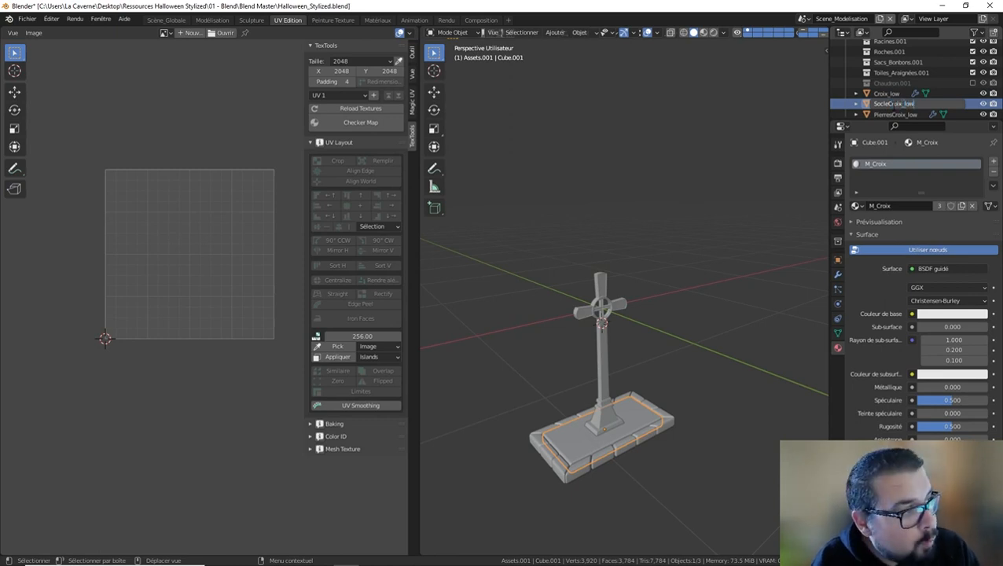
key("Return")
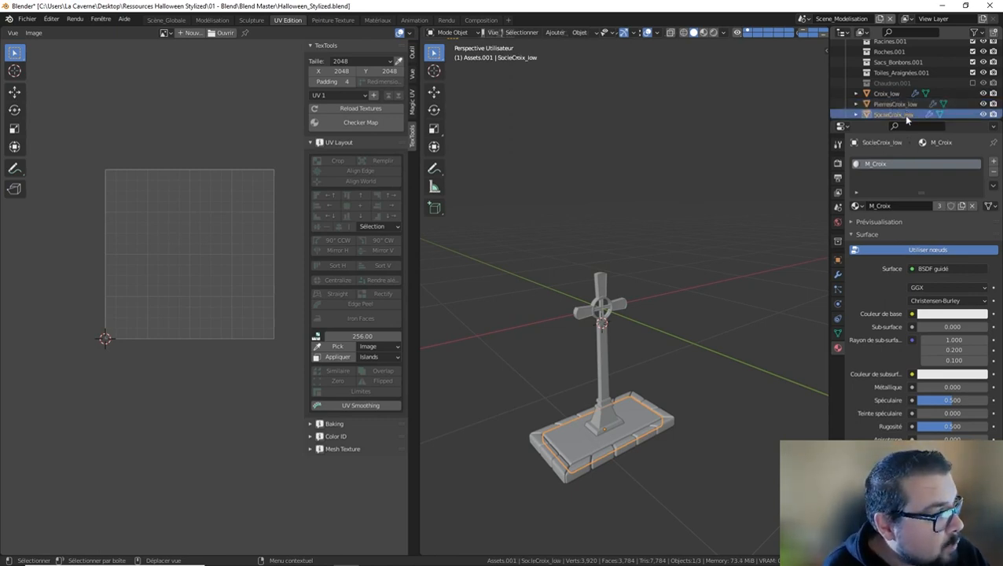
Step: Select all three tombstone objects and raise them along Z in front view until the base sits on the ground line
left_click(896, 95, "shift")
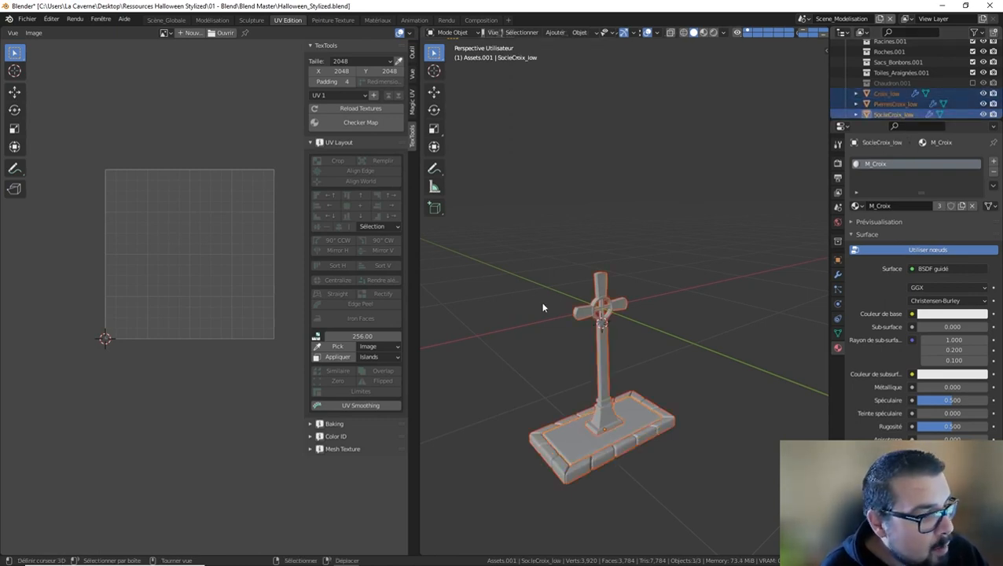
key("KP_1")
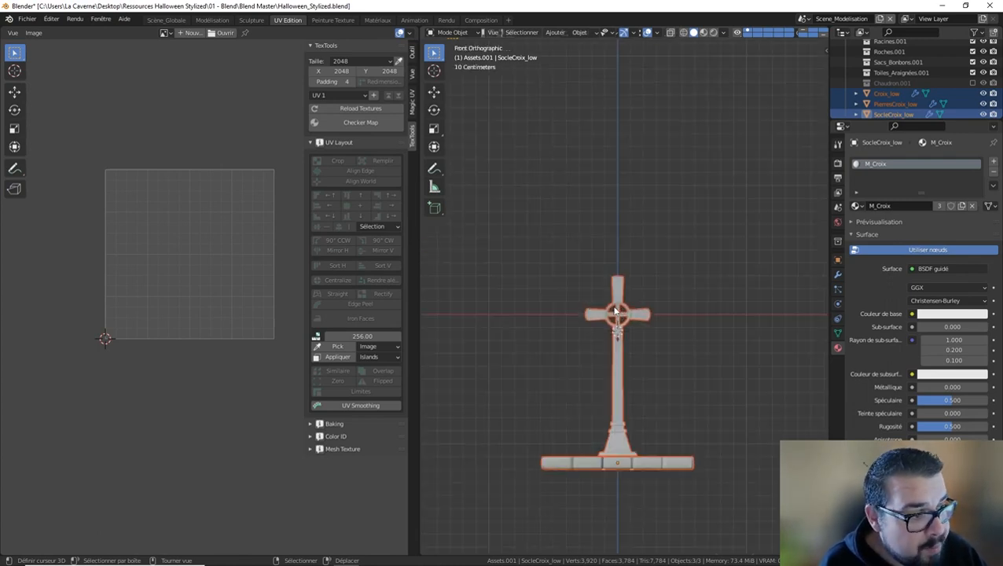
key("g")
key("z")
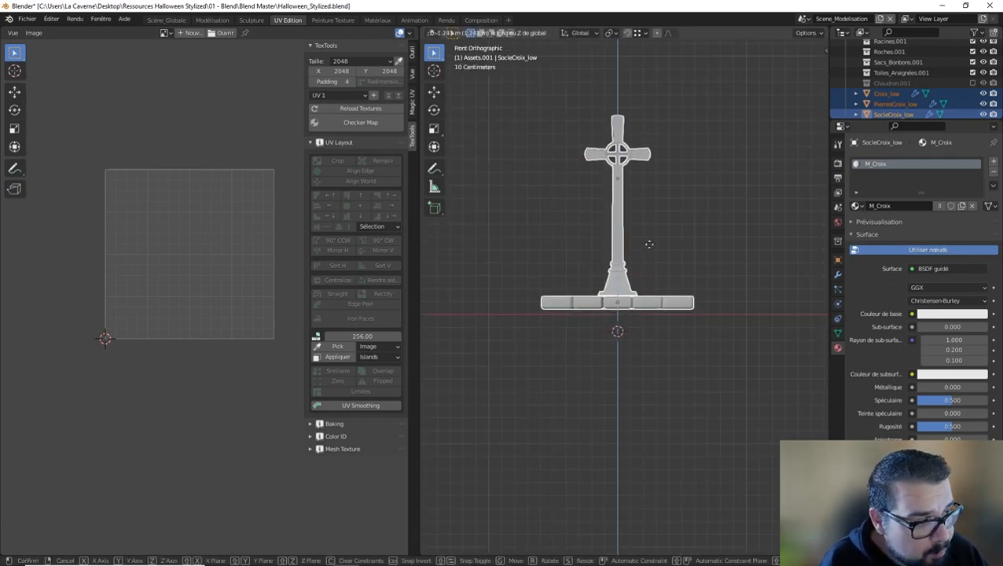
left_click(651, 291)
Step: Fine-tune the height of the three objects along Z so the base's underside meets the world ground line
key("KP_Decimal")
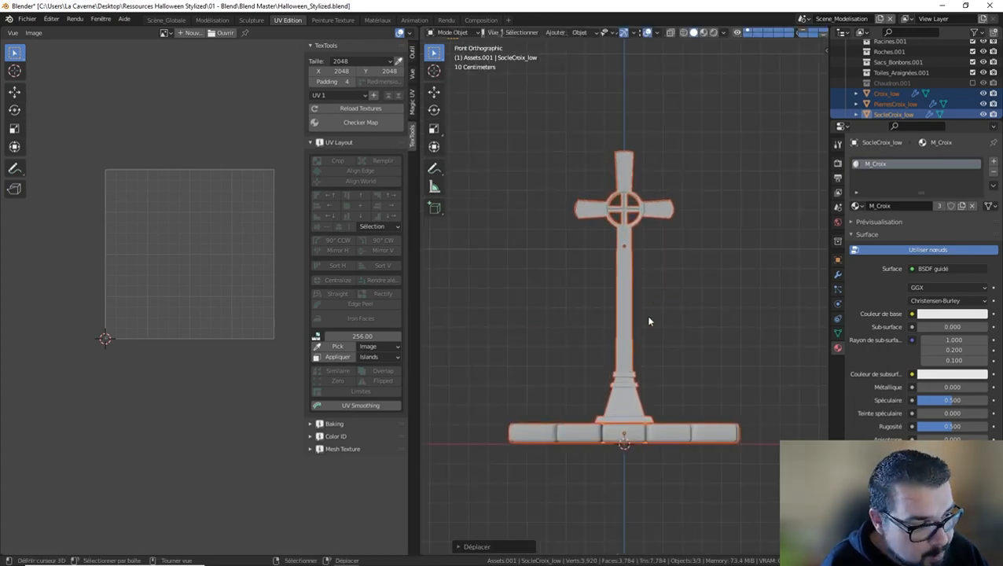
scroll(633, 327, "up", 3)
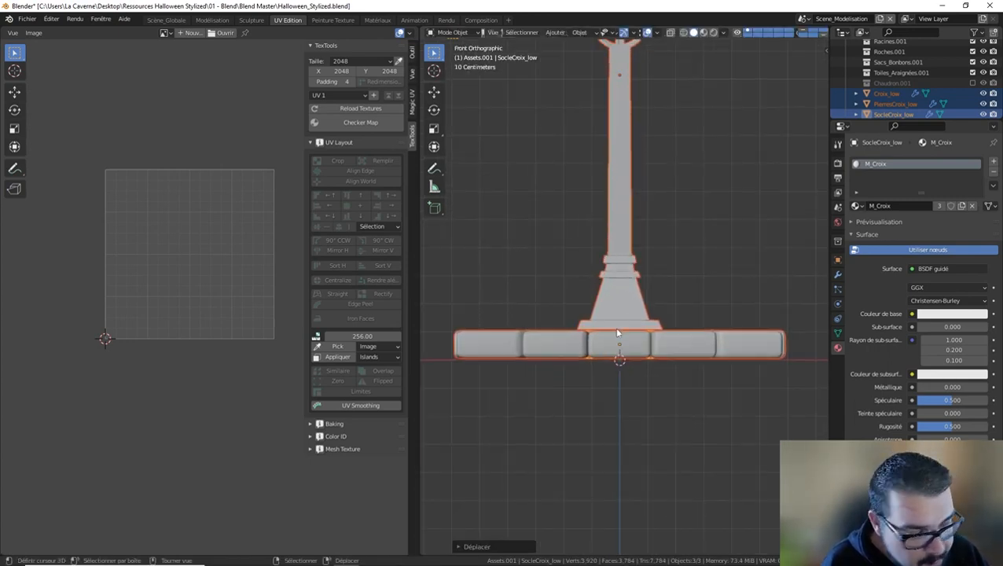
key("g")
key("z")
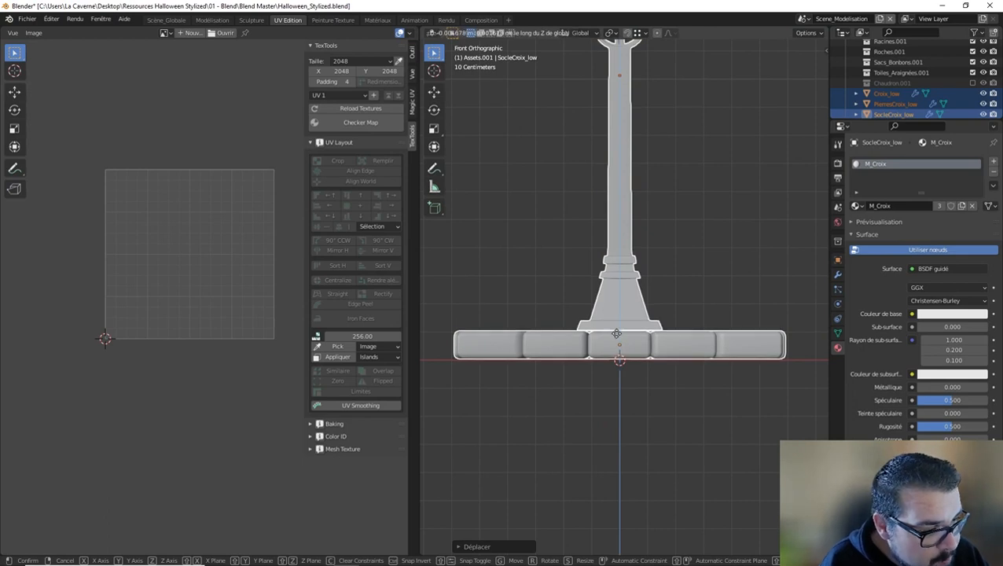
left_click(616, 334)
Step: Apply the transformation of the three selected objects and set their origins to geometry
scroll(616, 334, "down", 4)
key("q")
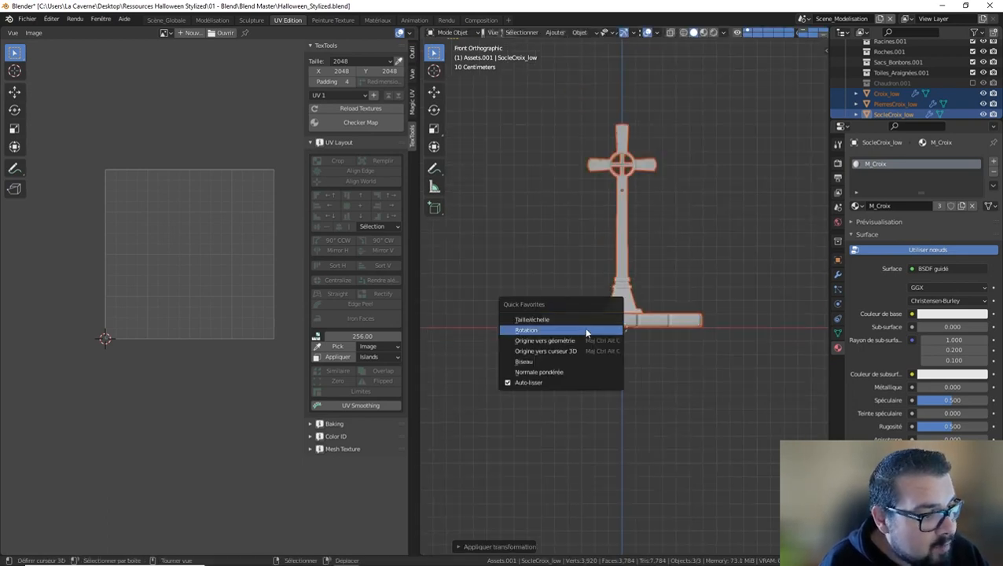
left_click(578, 340)
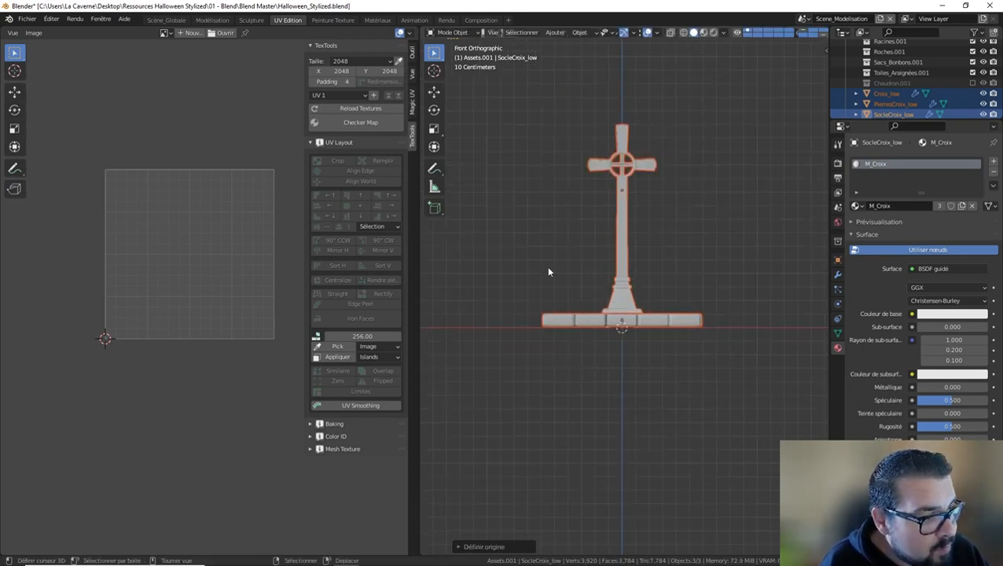
Step: Set up an FBX export into the Export folder with the file name SM_CroixUE_low.fbx
left_click(28, 21)
mouse_move(71, 171)
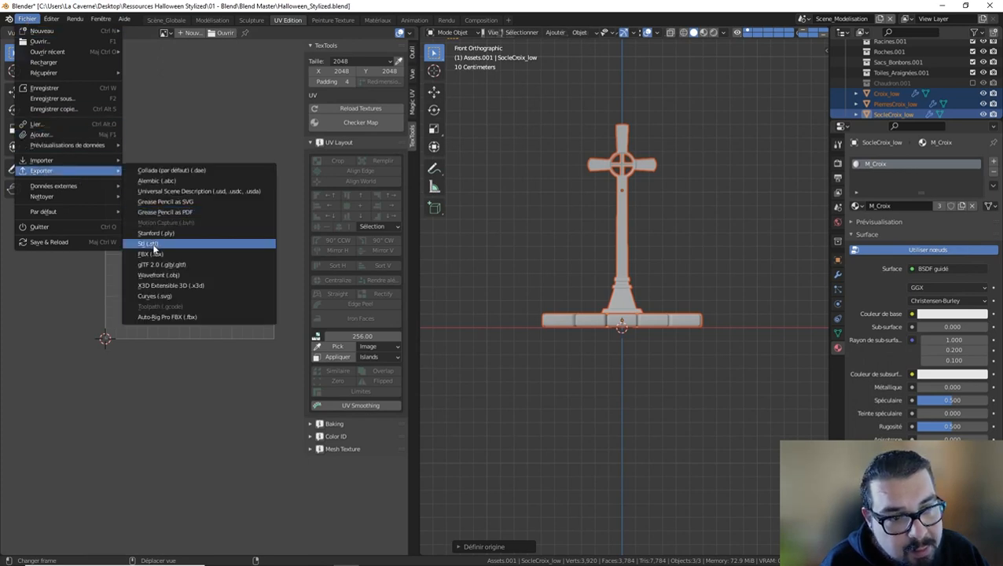
left_click(151, 254)
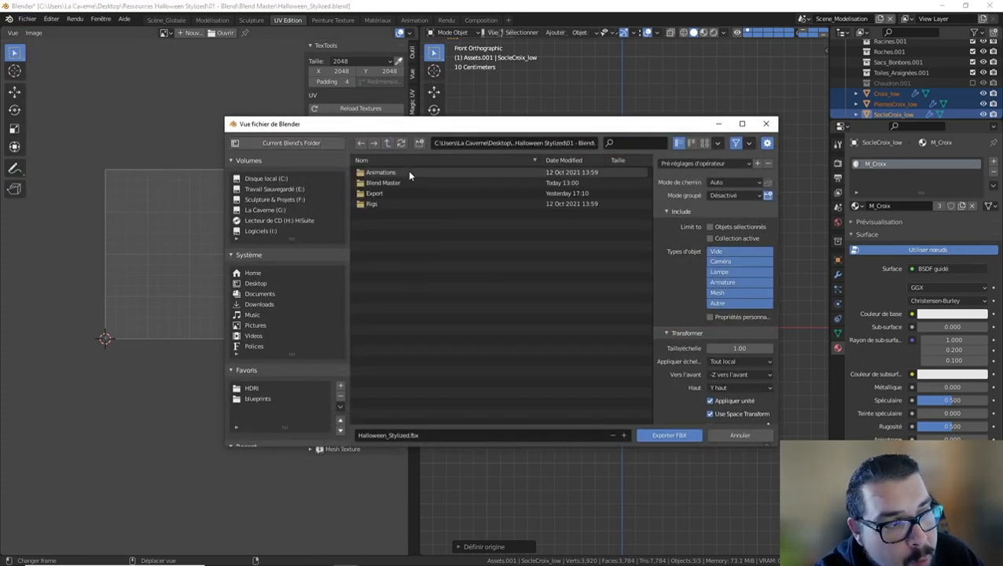
double_click(382, 193)
left_click(417, 435)
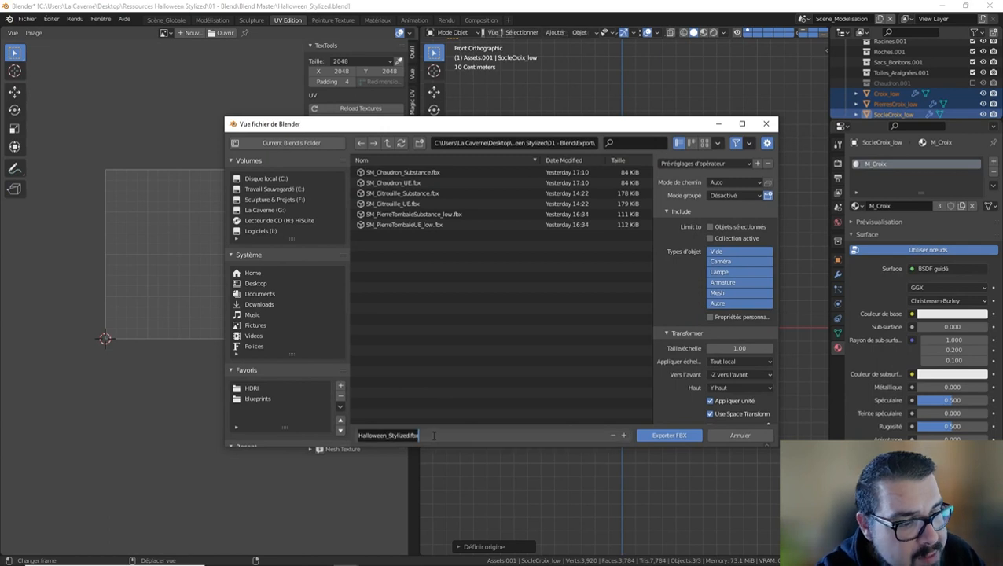
type("SM")
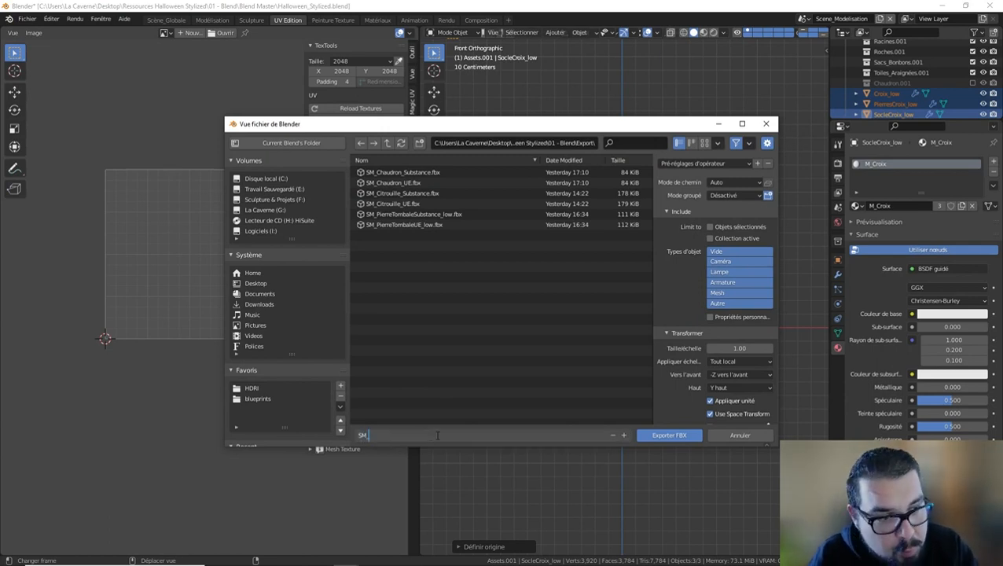
type("_Croix_low")
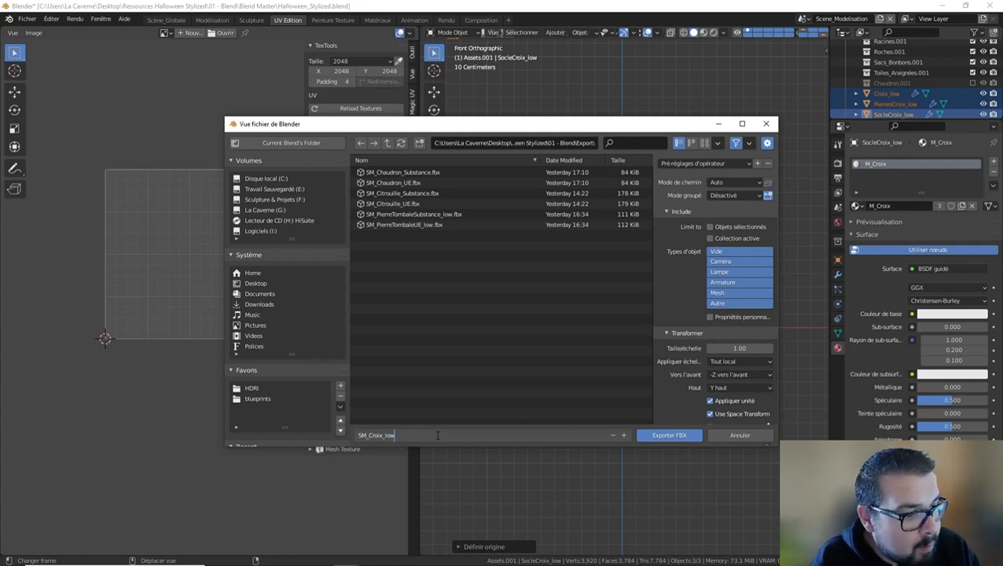
key("Left")
key("Left")
type("UE")
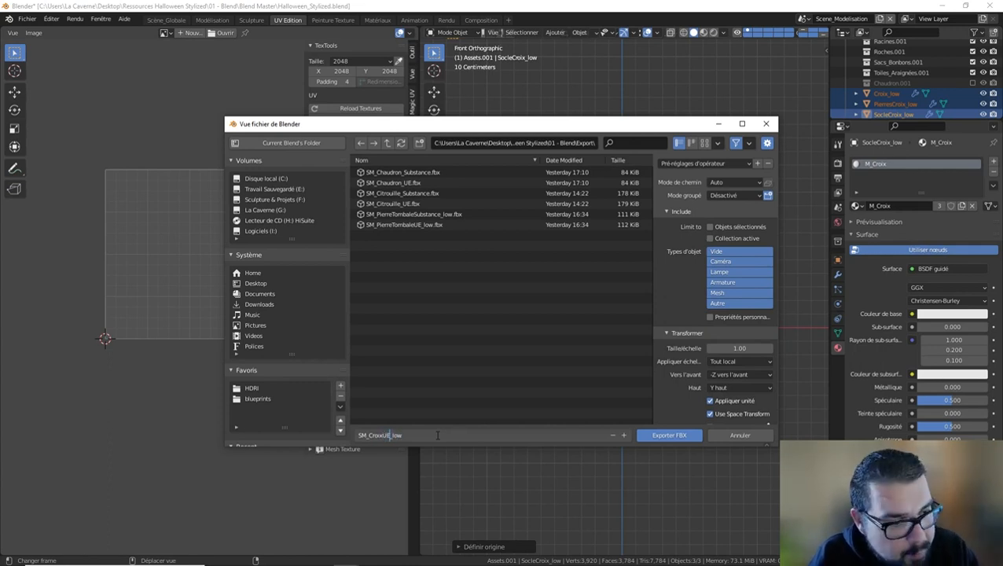
key("Return")
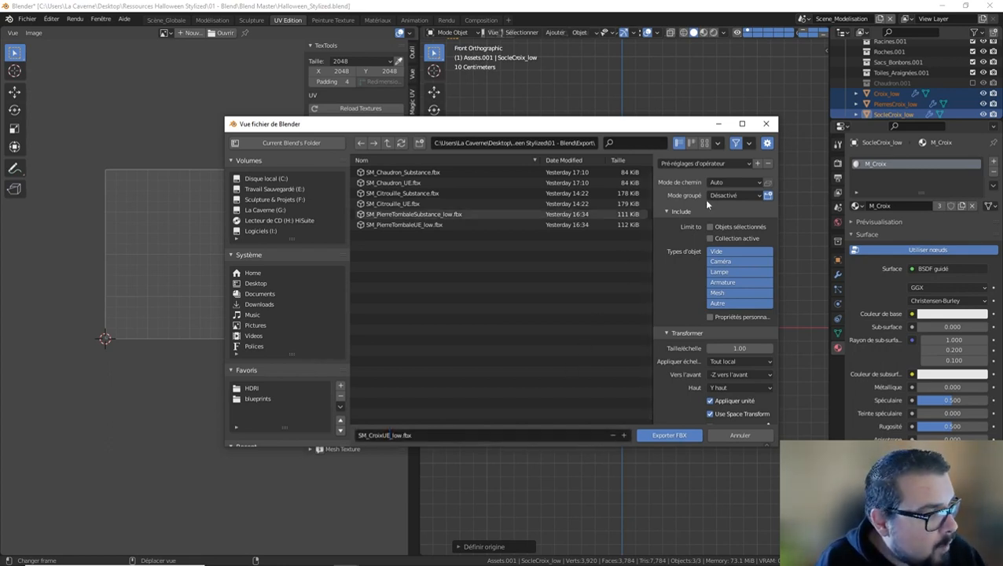
Step: Apply the Export UE preset and export the selected tombstone objects as FBX
left_click(704, 165)
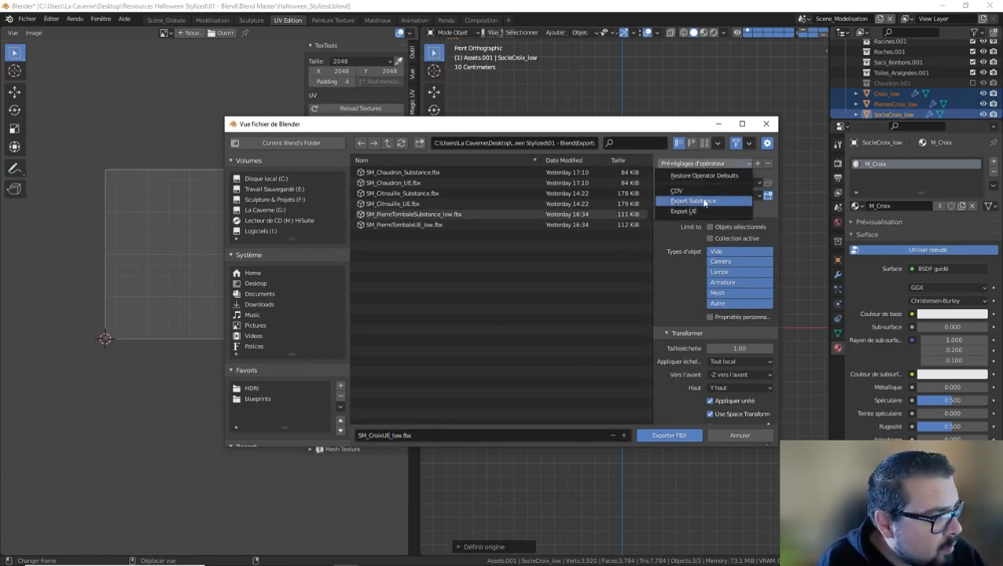
left_click(702, 206)
left_click(669, 435)
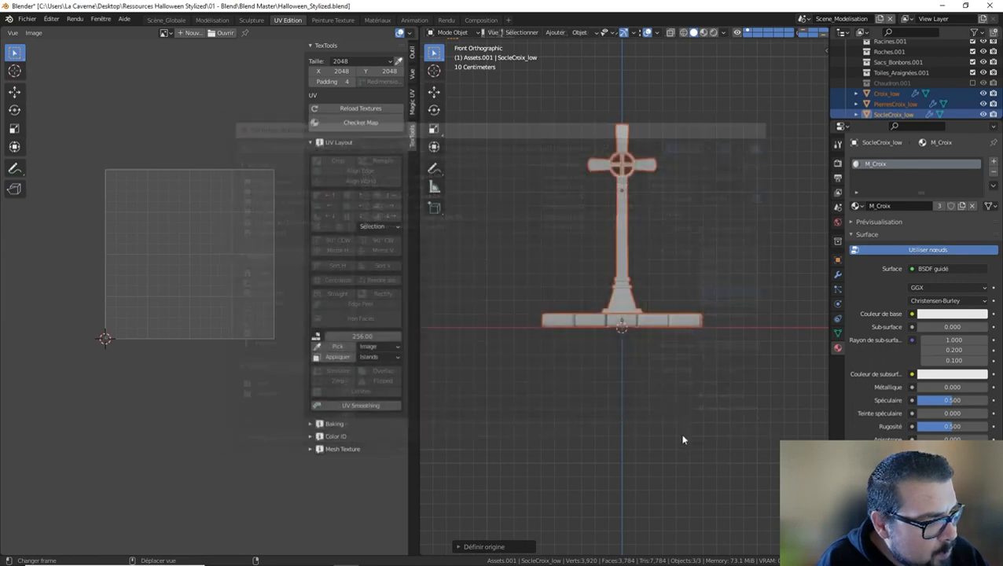
Step: Set up a second FBX export in the same folder with the file name SM_CroixSubstance_low.fbx
left_click(27, 18)
mouse_move(62, 169)
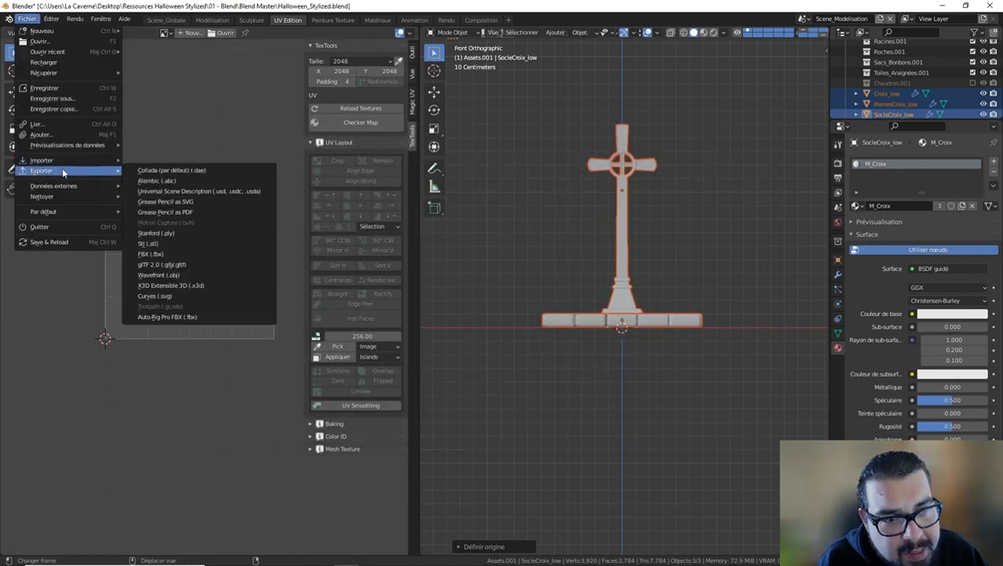
left_click(180, 255)
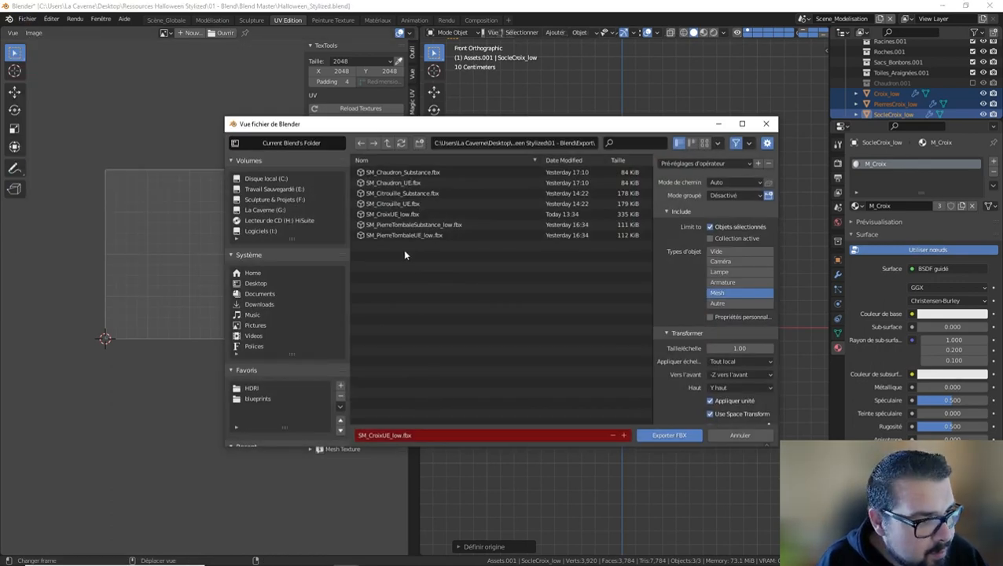
left_click(404, 214)
left_click(397, 435)
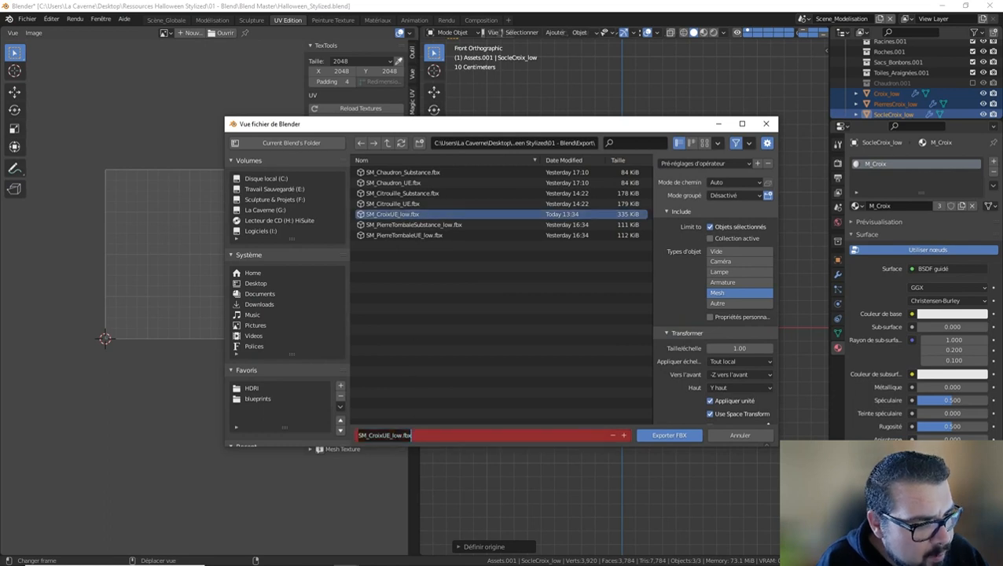
left_click(390, 435)
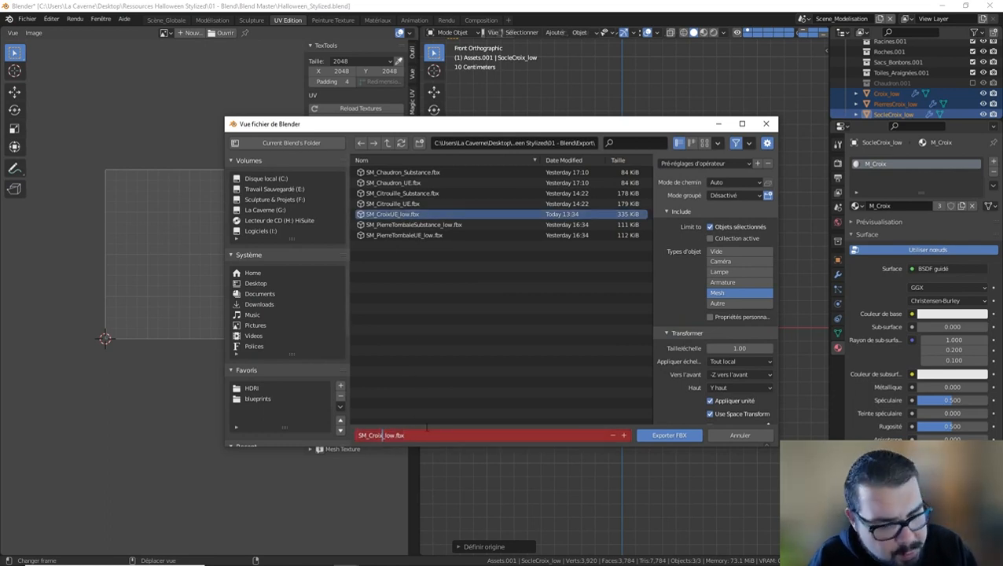
type("S")
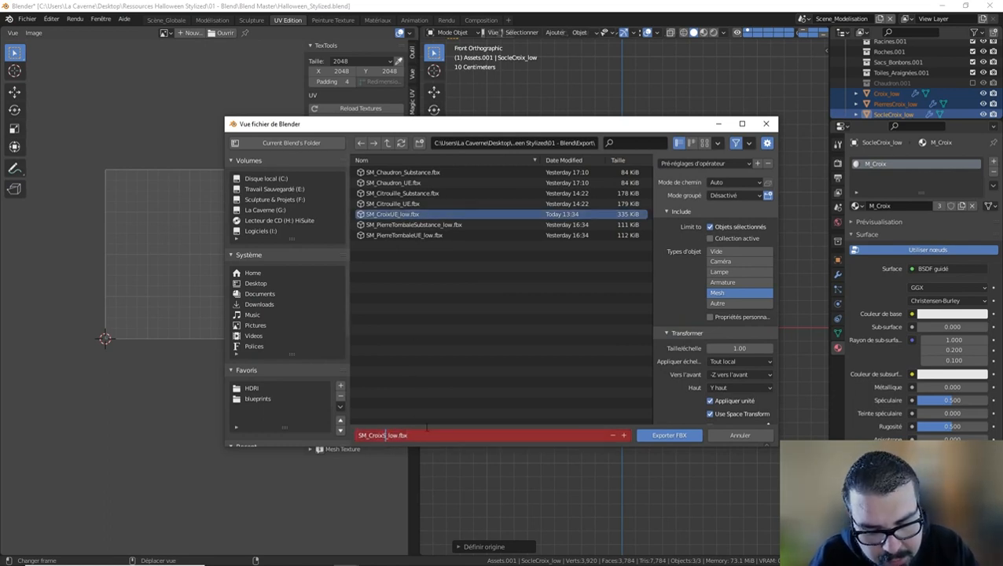
type("ubstance")
key("Return")
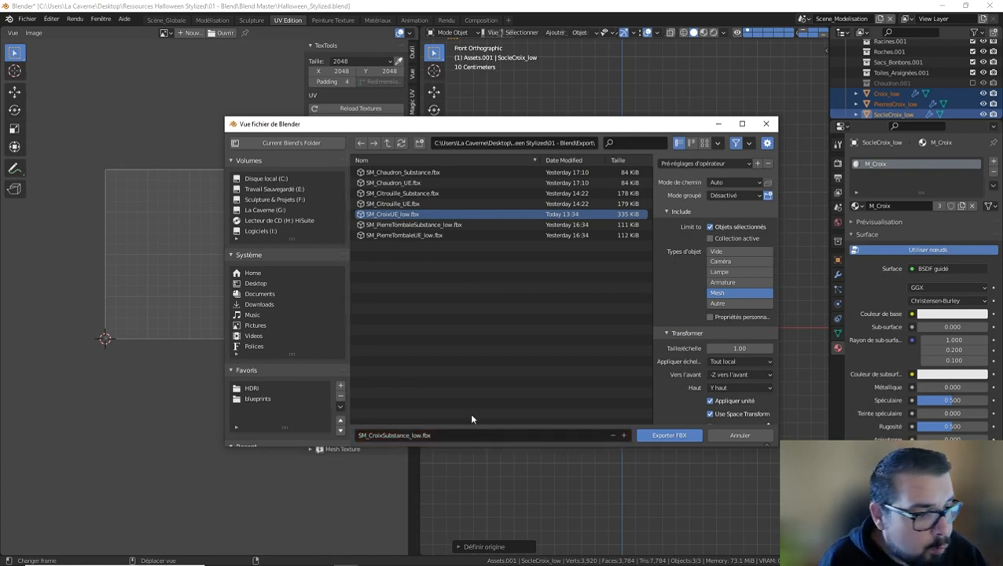
Step: Apply the Export Substance preset and export the Substance version of the tombstone
left_click(711, 164)
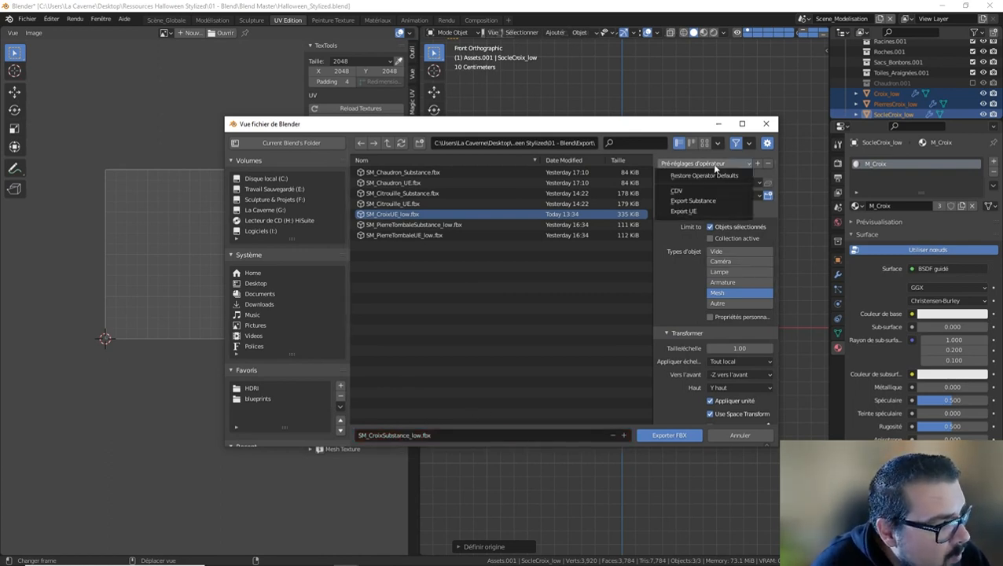
left_click(696, 201)
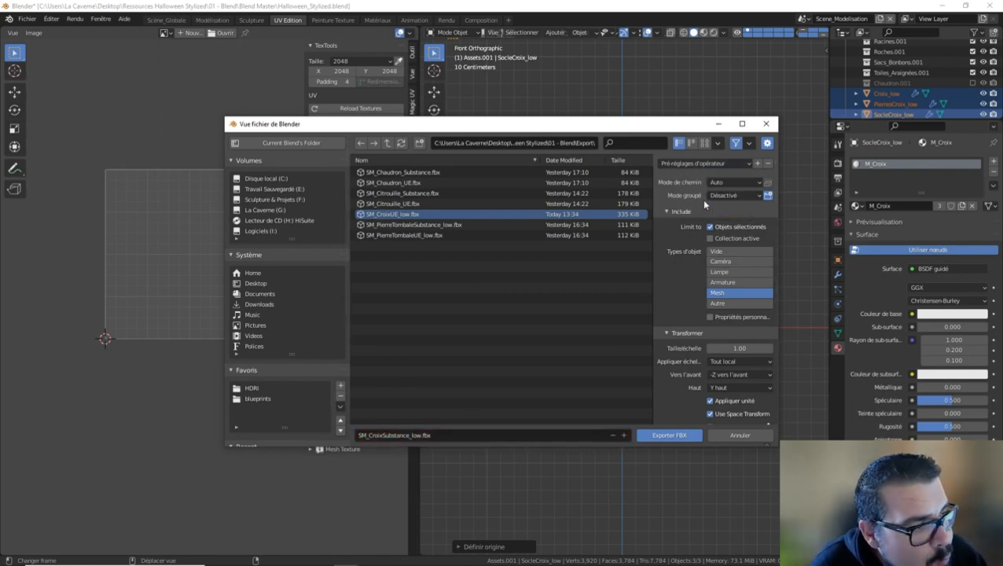
left_click(679, 439)
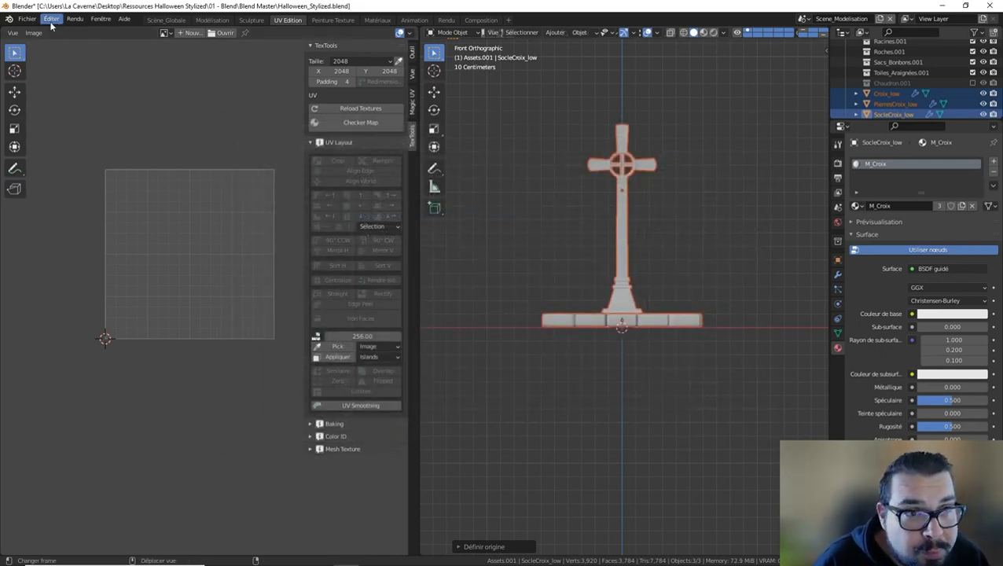
Step: Save the Halloween_Stylized.blend project
left_click(27, 19)
left_click(39, 89)
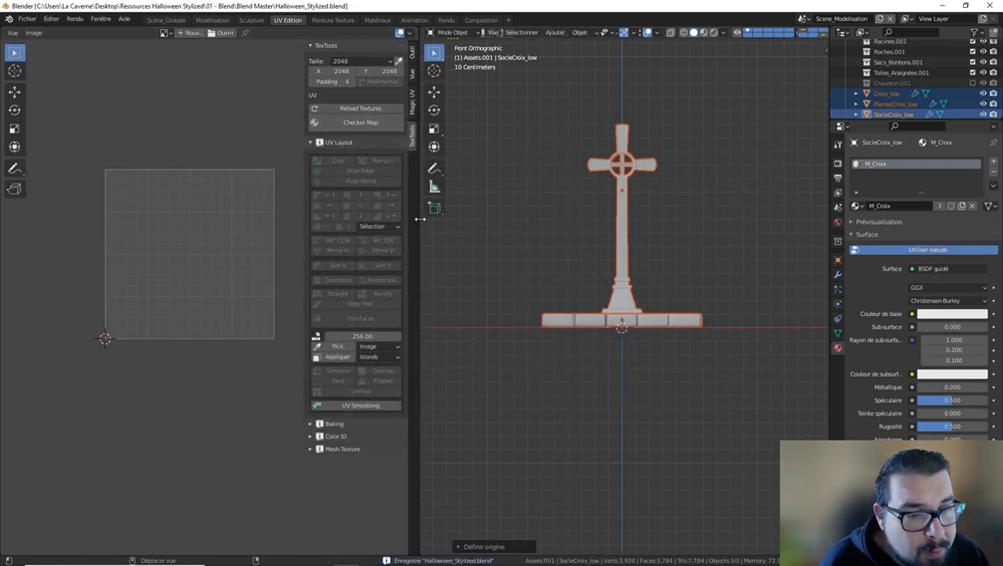
key("super")
key("super")
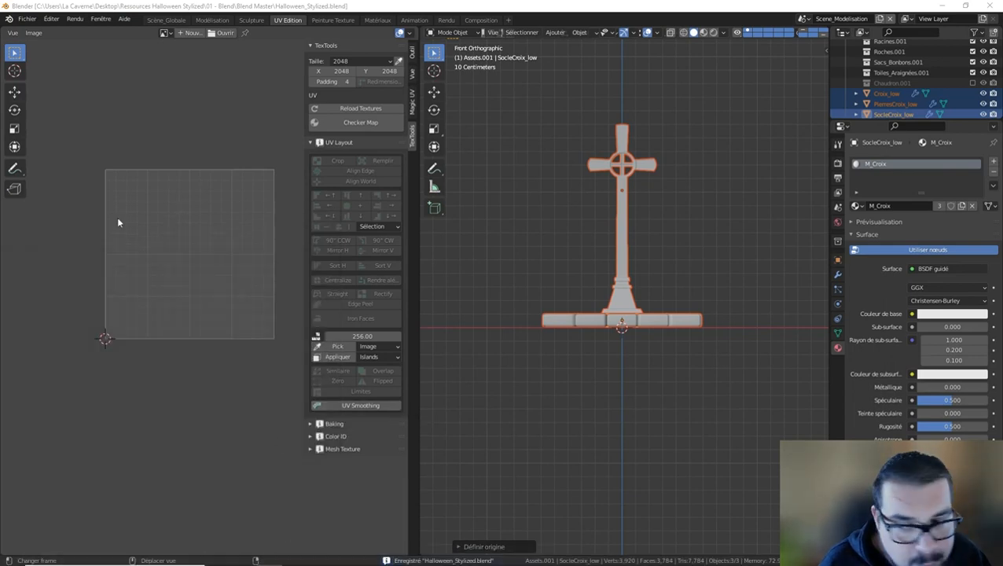